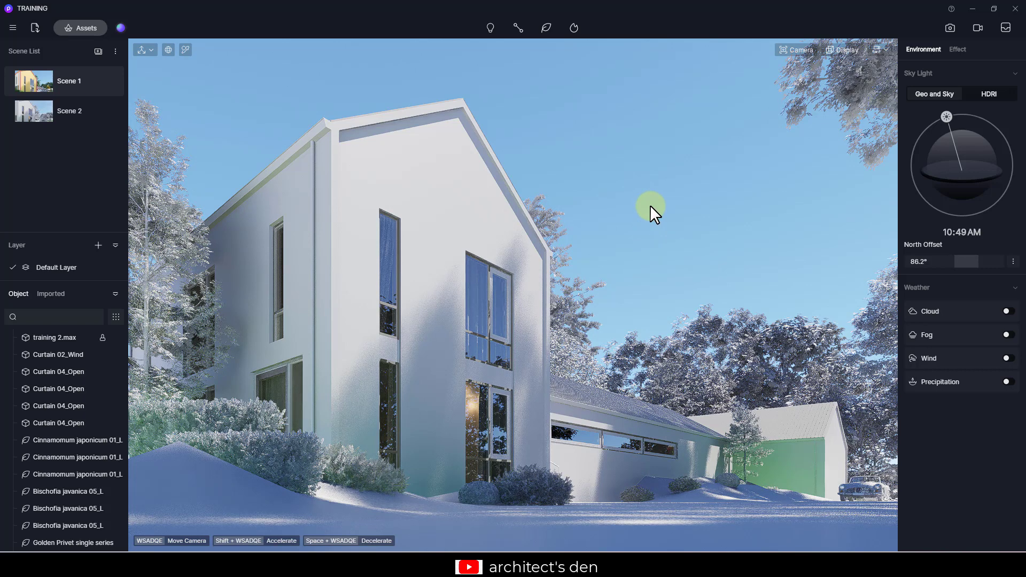
- Open the asset library and browse its Model, Material and Particle categories
key(m)
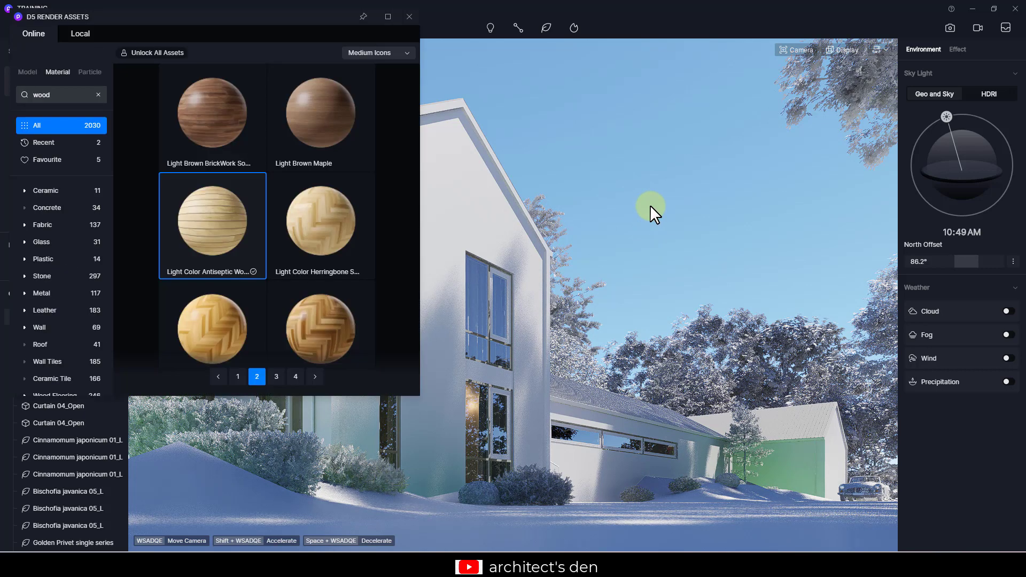
click(388, 16)
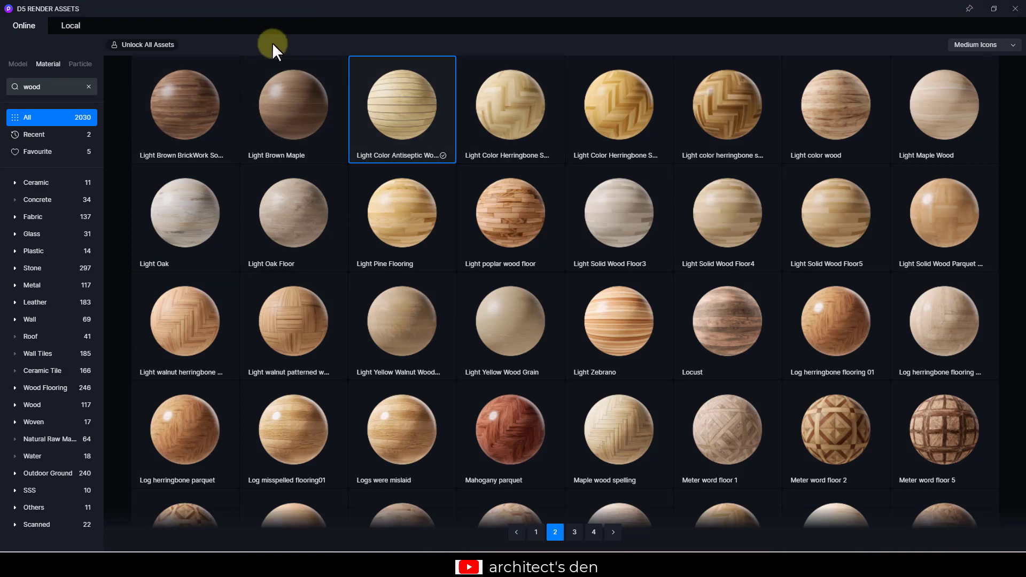
click(88, 86)
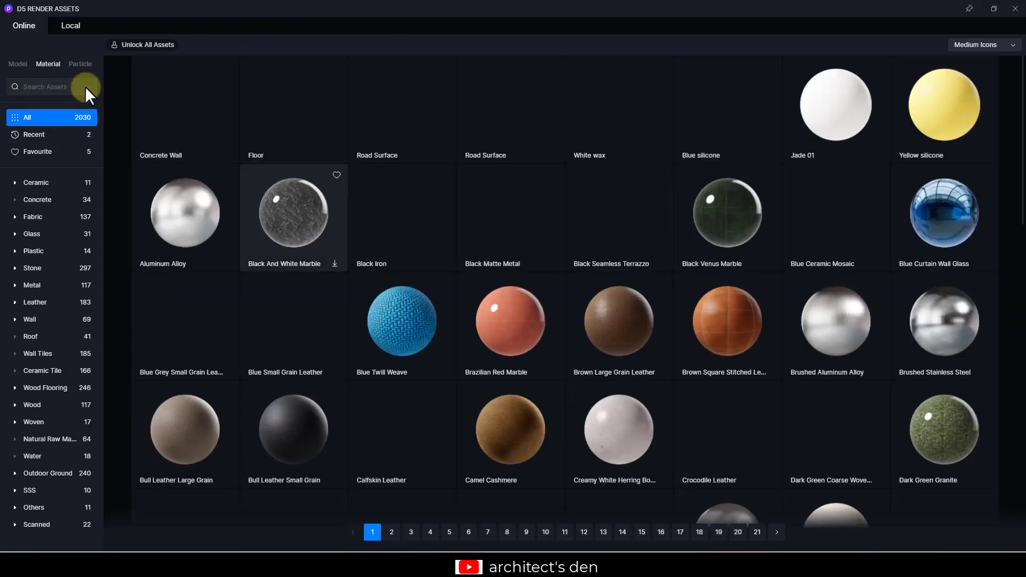
click(21, 63)
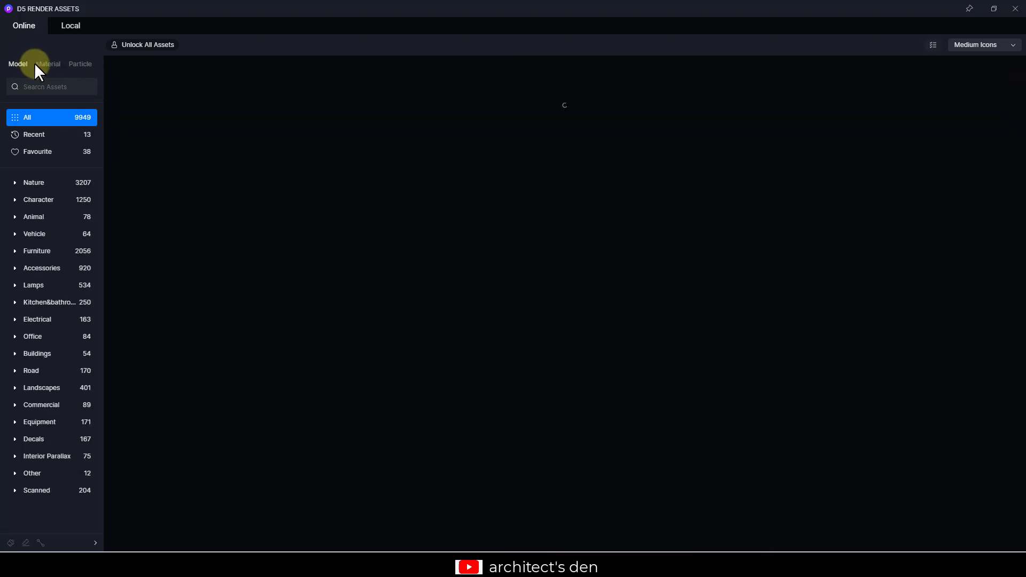
click(46, 63)
click(79, 62)
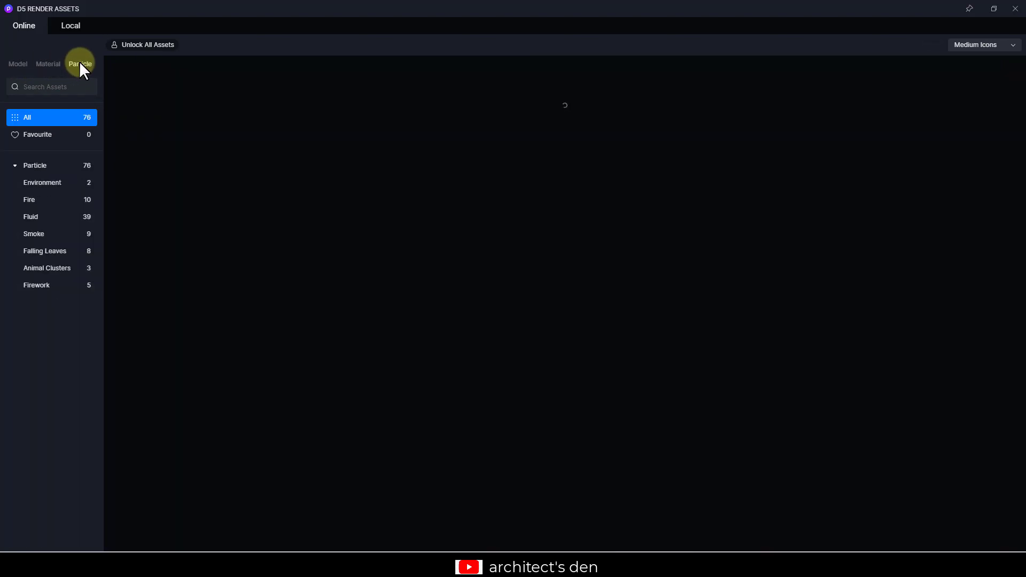
click(50, 64)
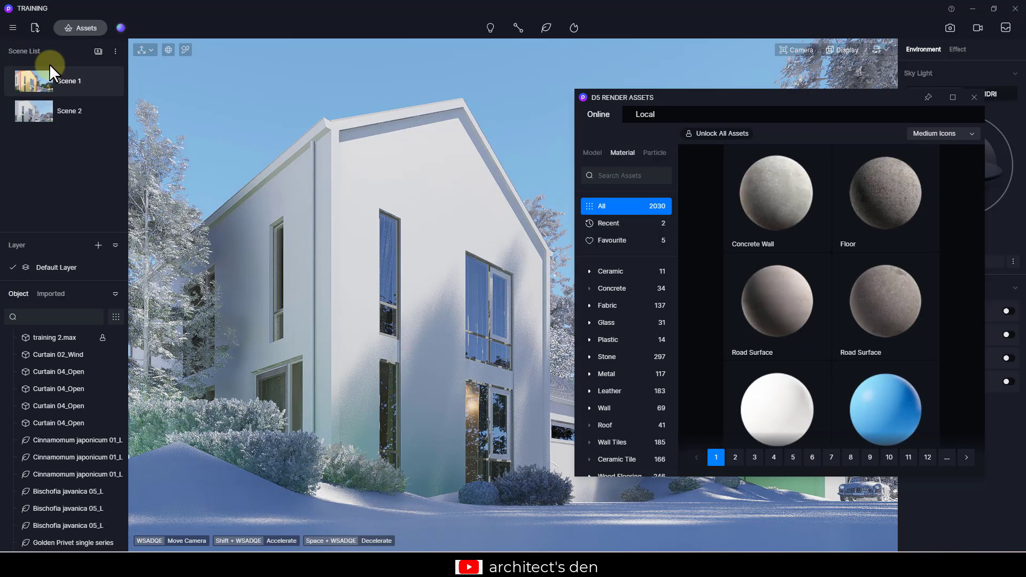
drag(798, 98, 669, 6)
double_click(741, 8)
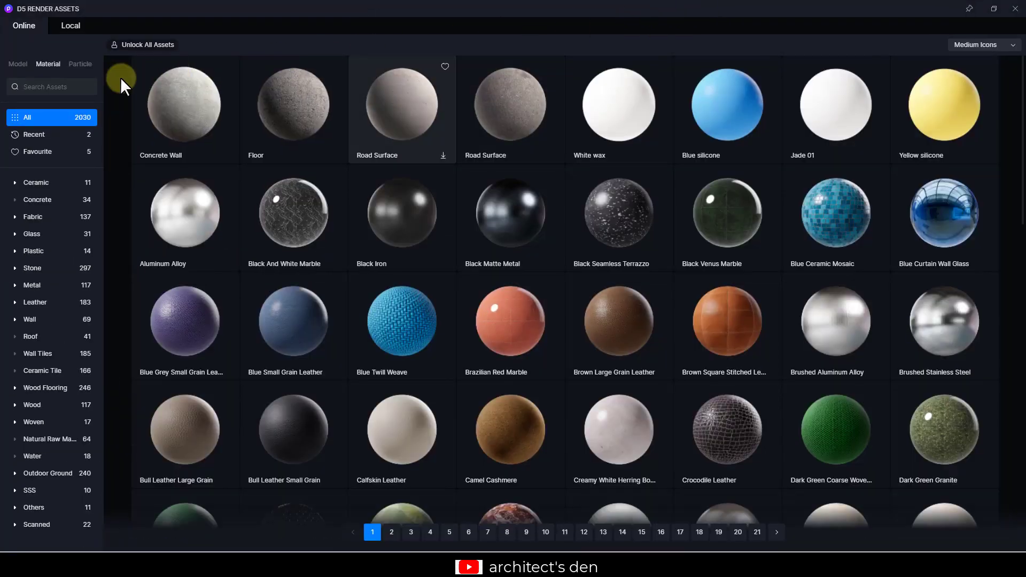
- Search the material library for wood and apply Light Color Antiseptic Wood to the front gable wall
click(38, 86)
text(wood)
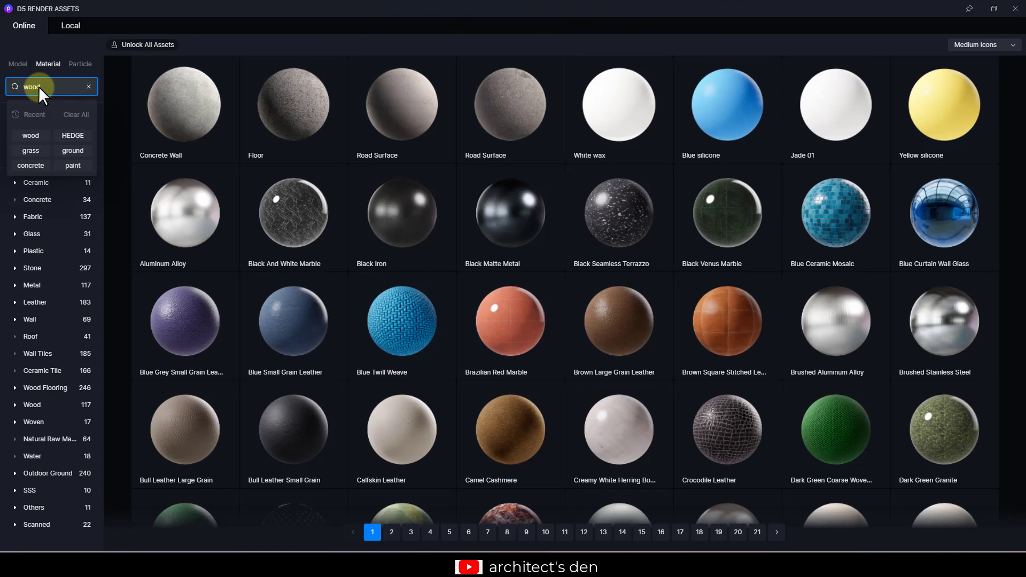
key(Return)
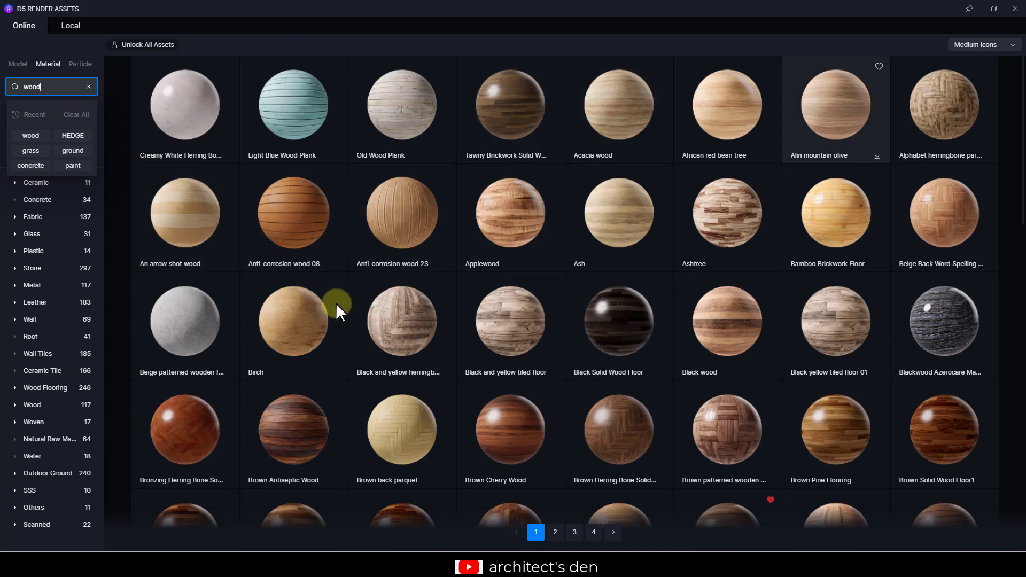
scroll(397, 347, down, 1)
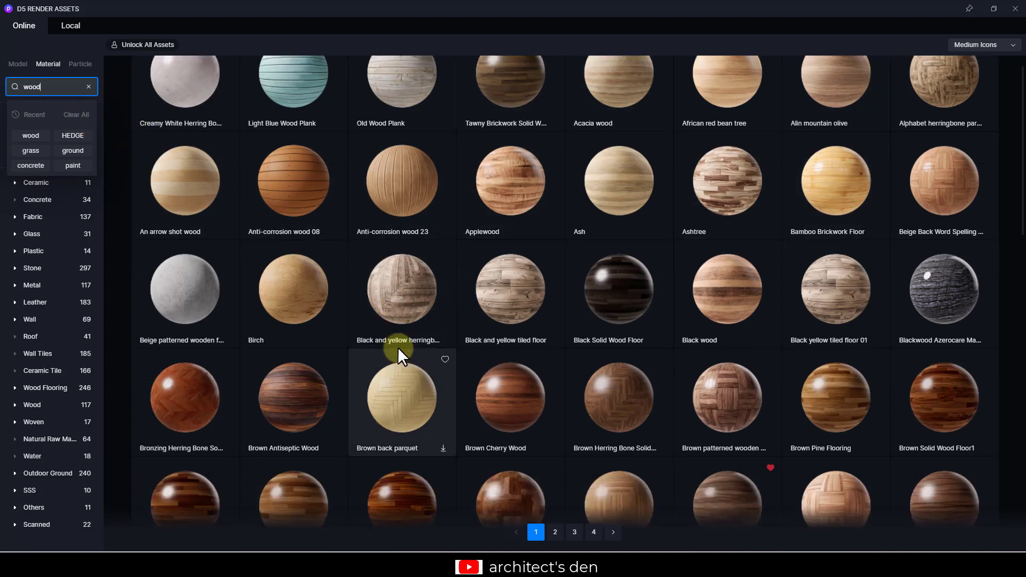
scroll(398, 348, down, 5)
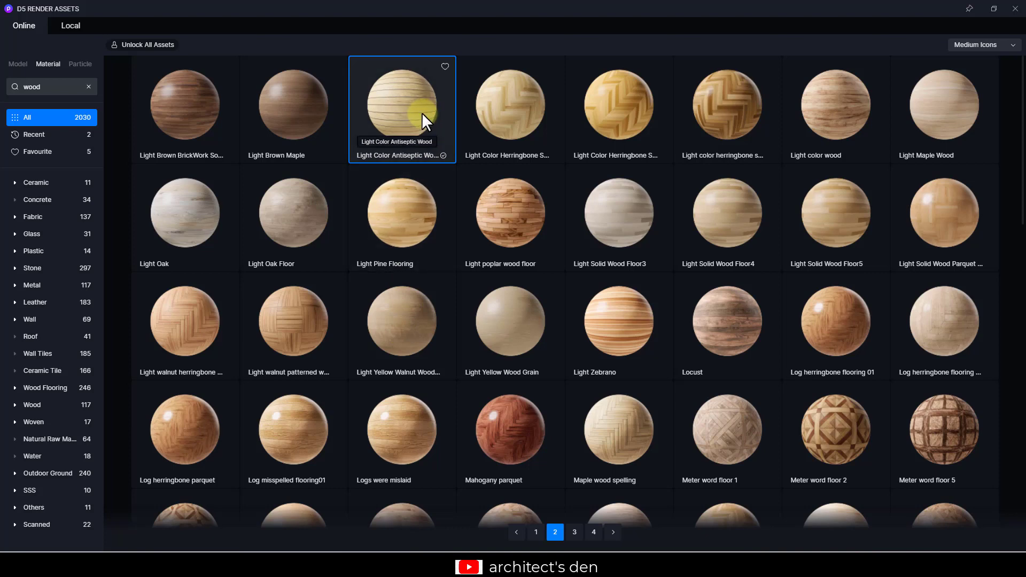
click(1010, 15)
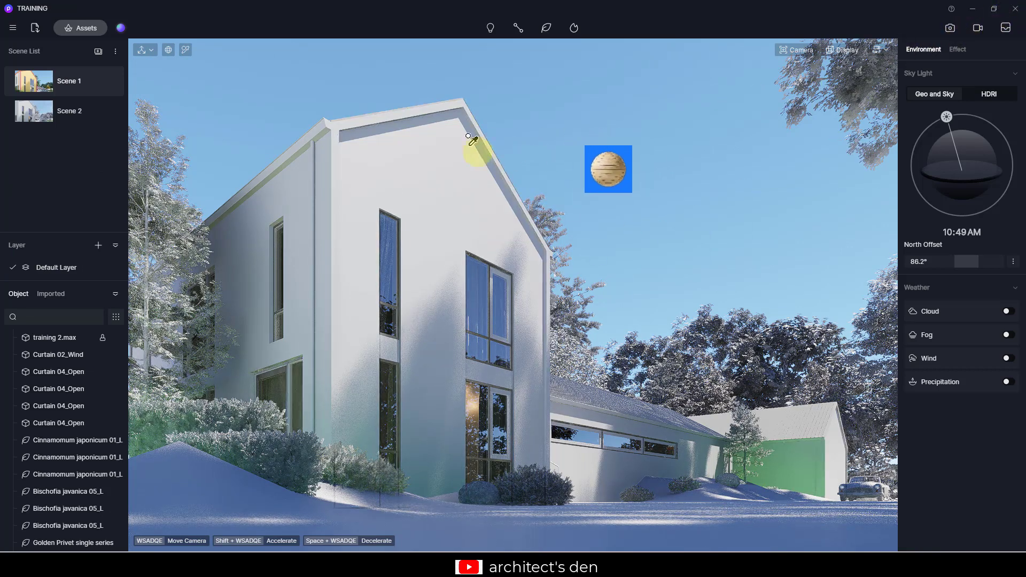
click(439, 159)
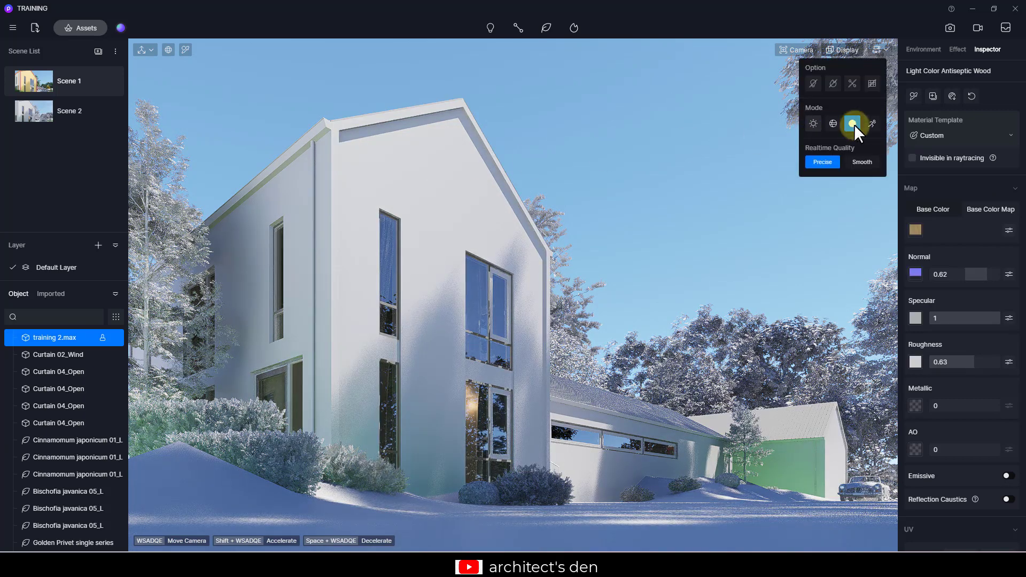
- Switch the viewport display mode to the standard lit rendering mode
click(811, 123)
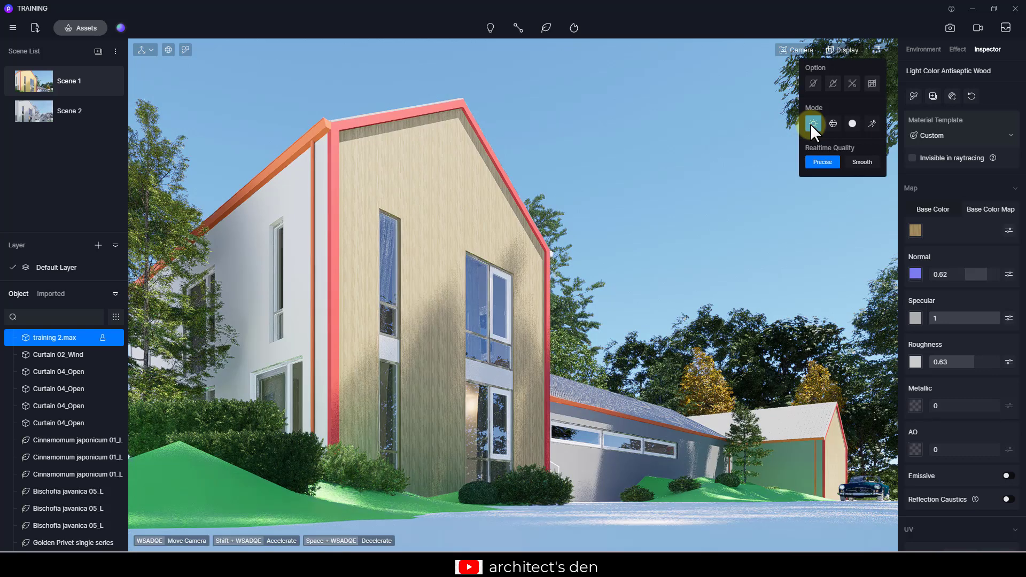
click(754, 129)
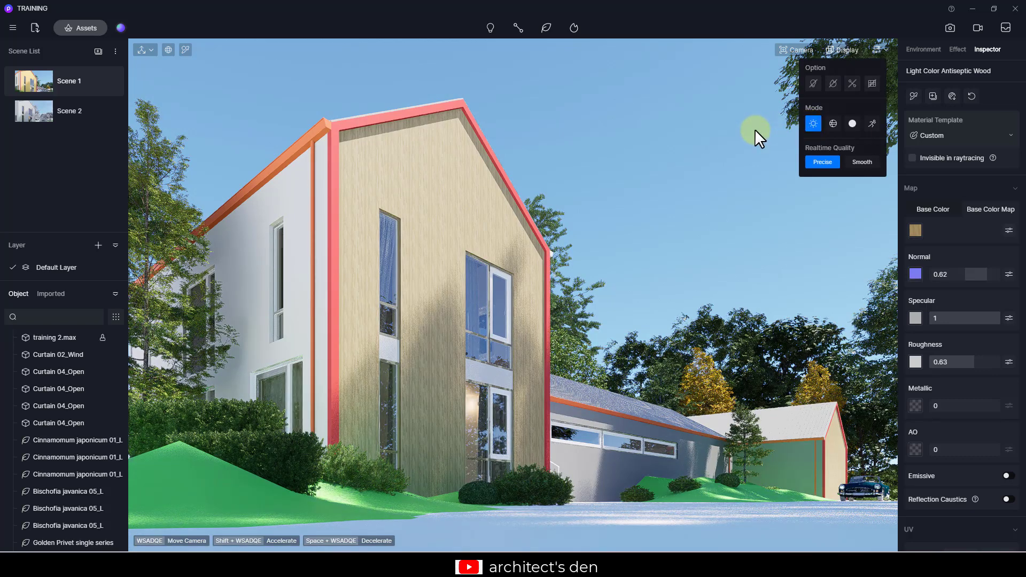
click(763, 100)
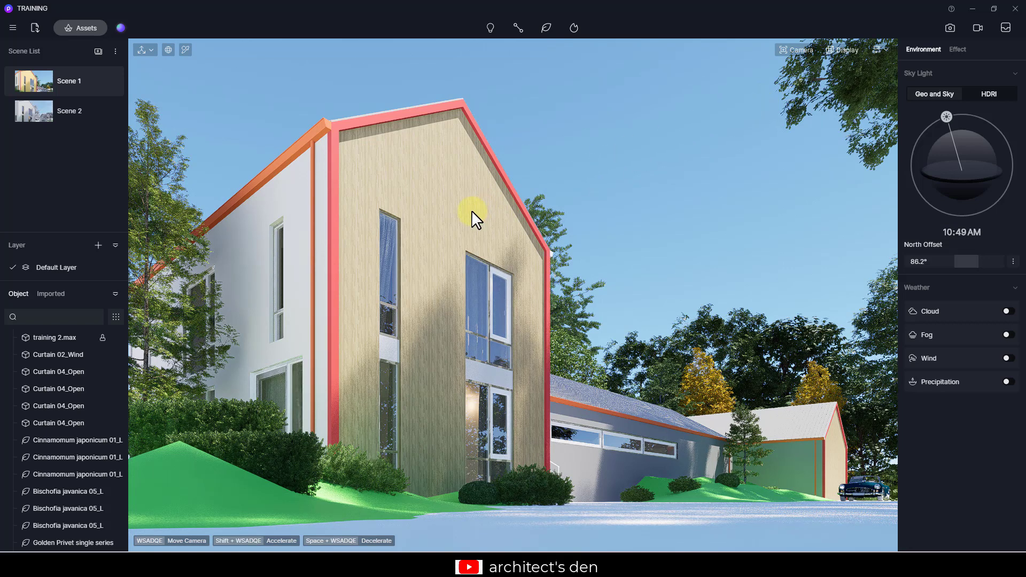
- Pick the gable wall's wood material, turn on Triplanar mapping and set its UV stretch to 0.27
key(i)
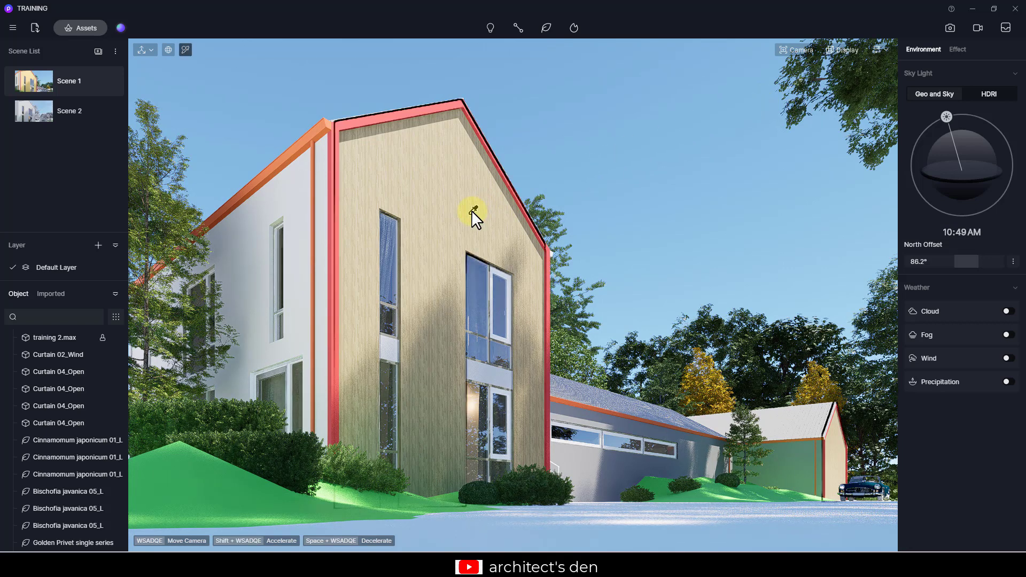
click(476, 199)
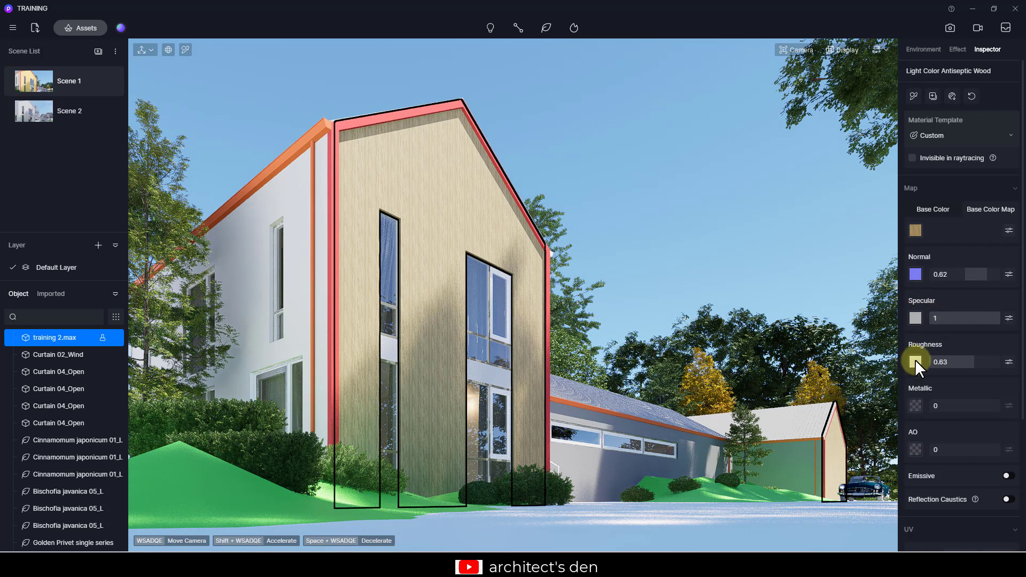
scroll(915, 367, down, 5)
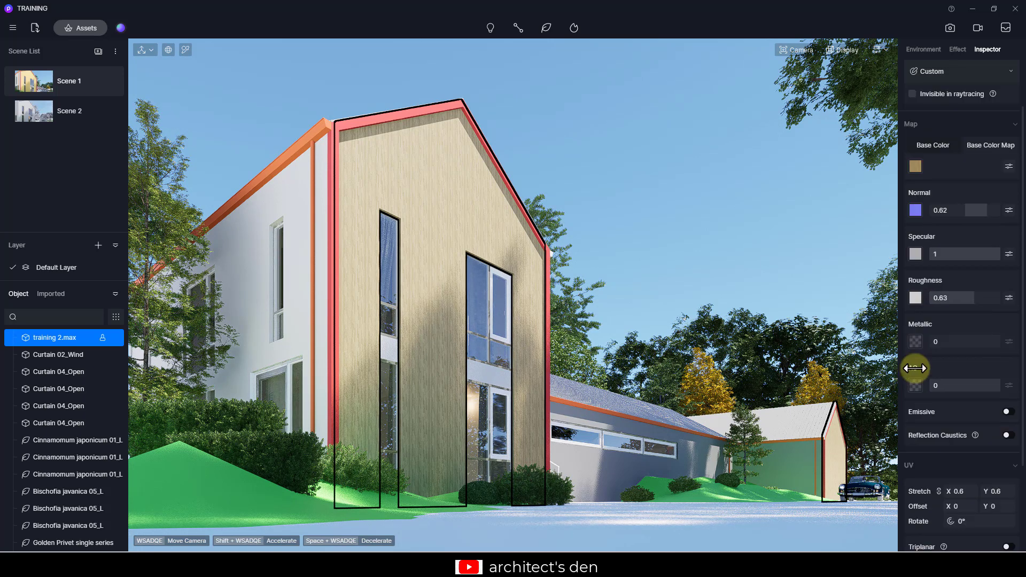
scroll(915, 367, up, 5)
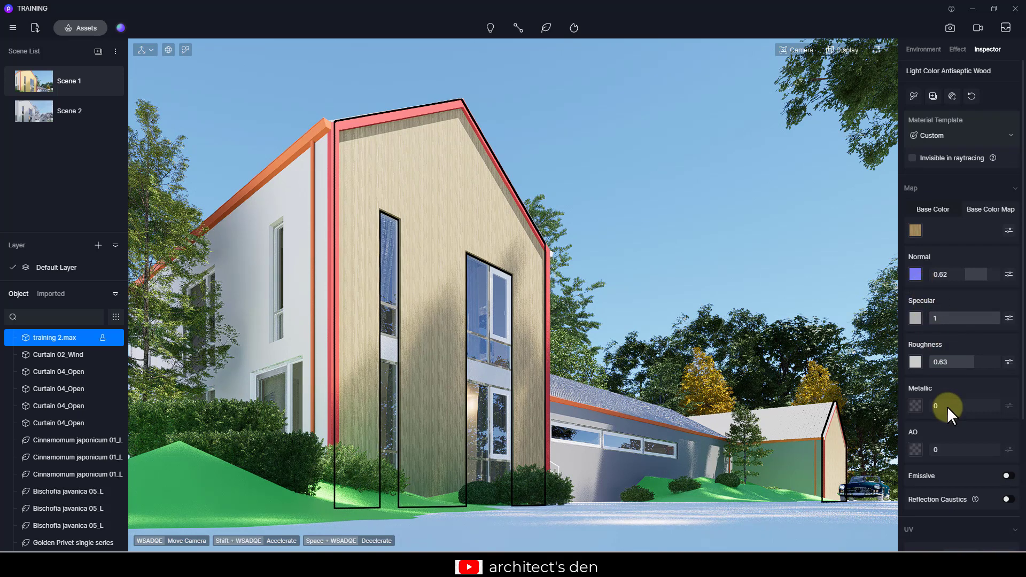
scroll(947, 407, down, 4)
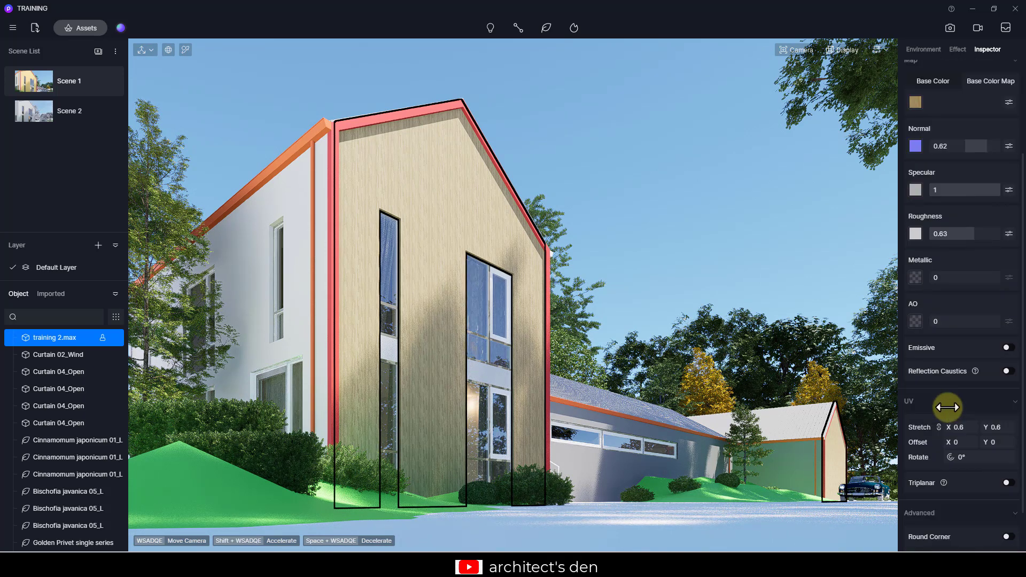
click(1008, 483)
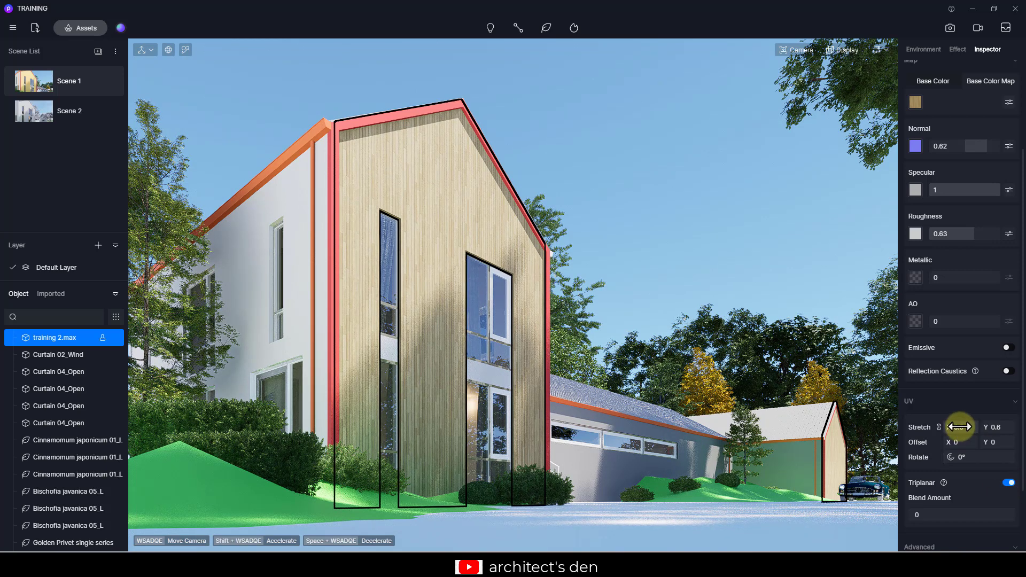
drag(960, 426, 945, 426)
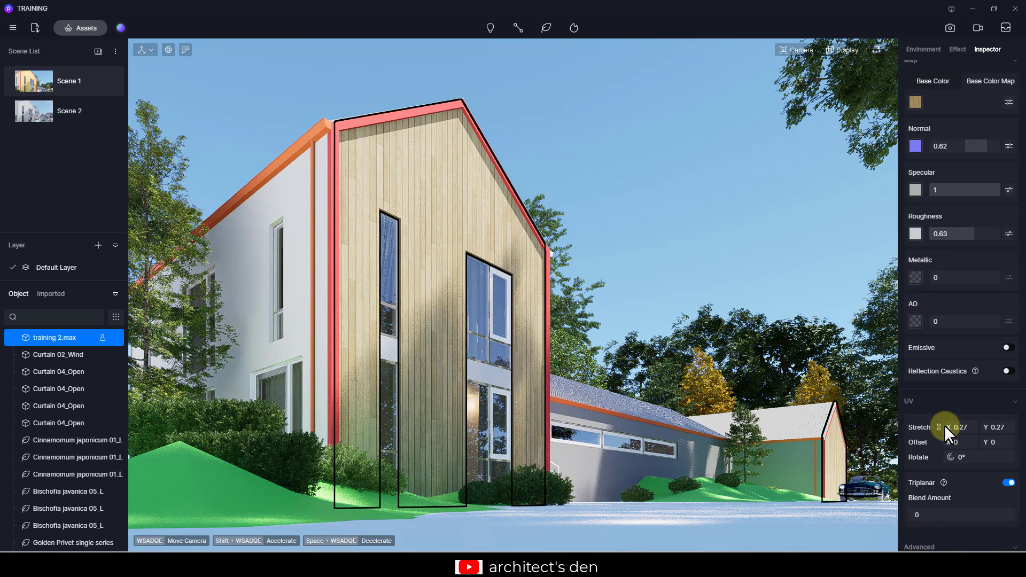
- Set the wood material's base color to a near-white tint of H 0, S 4, V 94
scroll(945, 425, up, 3)
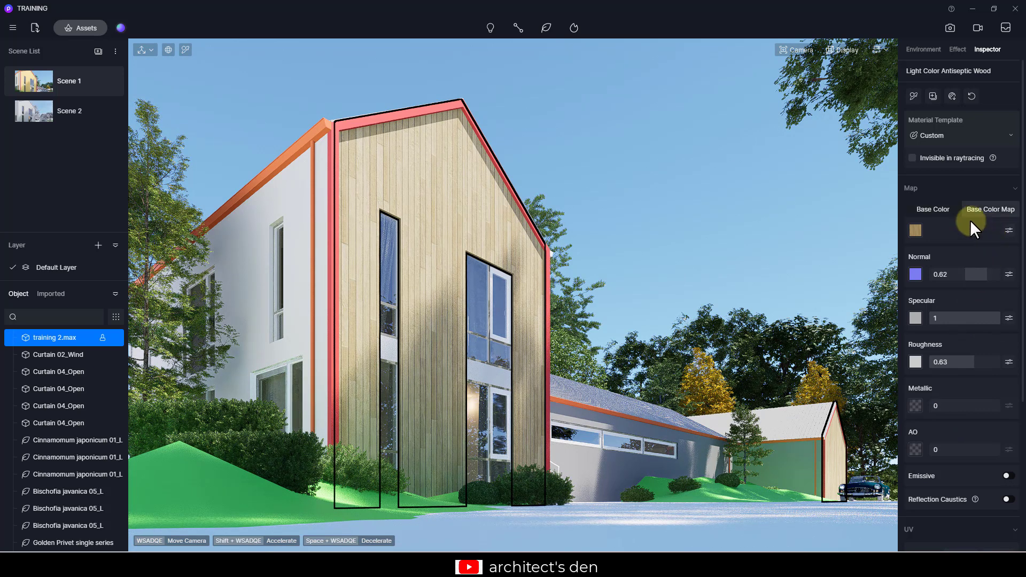
click(914, 231)
click(923, 271)
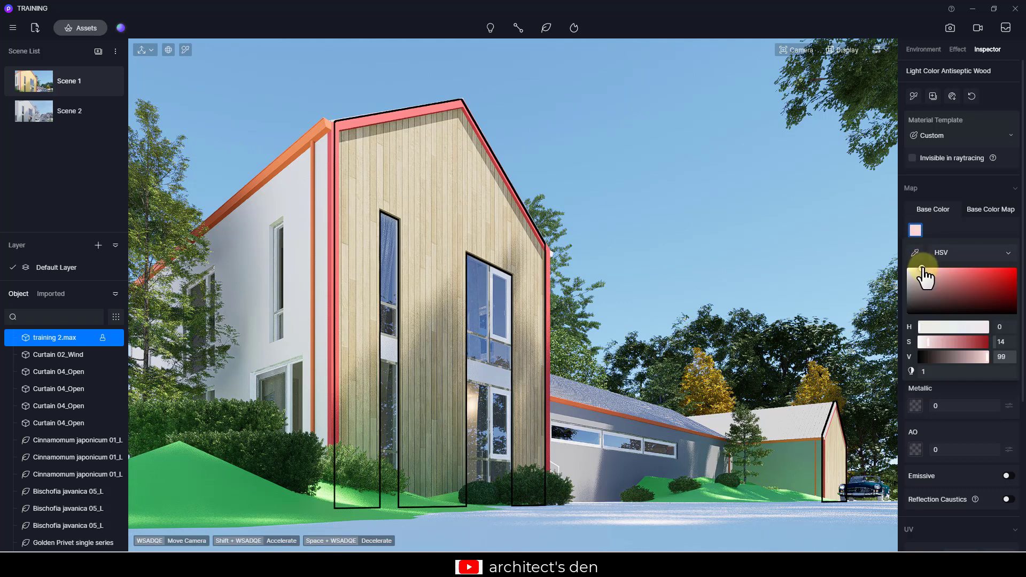
drag(924, 275, 900, 267)
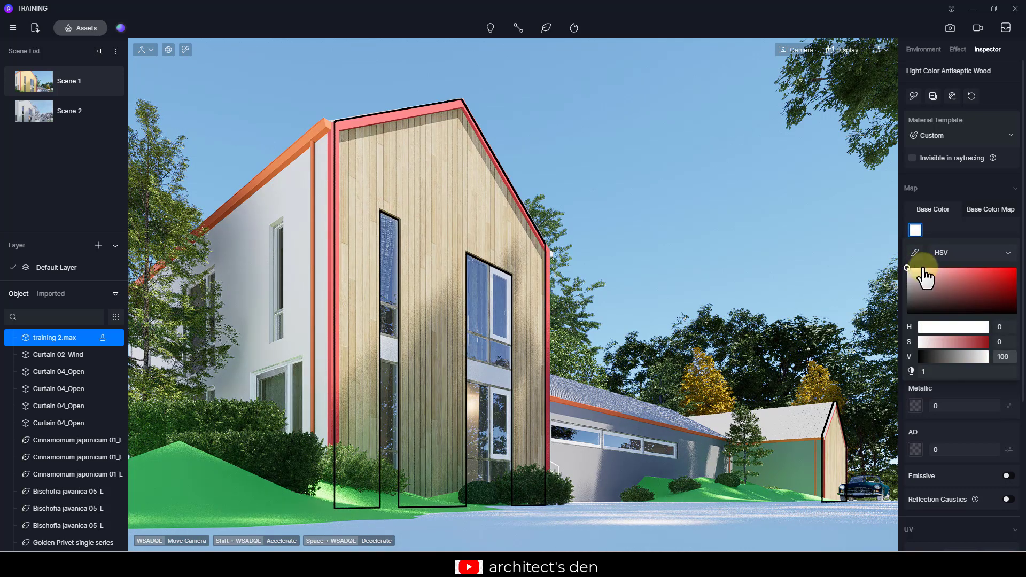
mouse_move(908, 268)
mouse_down()
mouse_move(962, 278)
mouse_move(914, 279)
mouse_up()
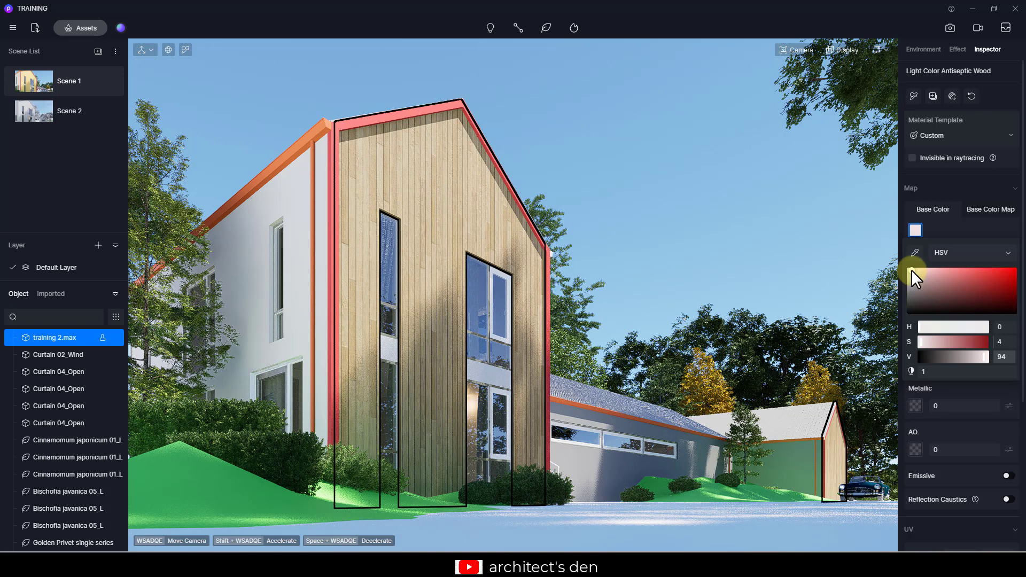
click(900, 265)
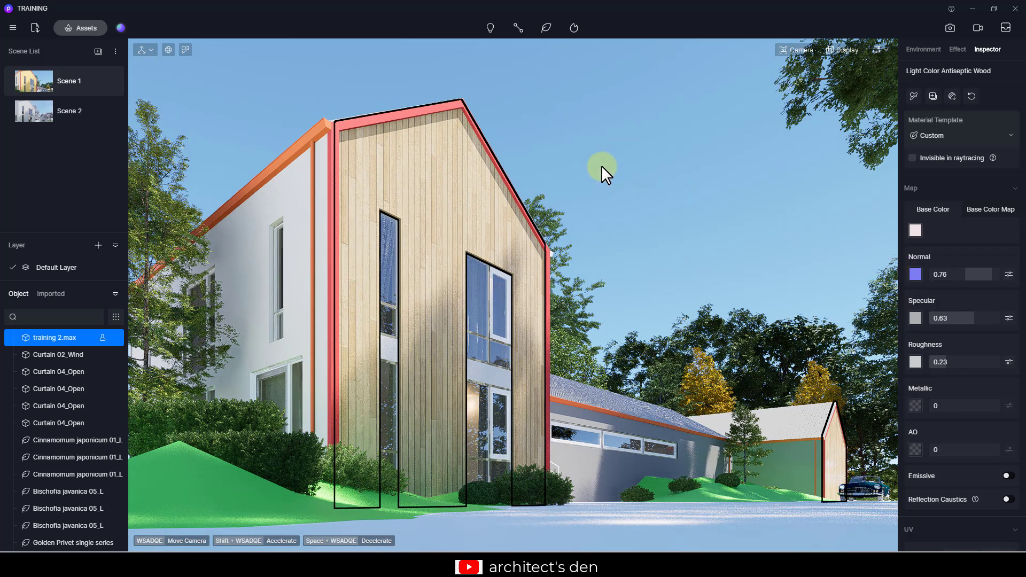
click(616, 169)
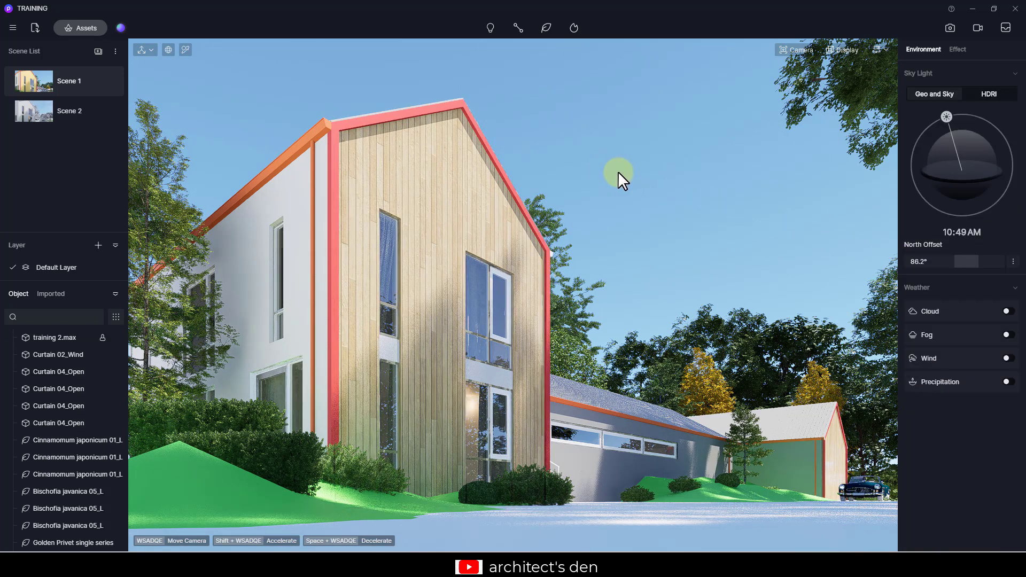
- Apply Red Brown Maple from the wood materials to the gable's corner trim
key(alt+Tab)
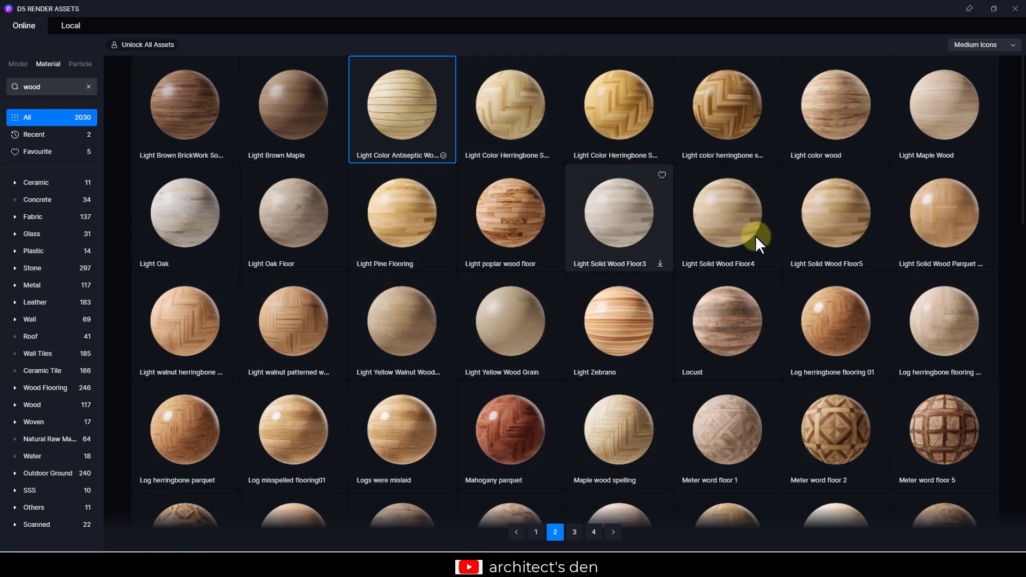
scroll(806, 258, down, 5)
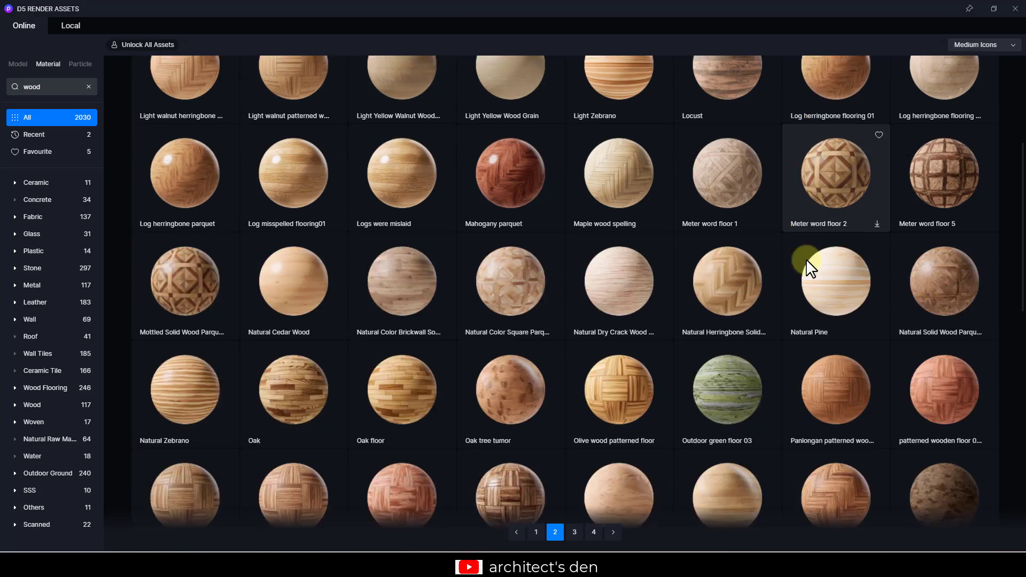
scroll(806, 259, down, 5)
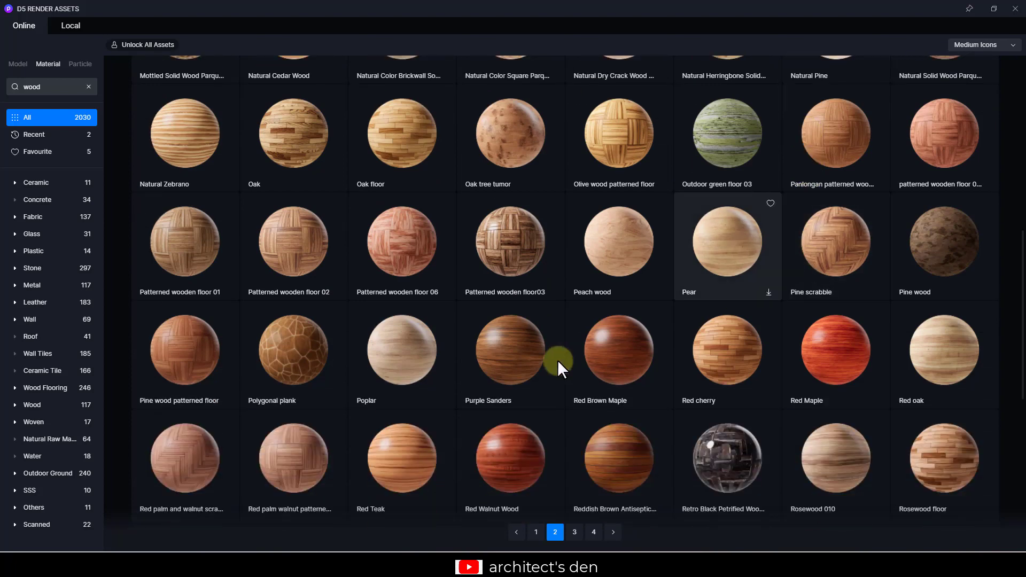
click(635, 371)
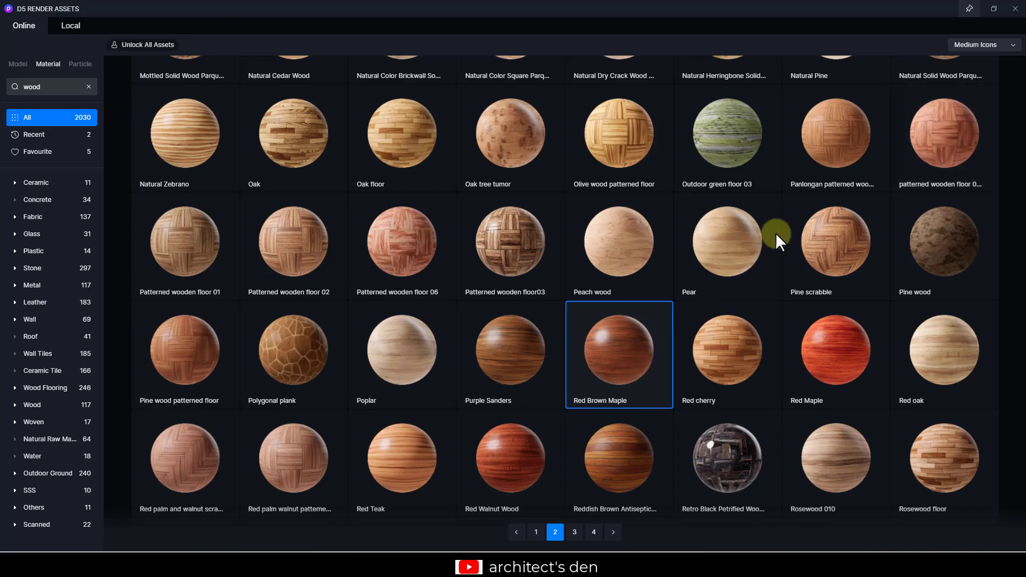
click(1015, 10)
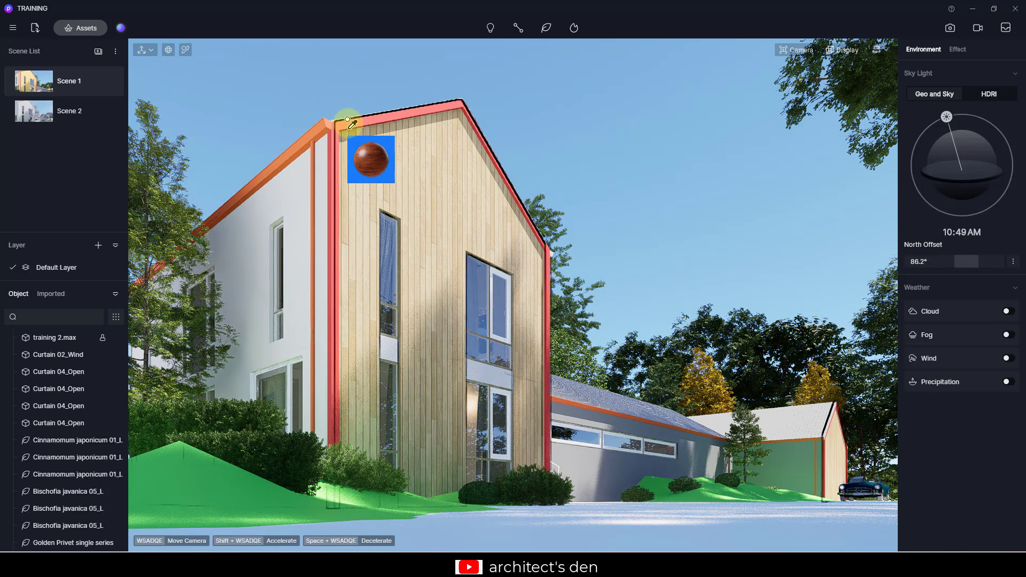
click(350, 118)
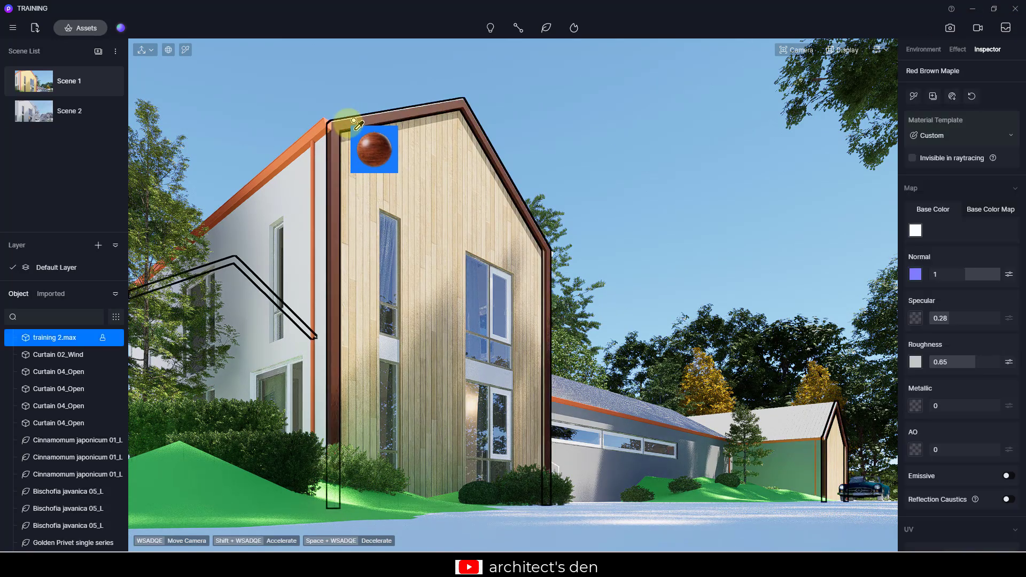
- Enable Round Corner on the maple corner trim material and set its radius to 5.5
right_click(615, 125)
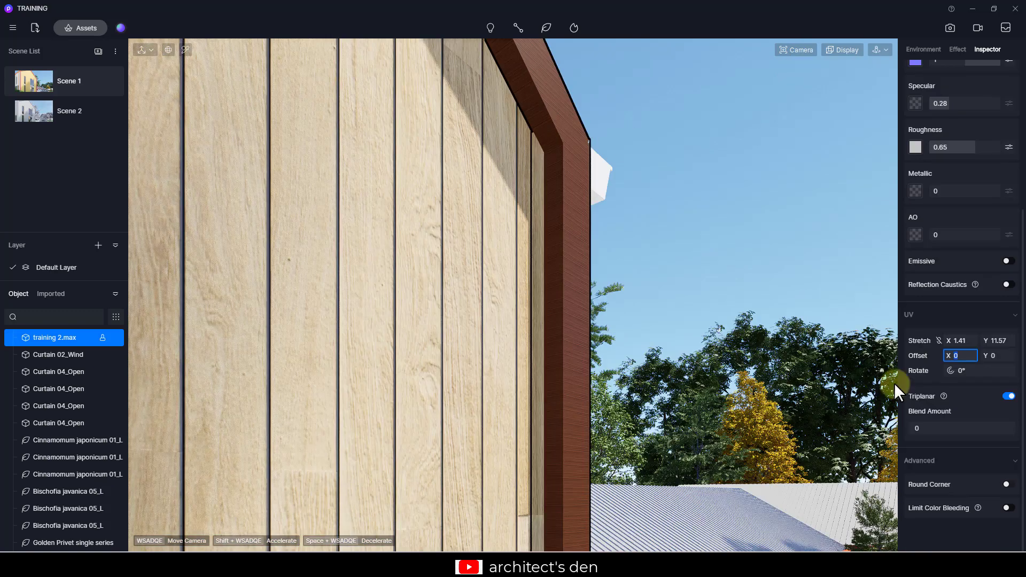
click(1008, 485)
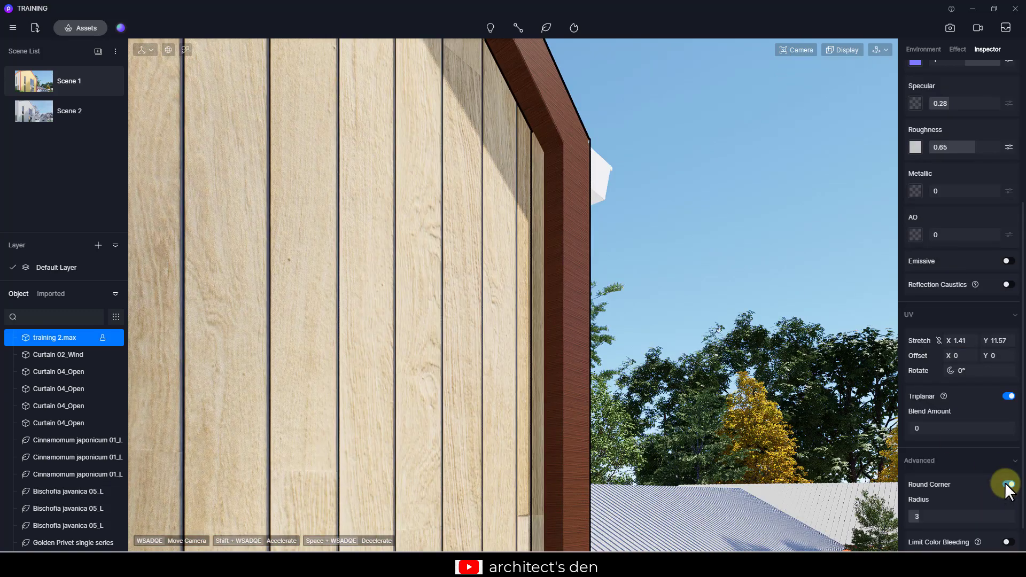
scroll(557, 416, up, 3)
scroll(556, 416, up, 5)
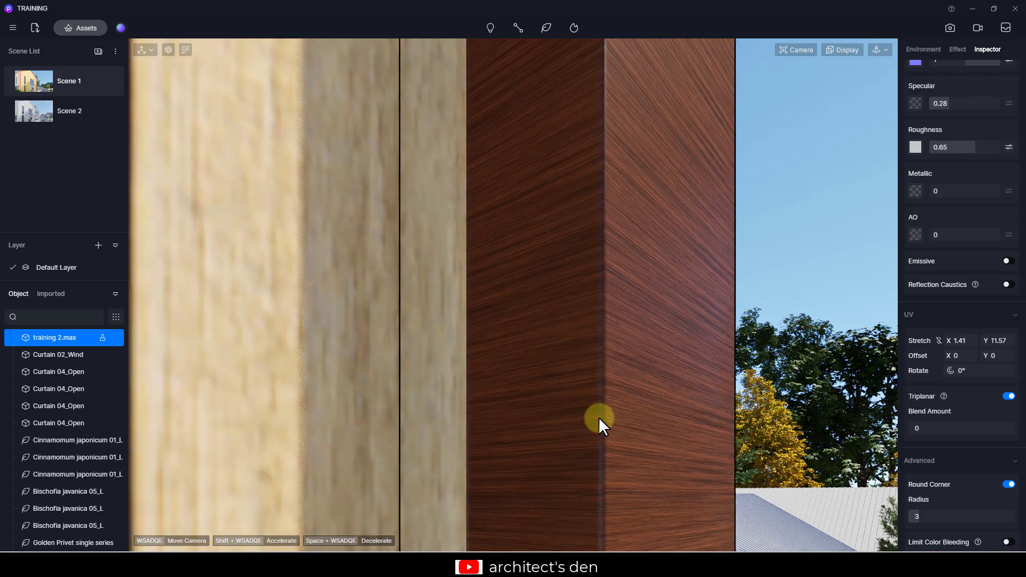
drag(919, 514, 970, 513)
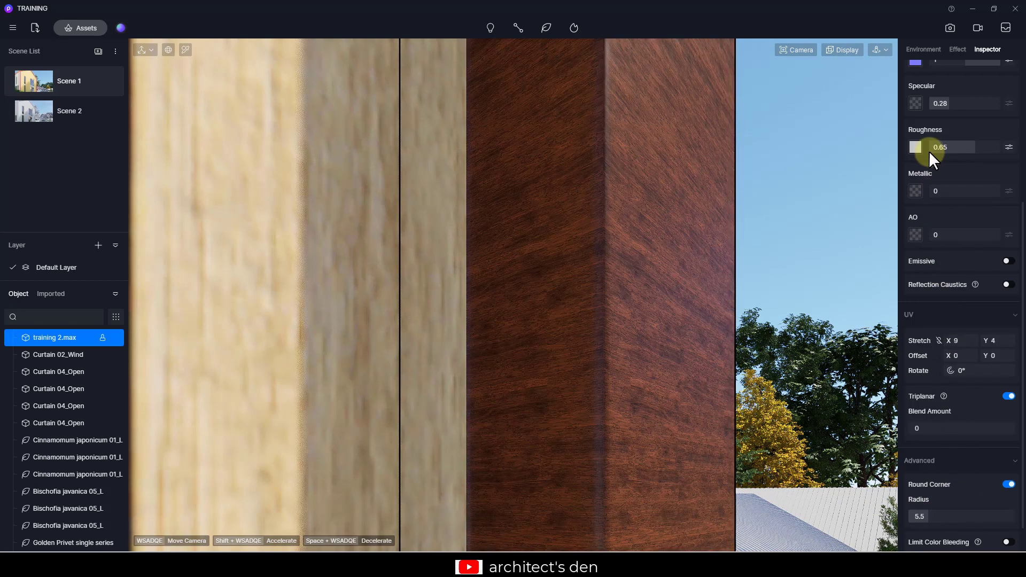
- Set the maple material's base color to white with saturation 2 and intensity 2
scroll(935, 140, up, 4)
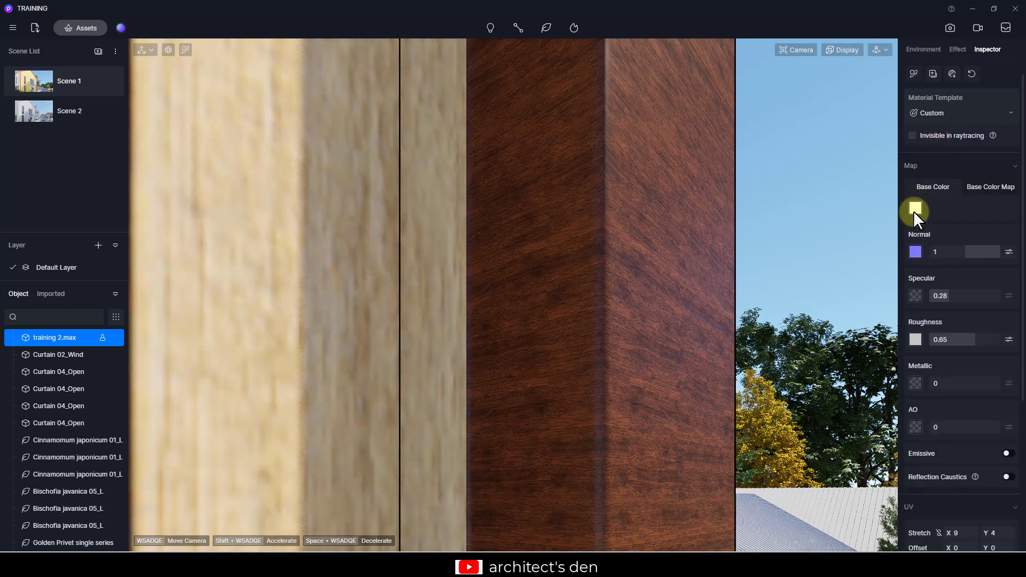
click(915, 209)
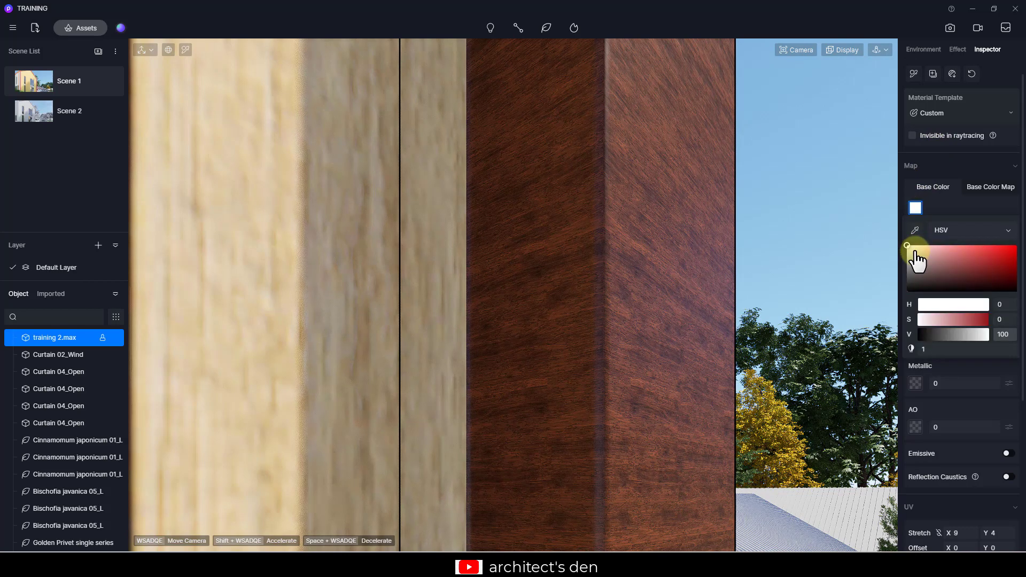
mouse_move(915, 253)
mouse_down()
mouse_move(957, 248)
mouse_move(916, 258)
mouse_move(900, 247)
mouse_move(903, 262)
mouse_move(899, 243)
mouse_up()
drag(928, 348, 1020, 355)
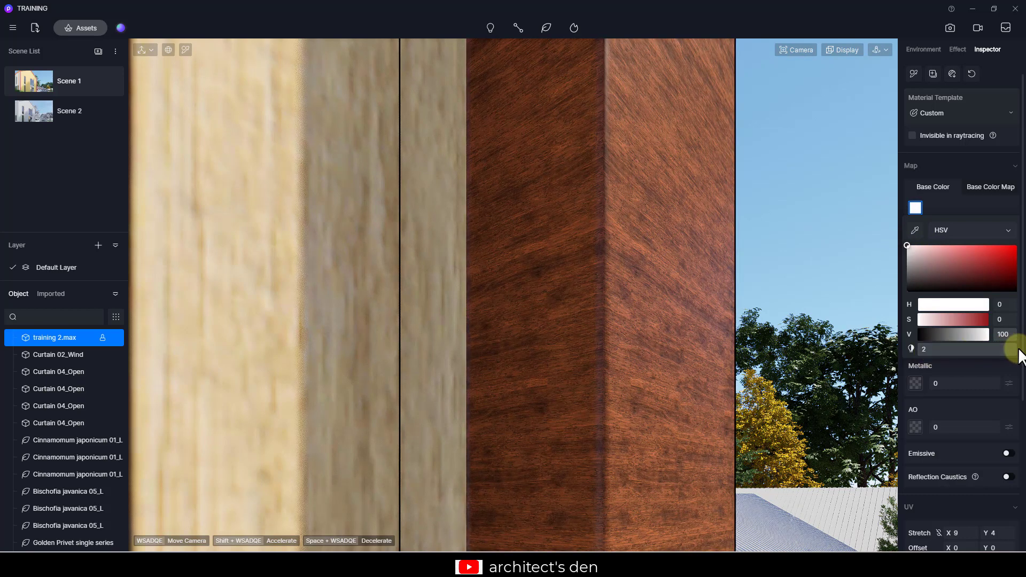
mouse_move(918, 258)
mouse_down()
mouse_move(909, 248)
mouse_move(927, 251)
mouse_move(912, 255)
mouse_up()
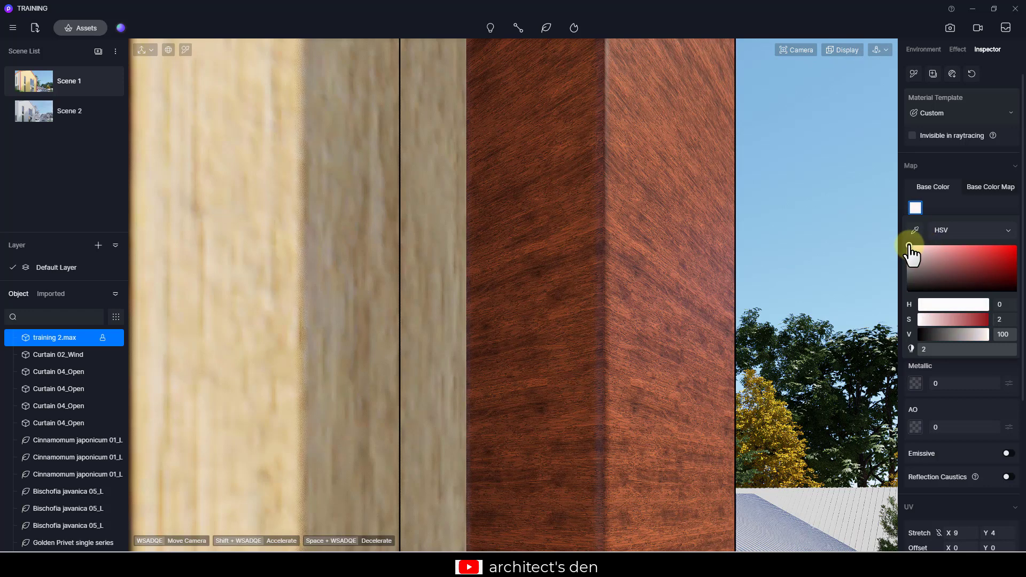
- Open the maple's base color map adjustments and raise its brightness, then deselect the material
click(993, 180)
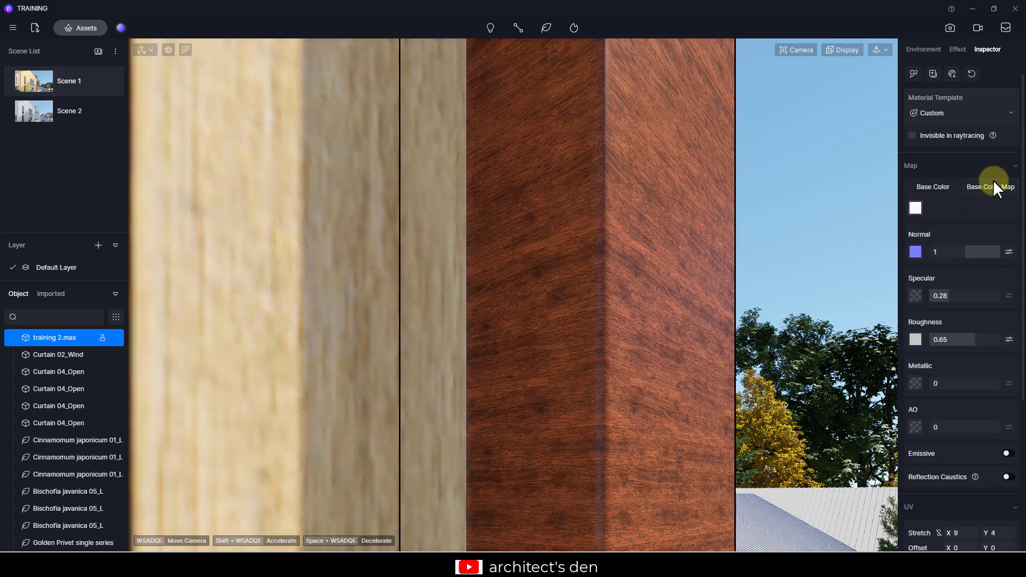
click(1008, 208)
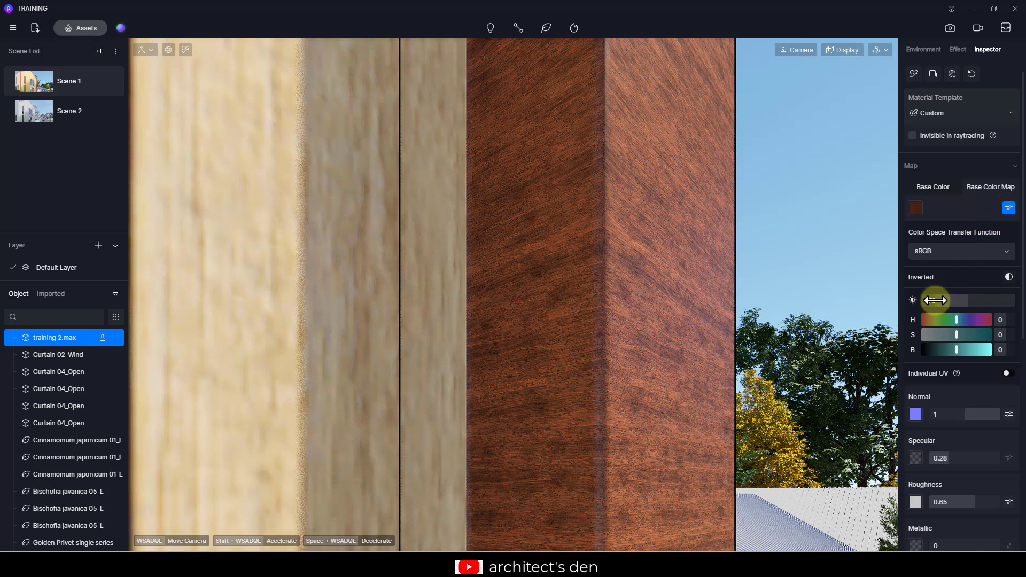
drag(935, 300, 971, 300)
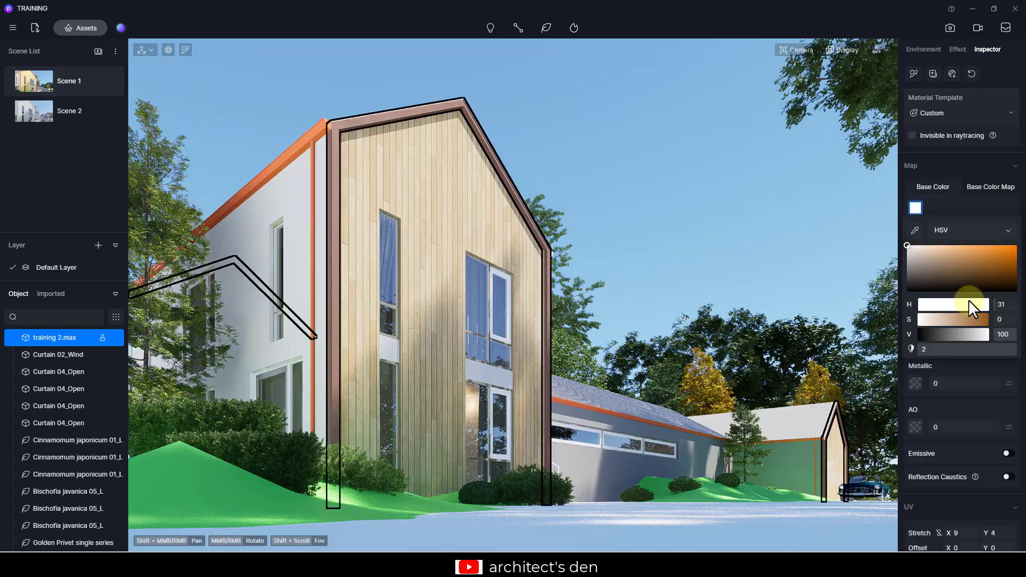
key(Escape)
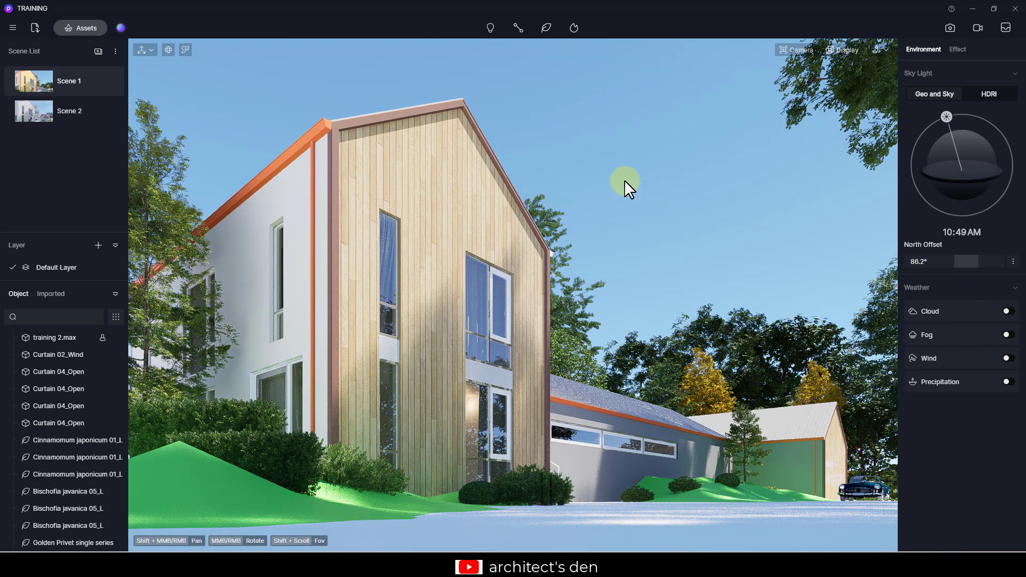
- Pick the dark band panels' material between the gable windows, darken its base color and set roughness to 0.14
key(i)
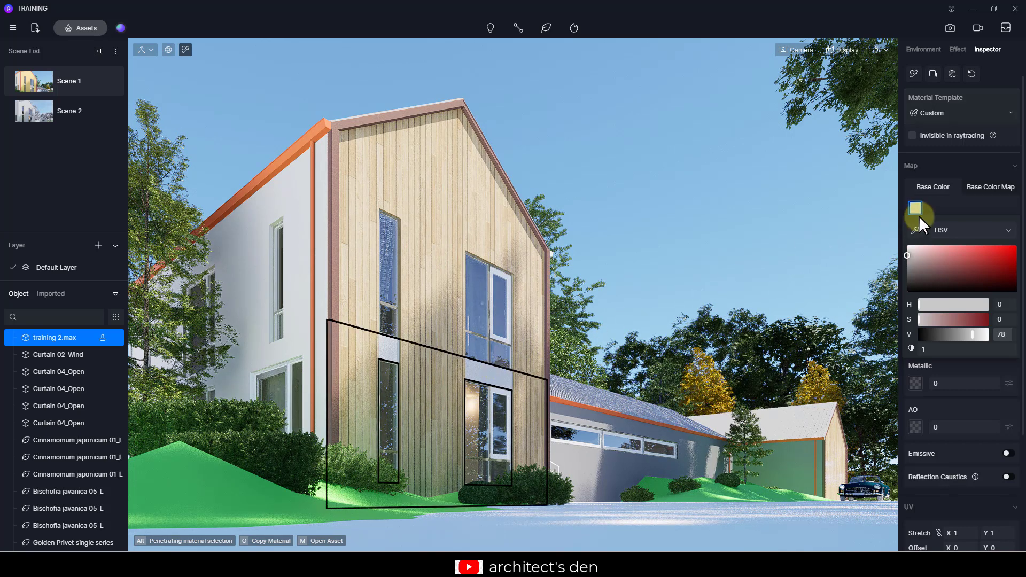
click(980, 186)
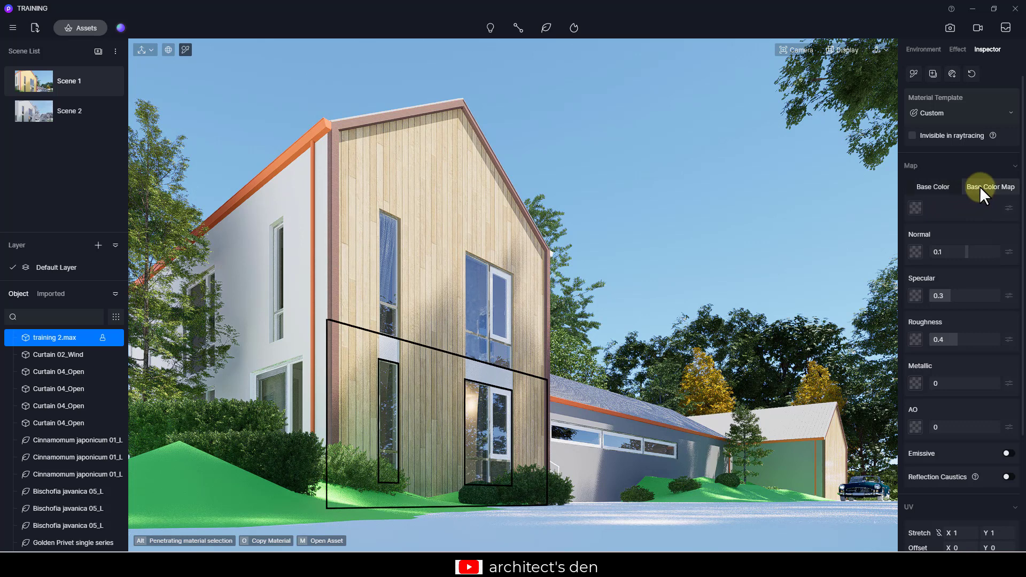
click(932, 188)
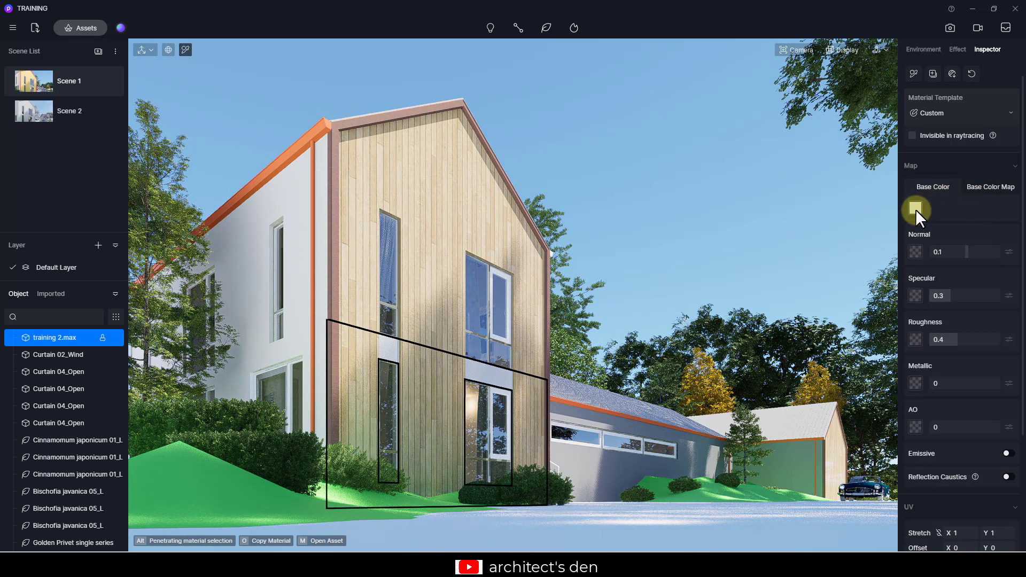
click(916, 208)
mouse_move(910, 267)
mouse_down()
mouse_move(908, 286)
mouse_move(907, 277)
mouse_up()
click(945, 205)
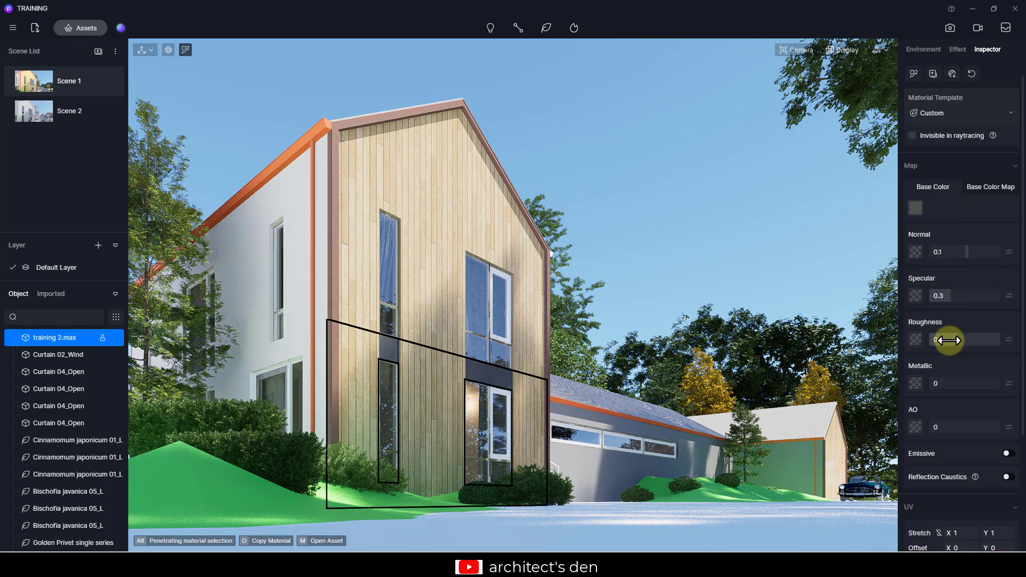
drag(949, 340, 939, 332)
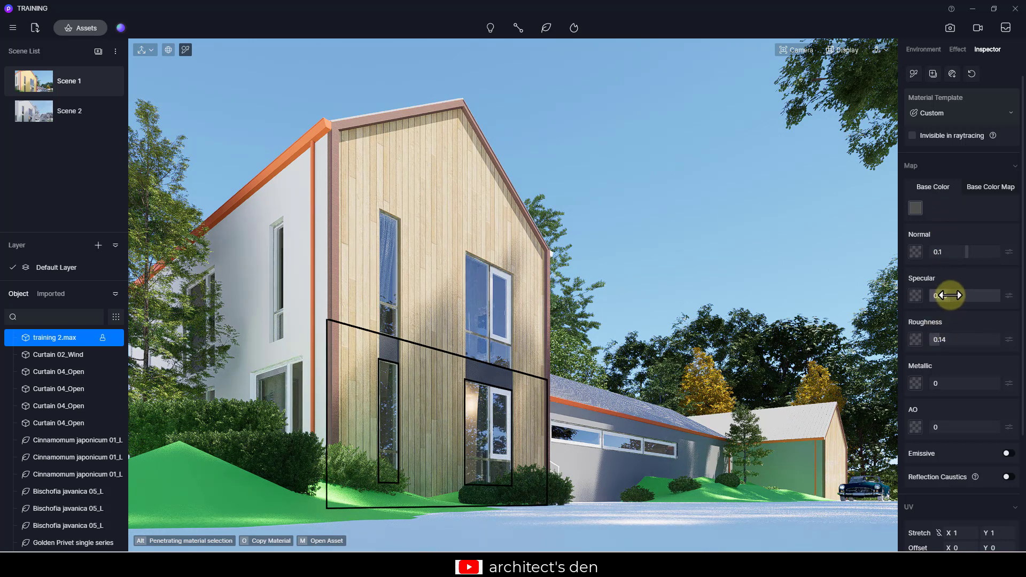
- Set the band panels' base color to H 0, S 0, V 21
click(916, 209)
drag(913, 274, 907, 288)
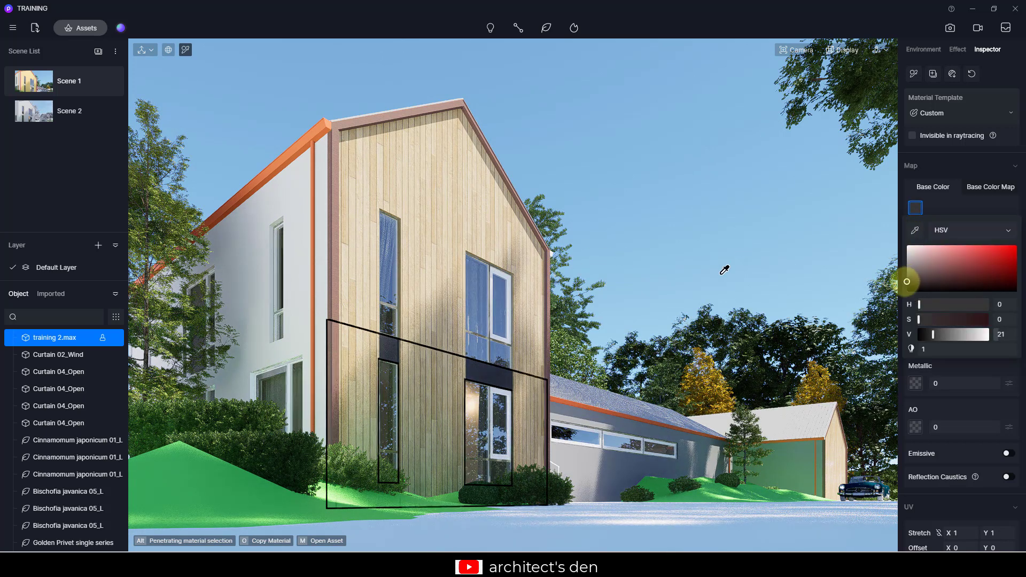
click(622, 223)
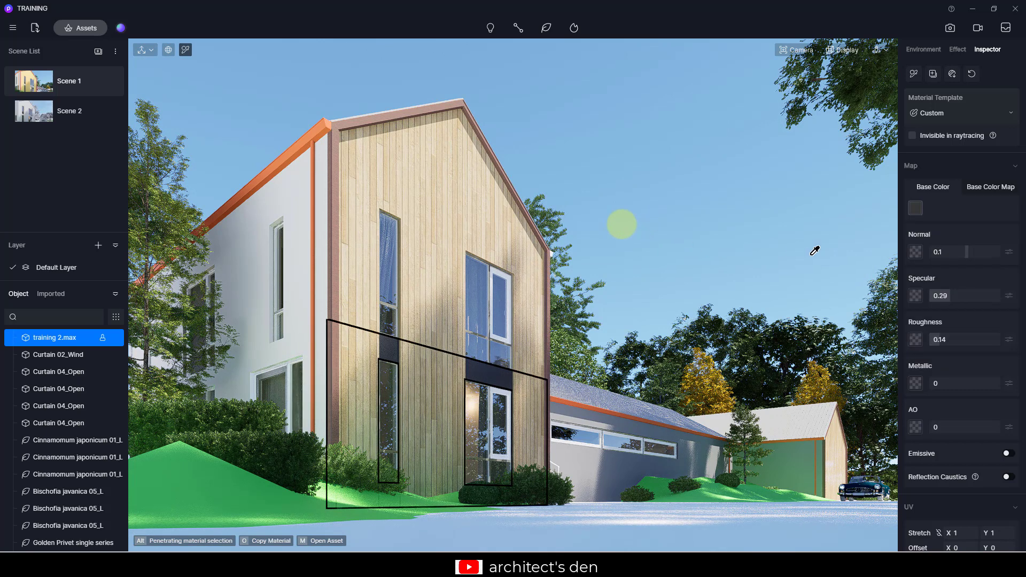
- Pick the orange roof fascia's material and change its base color to dark gray H 15, S 1, V 24
click(572, 399)
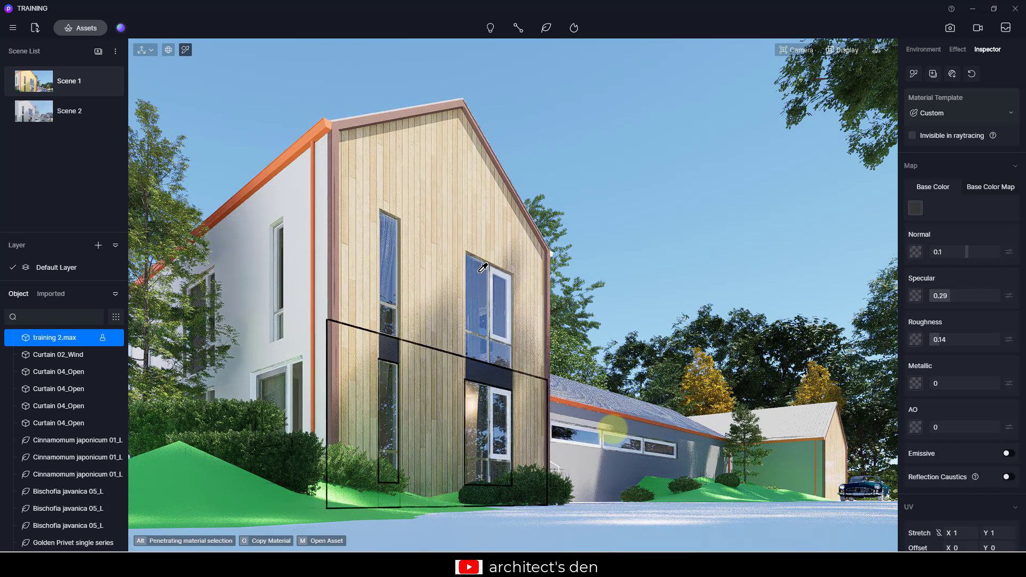
scroll(307, 130, up, 5)
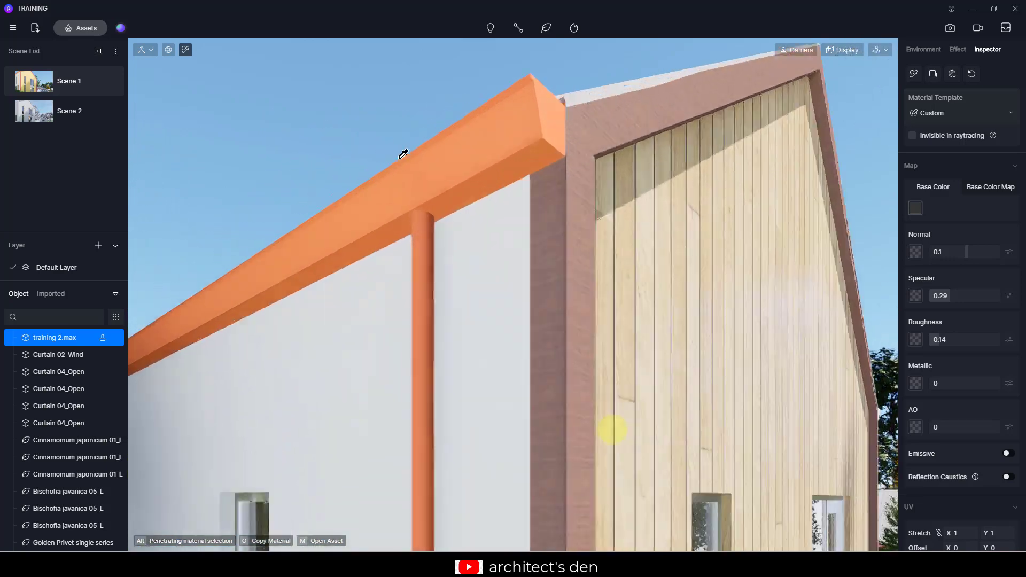
scroll(479, 258, up, 3)
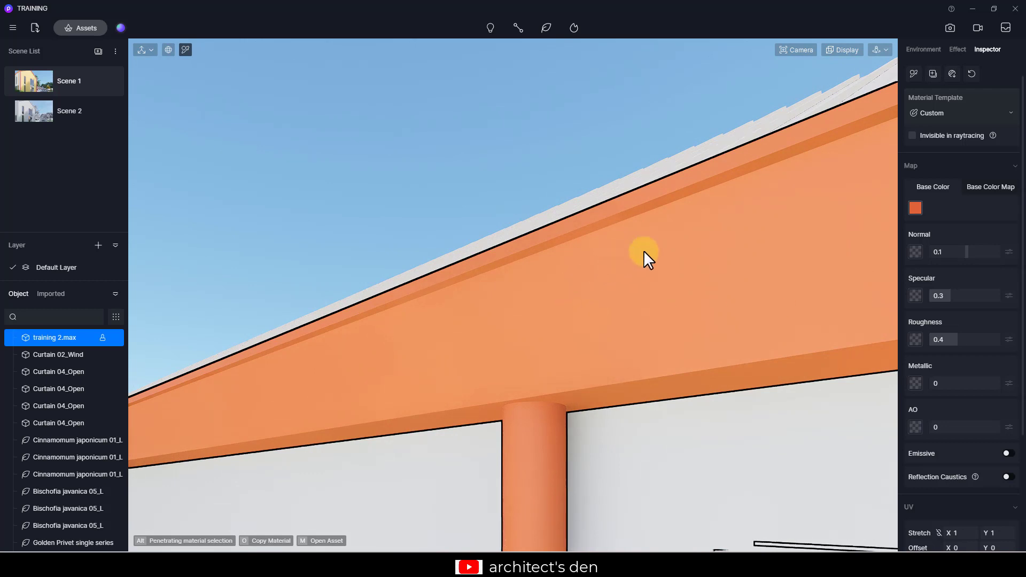
click(934, 114)
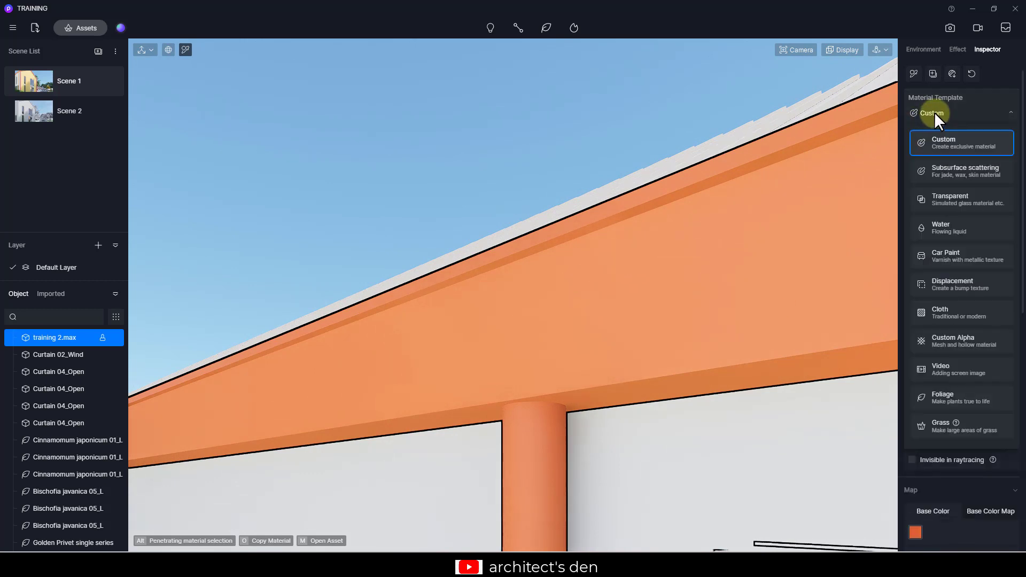
click(934, 114)
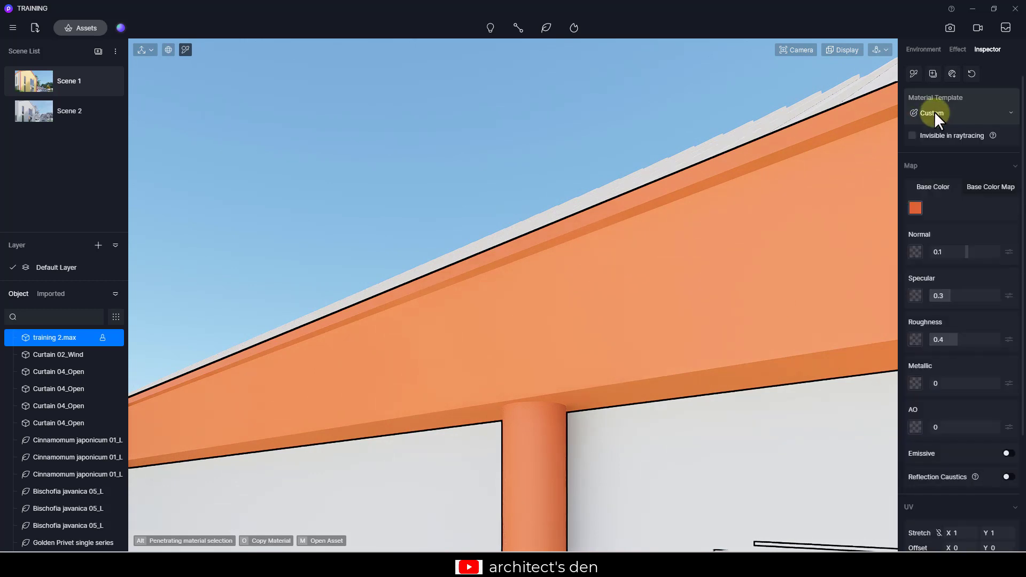
click(912, 211)
drag(911, 277, 908, 279)
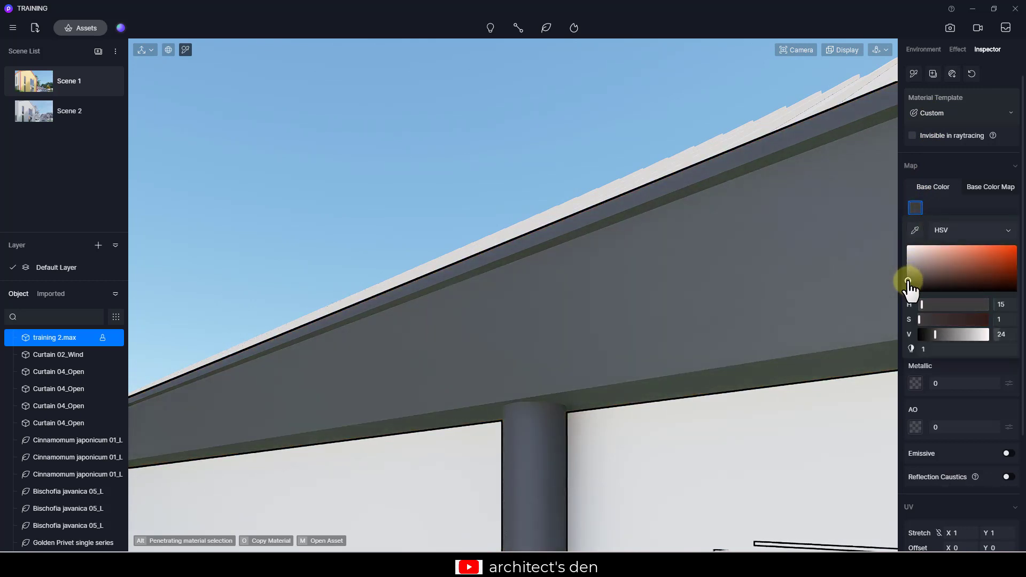
- Set the fascia material's metallic to 0.62, specular to 0.56 and roughness to 0.17
mouse_move(957, 382)
mouse_down()
mouse_move(945, 381)
mouse_move(962, 383)
mouse_up()
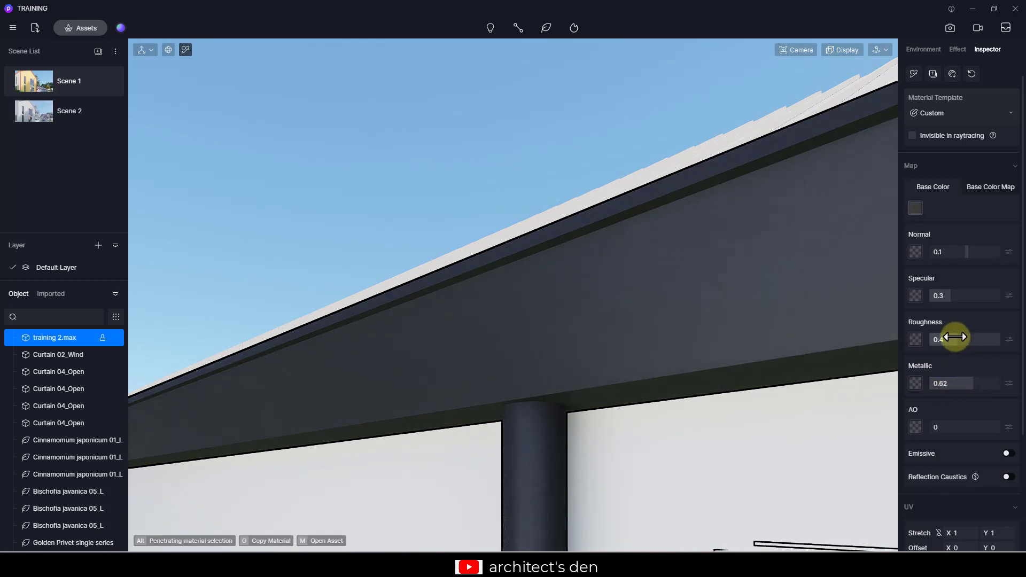
drag(957, 337, 948, 337)
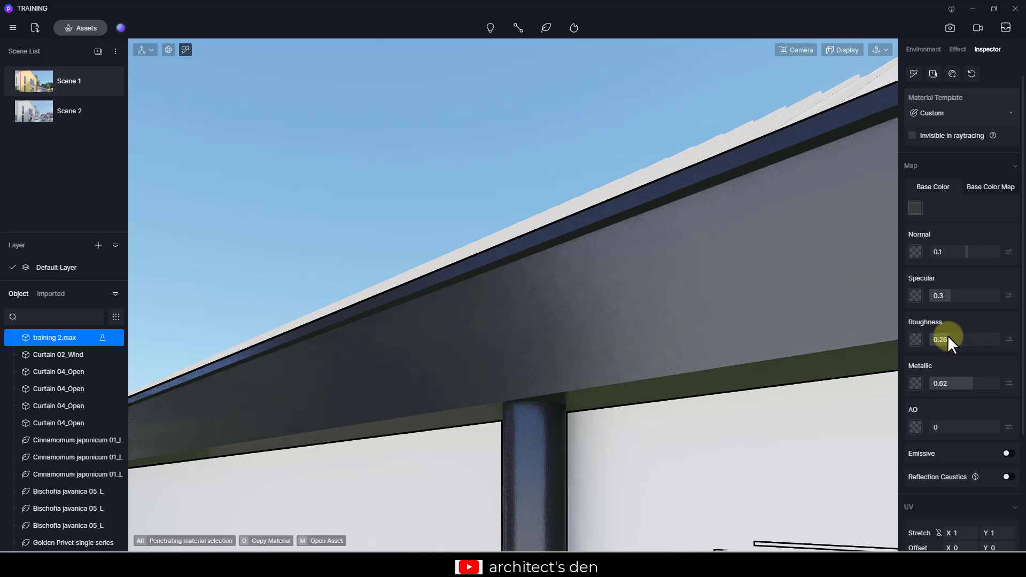
drag(946, 297, 967, 297)
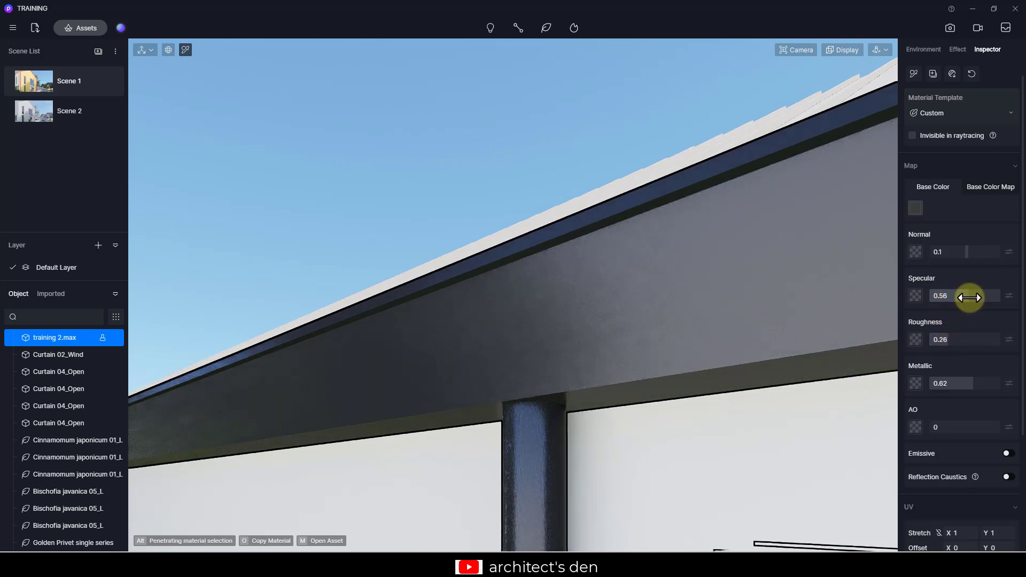
mouse_move(947, 339)
mouse_down()
mouse_move(932, 337)
mouse_move(941, 334)
mouse_up()
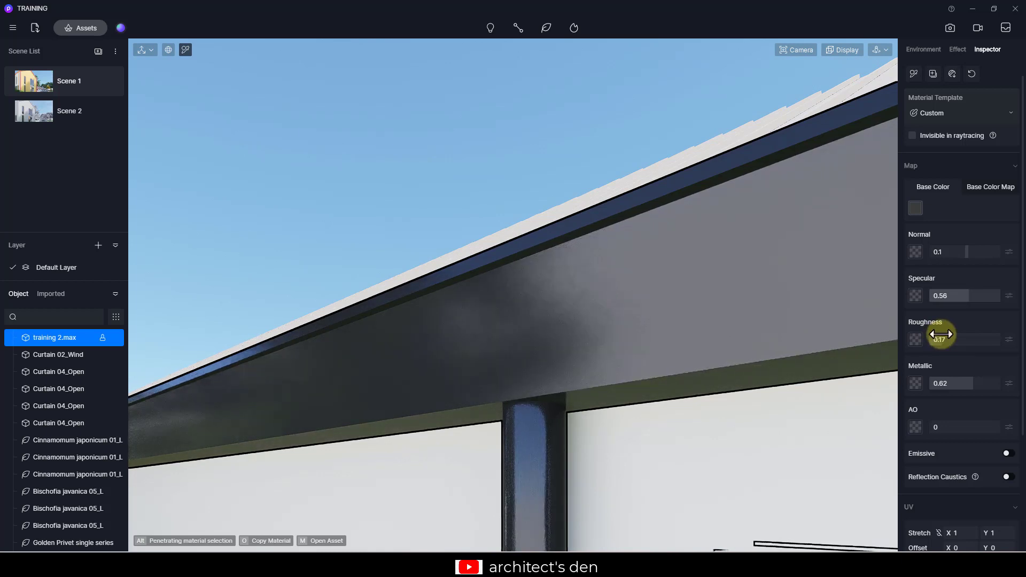
- Turn on Triplanar mapping for the fascia material and raise its specular to 0.86
scroll(972, 402, down, 2)
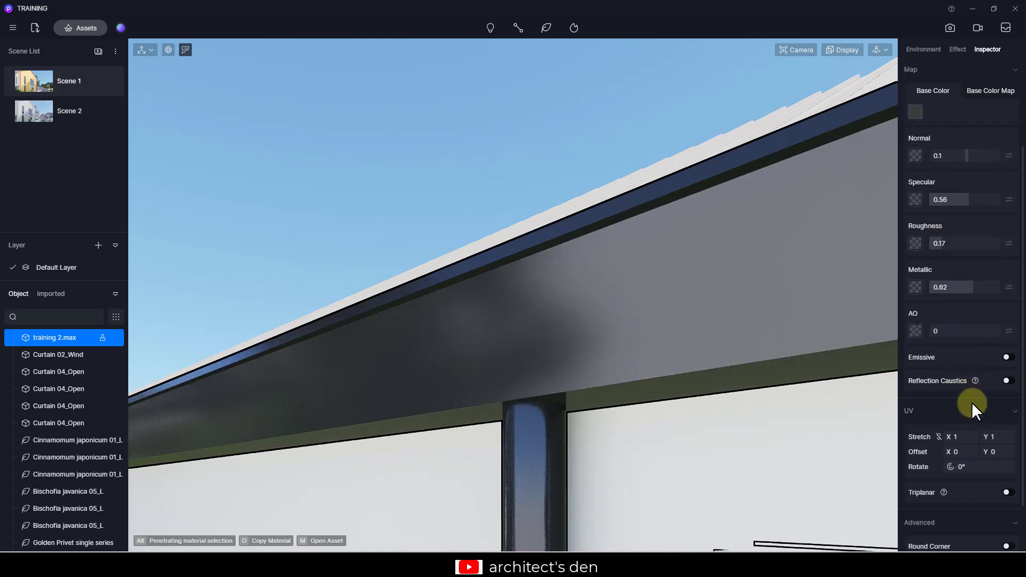
click(1007, 493)
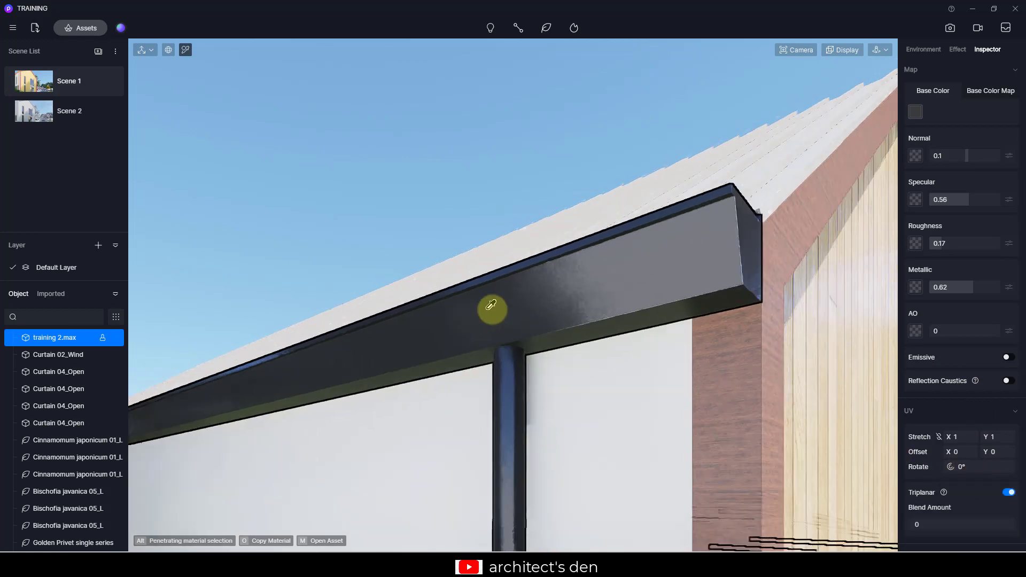
scroll(491, 305, down, 10)
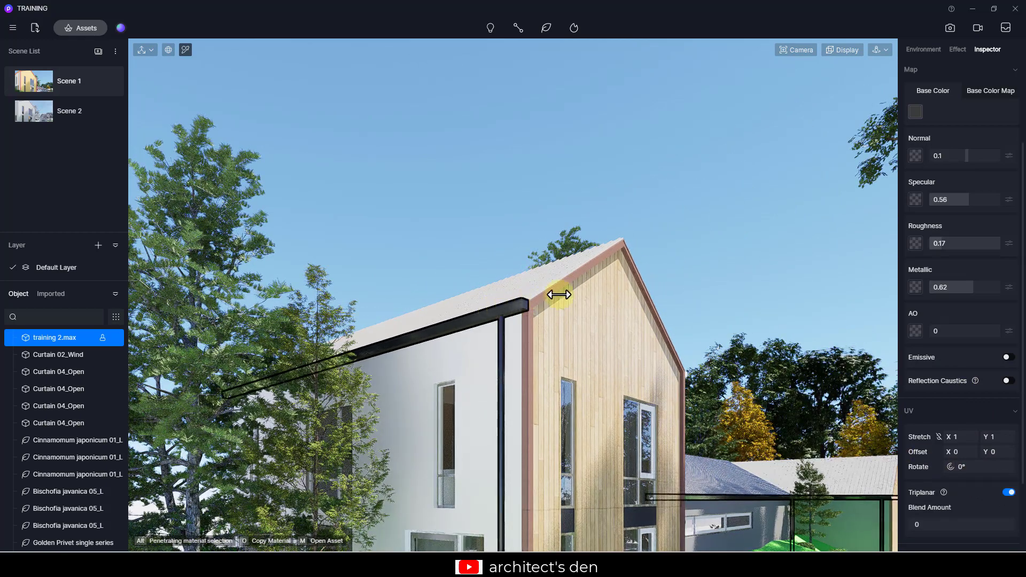
drag(958, 200, 990, 201)
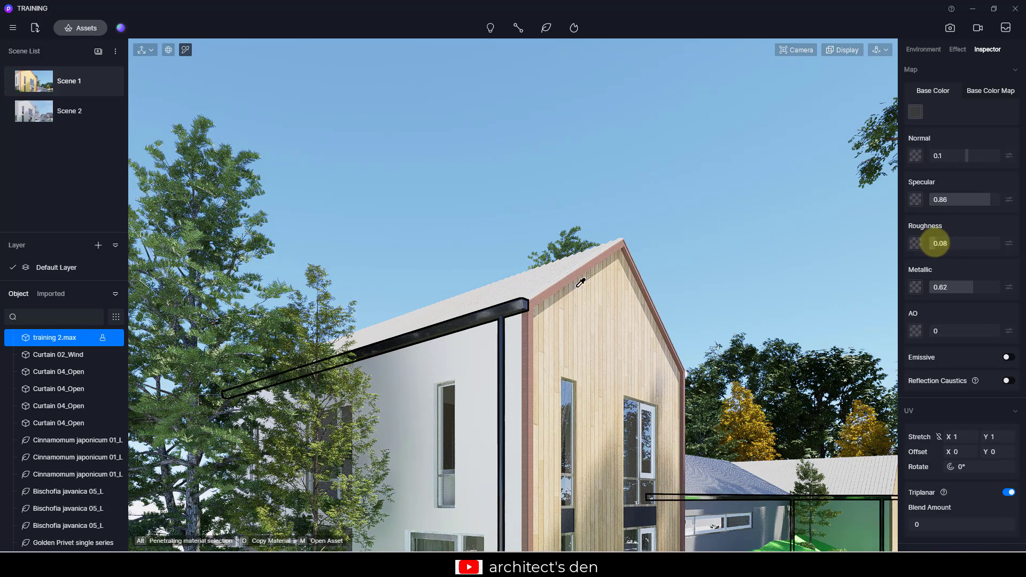
scroll(584, 280, down, 5)
scroll(701, 445, up, 5)
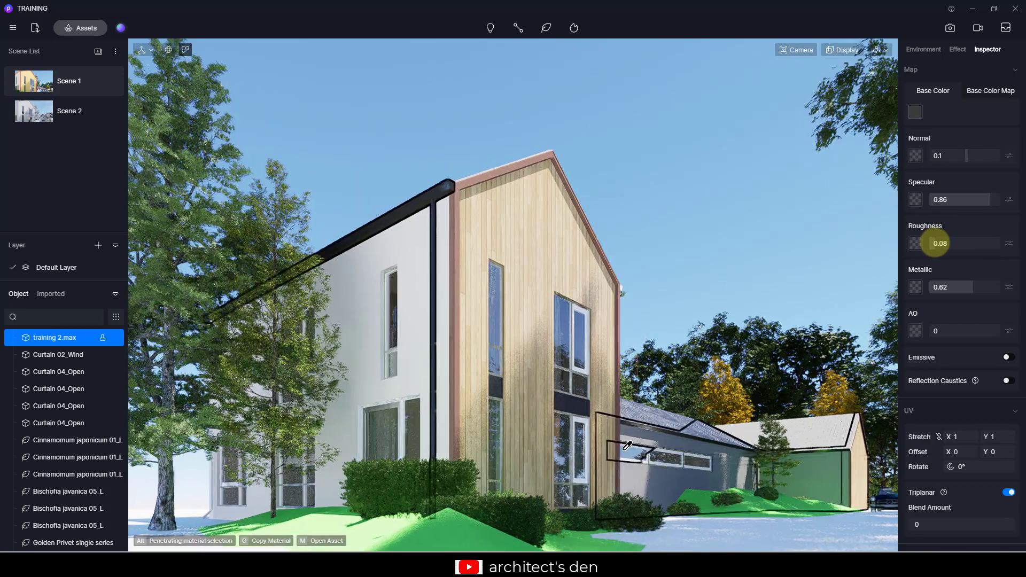
scroll(433, 346, up, 2)
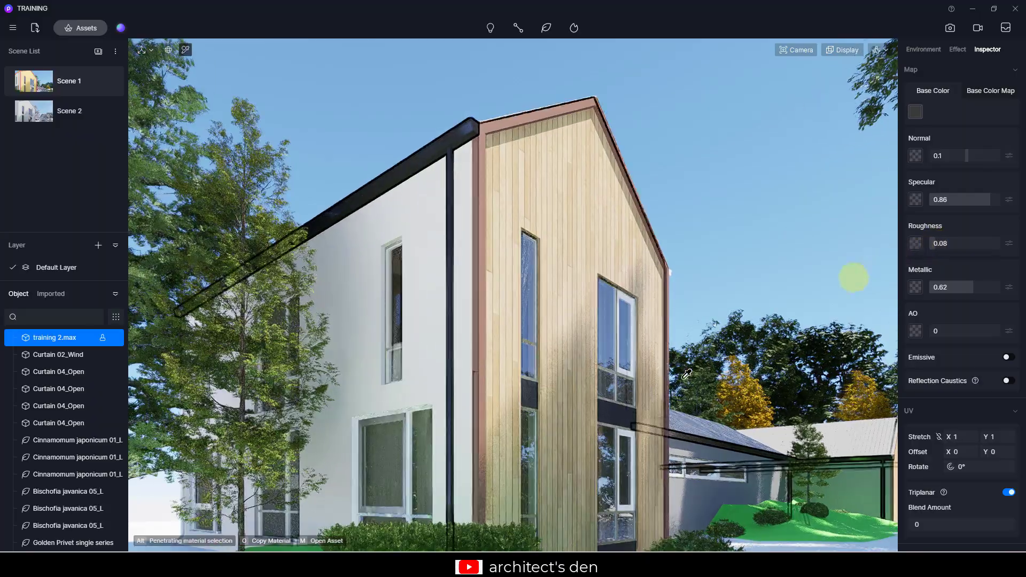
- Pick the window frame material and set its metallic to 0.87, roughness to 0.11 and specular to 0.77
scroll(643, 362, up, 6)
scroll(634, 371, down, 2)
scroll(634, 371, down, 5)
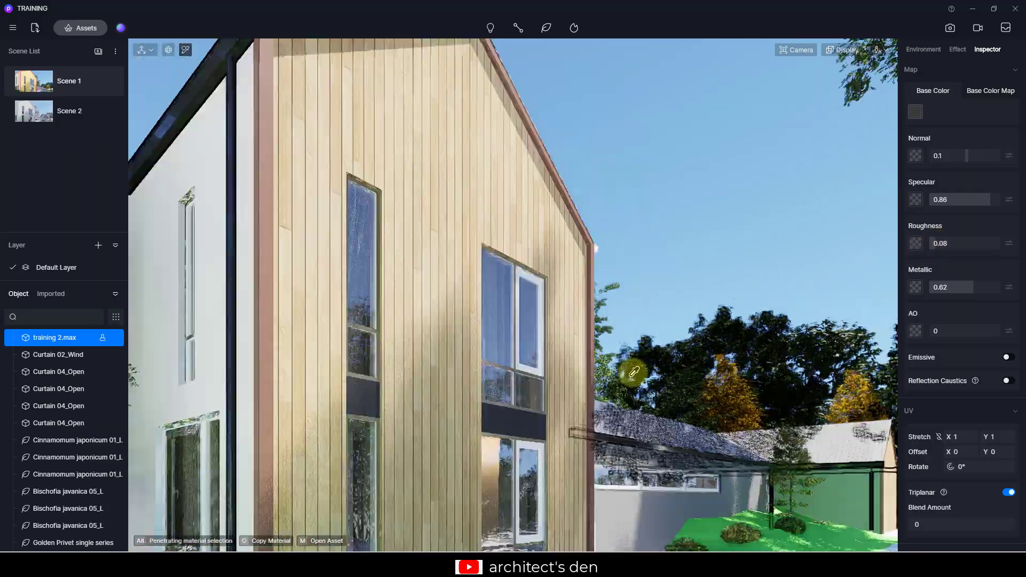
scroll(516, 366, up, 5)
click(512, 371)
click(916, 112)
click(907, 184)
drag(933, 287, 991, 288)
drag(965, 244, 937, 247)
drag(965, 199, 983, 219)
scroll(555, 329, down, 5)
scroll(555, 362, up, 5)
scroll(579, 327, down, 6)
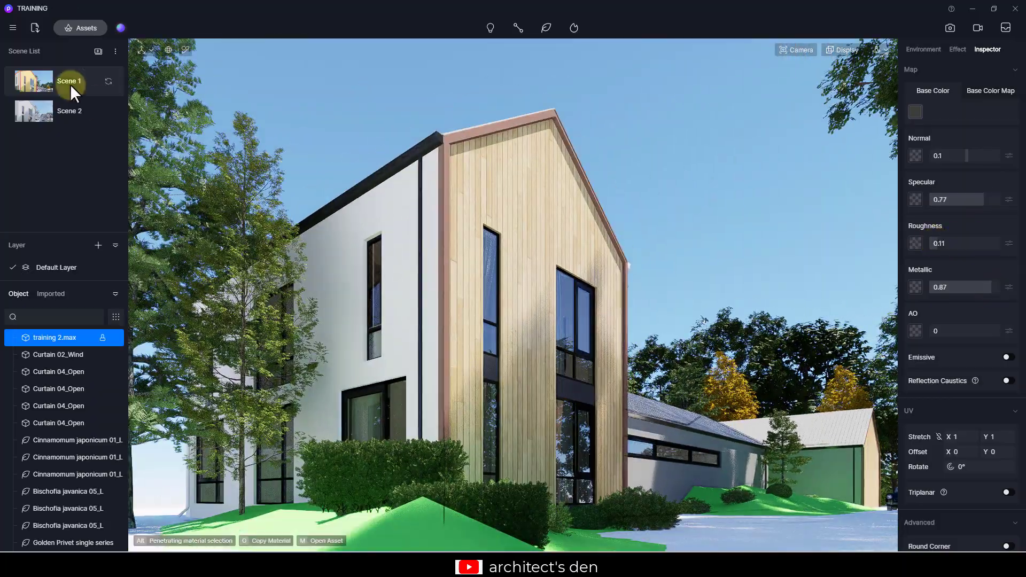
- Copy the window frame material onto the side wing's metal roof and slightly adjust its roughness and specular
click(70, 85)
scroll(706, 430, up, 5)
key(o)
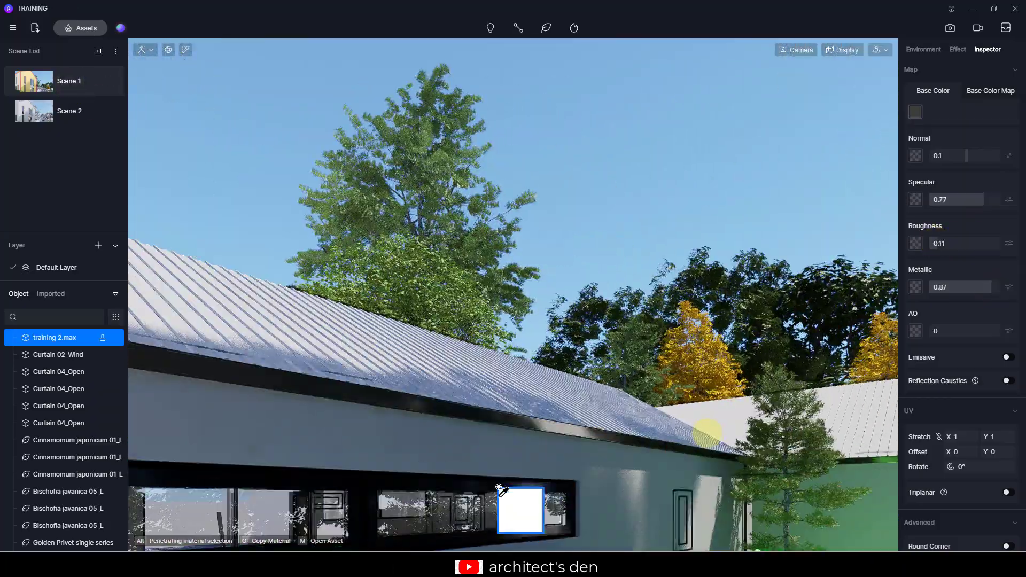
click(511, 375)
click(511, 376)
click(916, 112)
click(907, 164)
scroll(970, 335, up, 1)
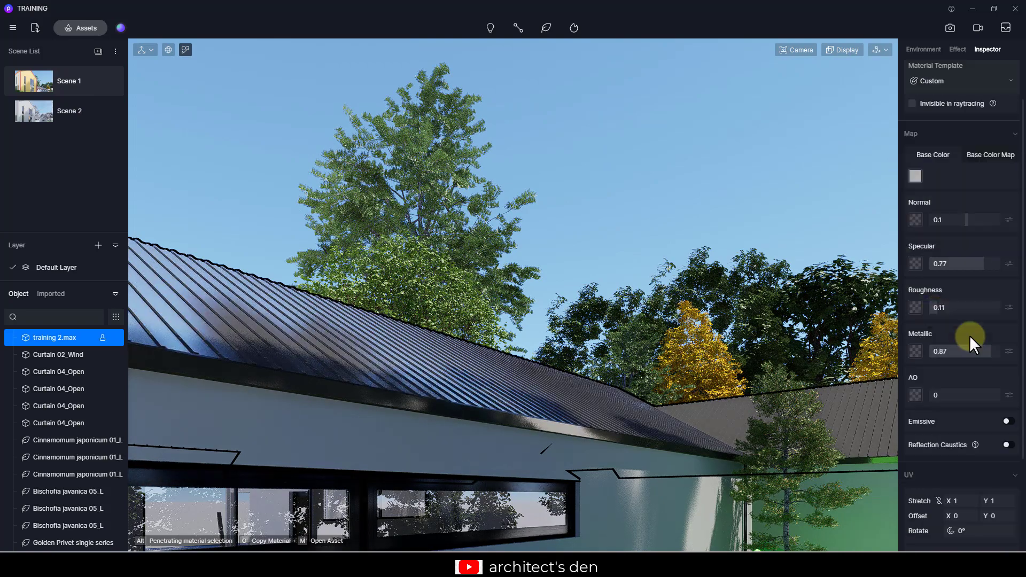
drag(937, 308, 933, 307)
drag(984, 264, 982, 263)
scroll(677, 226, down, 6)
- Pick the main house's white wall material and set its base color to gray H 38, S 1, V 47
click(915, 175)
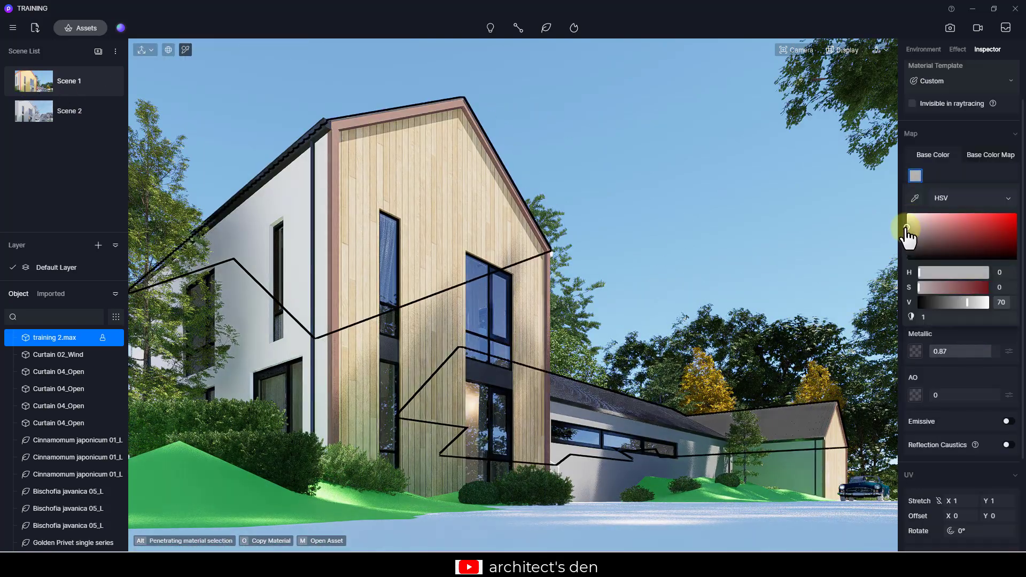
click(678, 183)
click(582, 188)
click(369, 195)
click(916, 176)
click(909, 237)
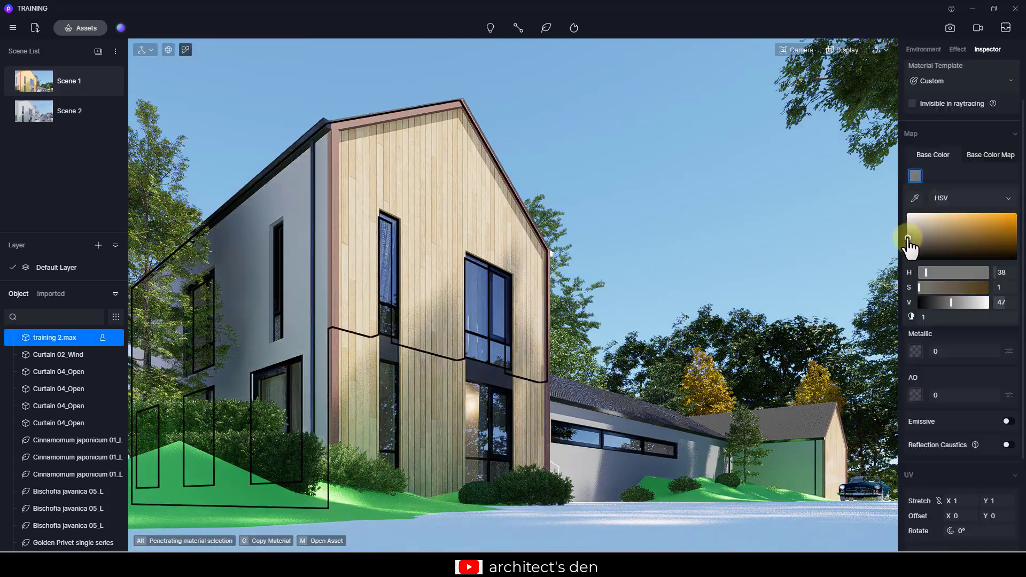
- Pick the side wing's wall material and change its base color to a light pinkish gray
click(947, 376)
click(622, 462)
click(915, 176)
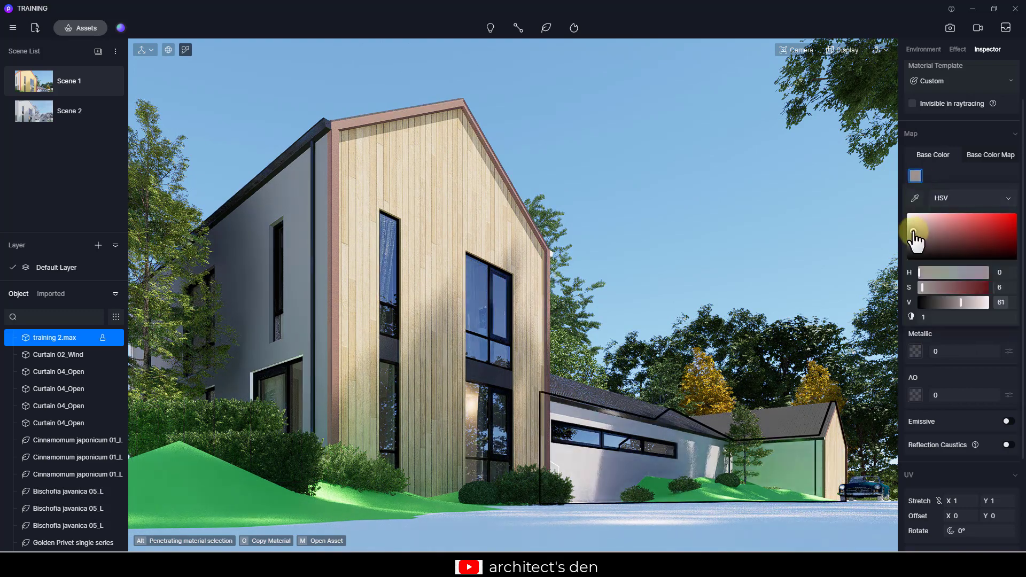
click(916, 225)
click(707, 228)
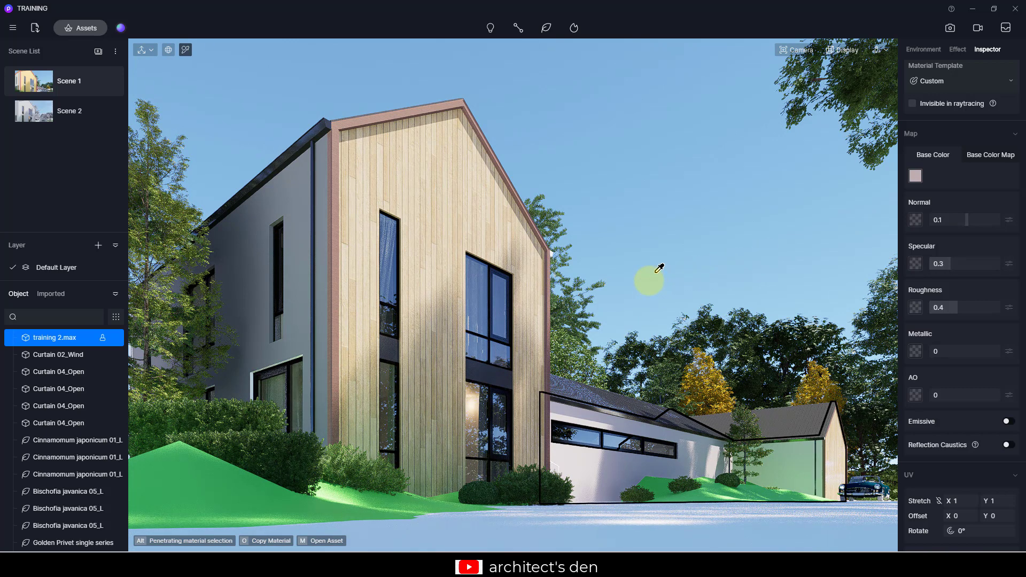
- Pick the green lawn material, switch its material template to Grass and choose the first grass preset
click(246, 490)
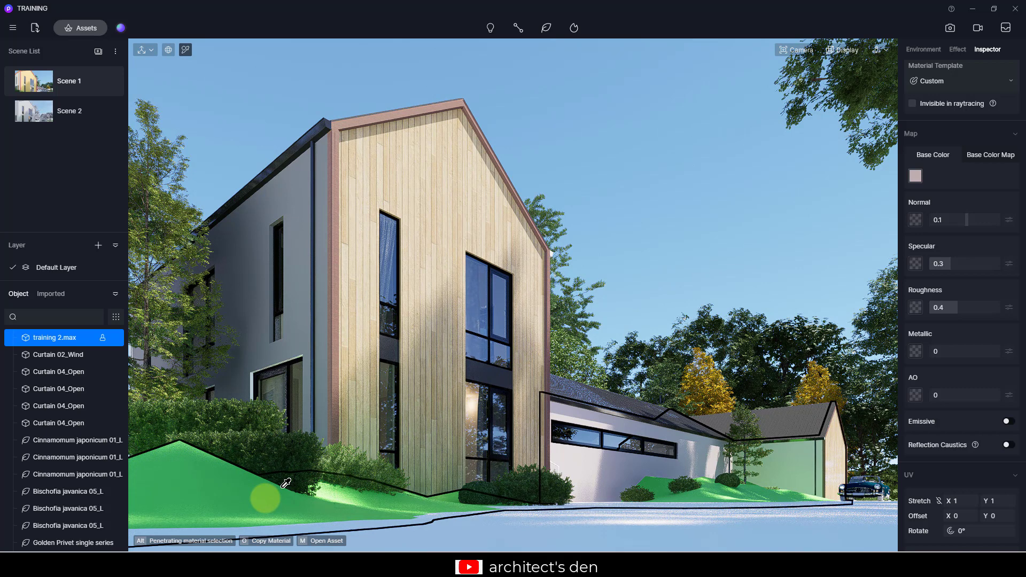
click(266, 497)
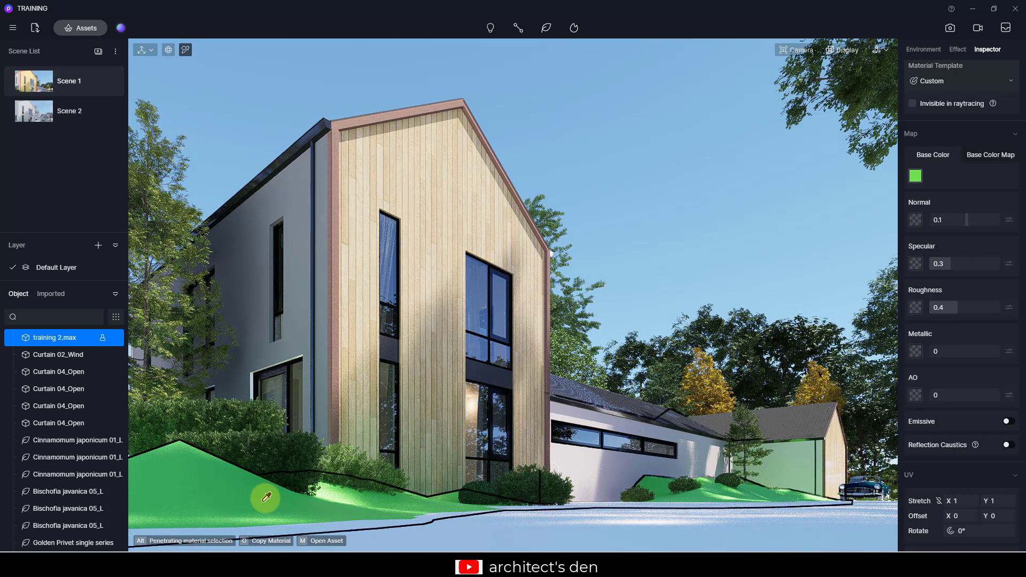
click(954, 86)
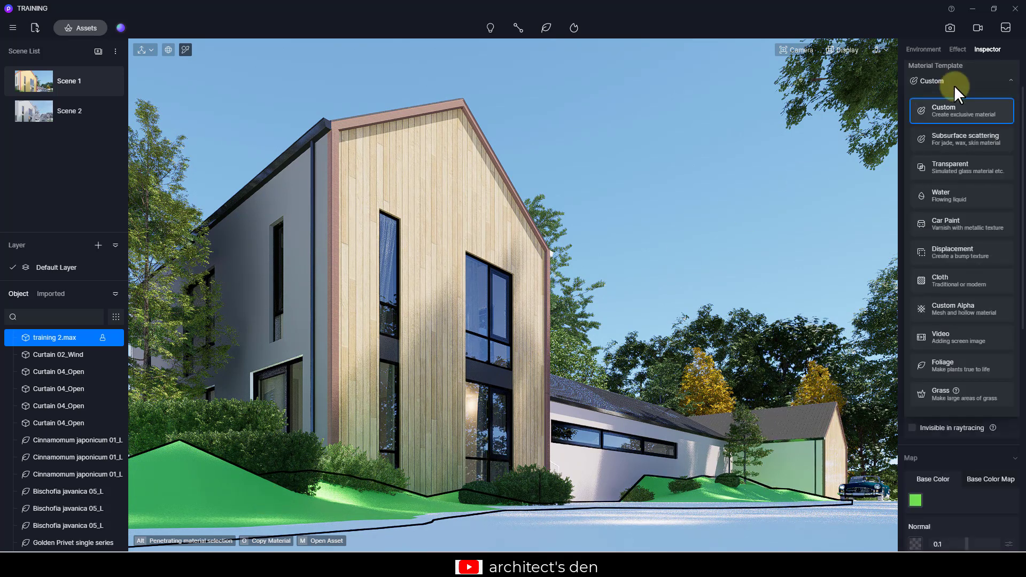
click(961, 396)
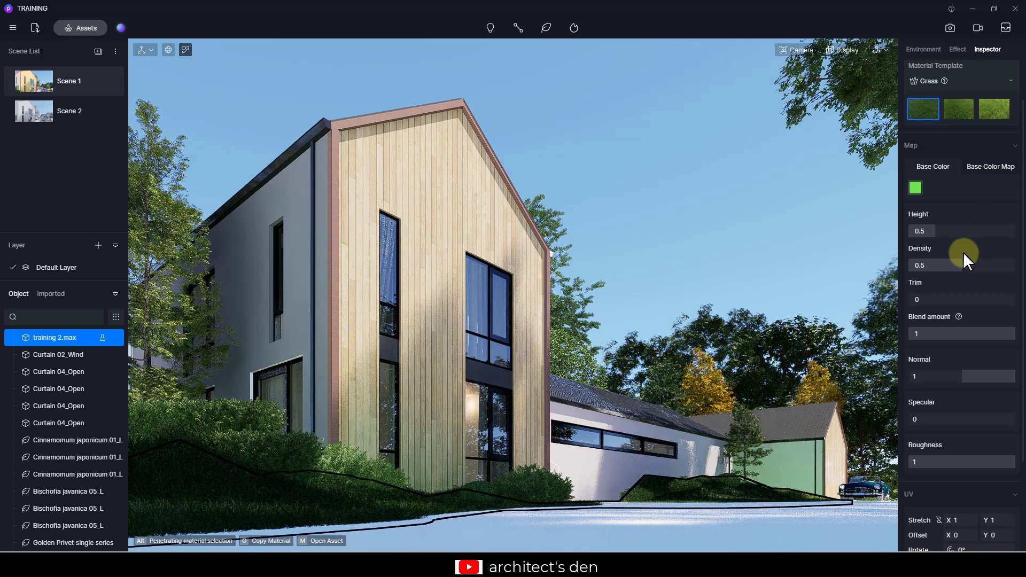
click(964, 109)
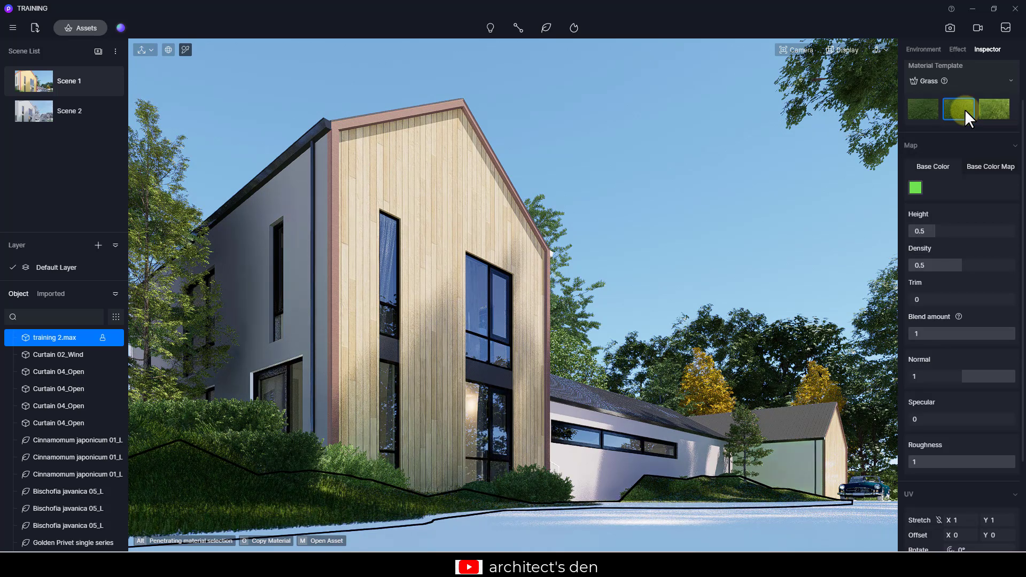
click(925, 111)
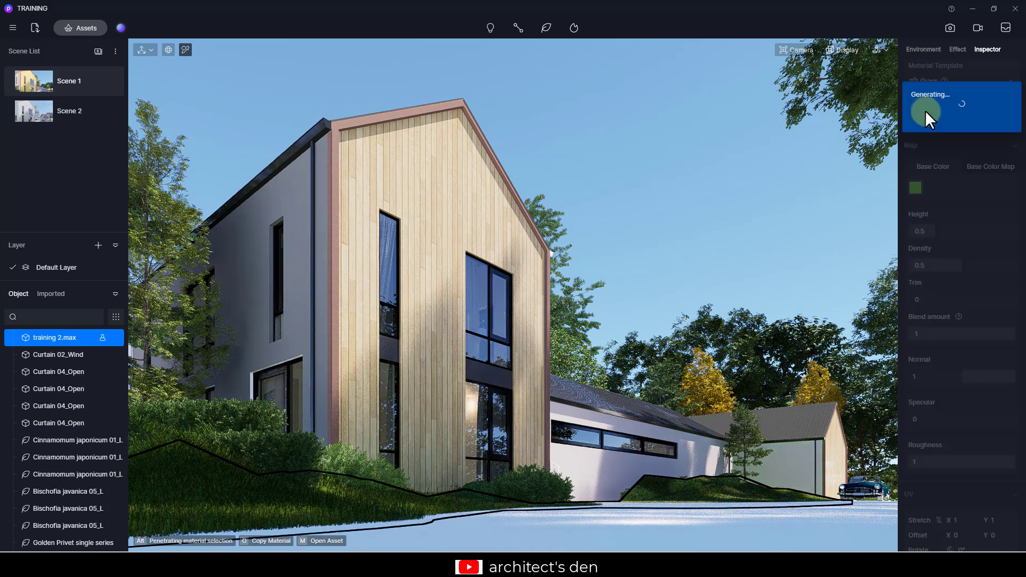
- Set the grass height to 0.07, trim to 0.47 and roughness to 0.64, and turn on Random UV
drag(929, 230, 912, 231)
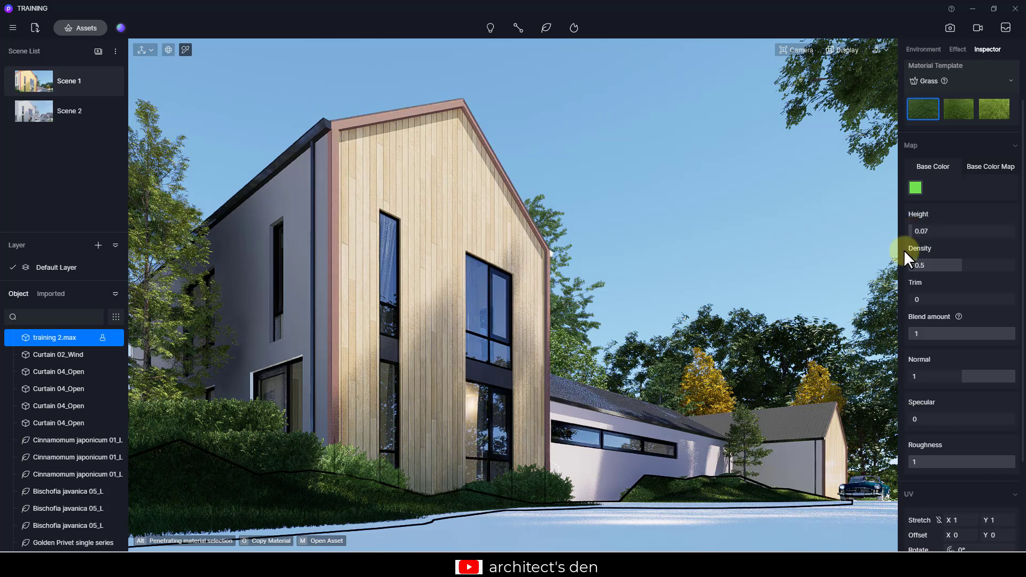
drag(920, 299, 959, 301)
scroll(955, 331, down, 1)
mouse_move(972, 399)
mouse_down()
mouse_move(997, 400)
mouse_move(977, 399)
mouse_up()
scroll(989, 421, down, 1)
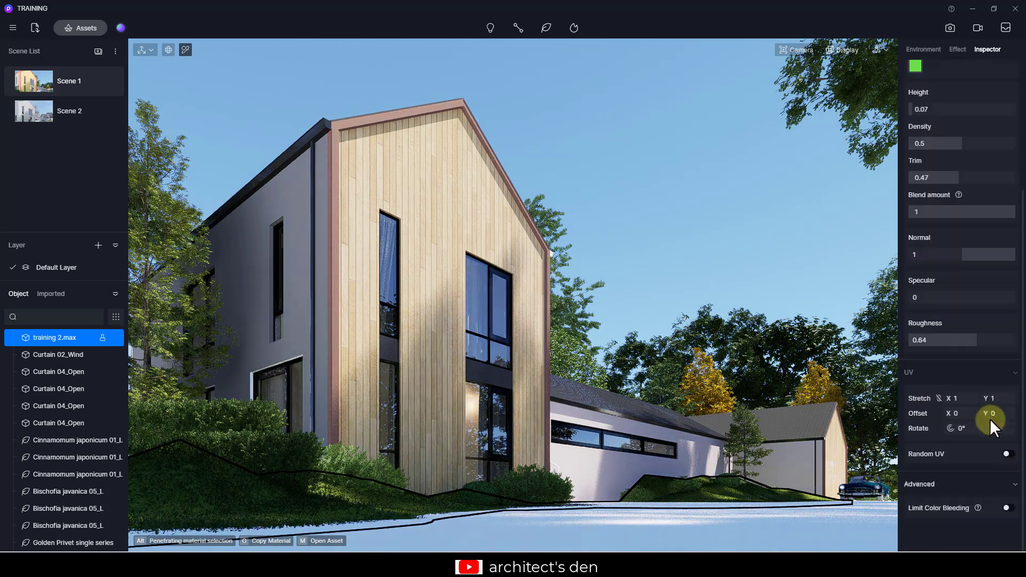
click(1008, 454)
- Choose the second grass preset and adjust its base color map to brightness -27 and B 5
scroll(964, 454, up, 3)
click(958, 163)
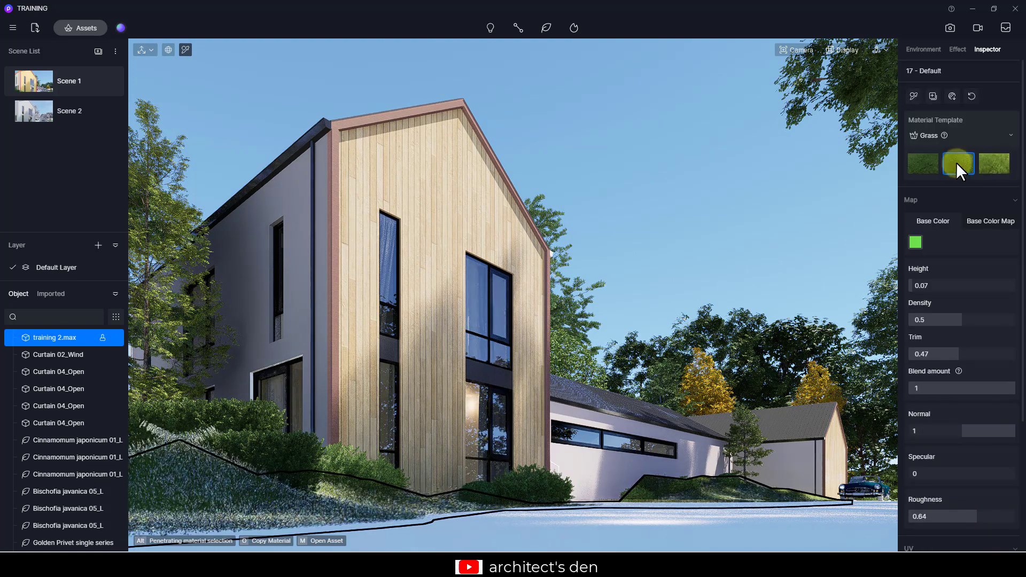
click(915, 242)
click(913, 294)
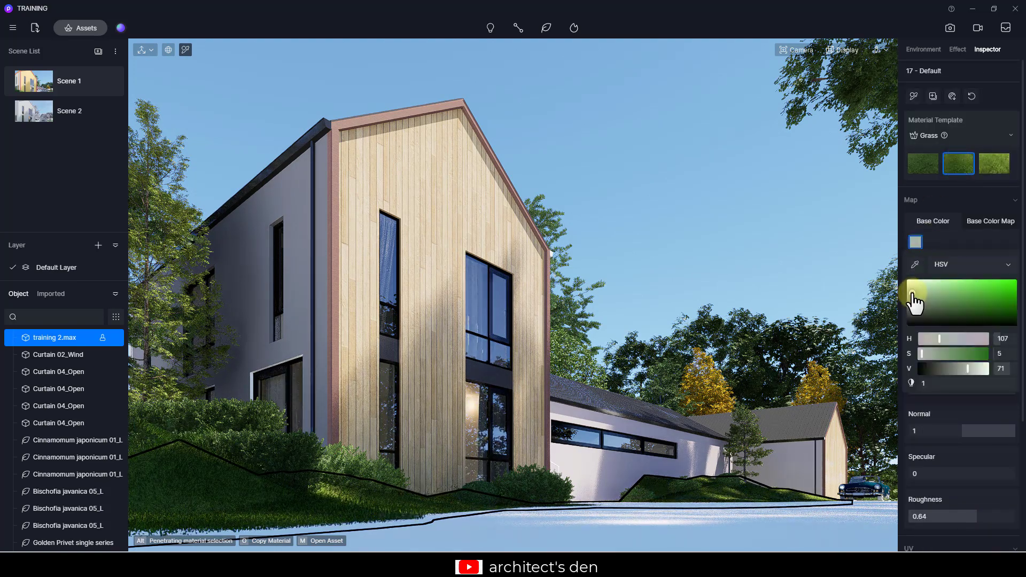
click(991, 222)
click(1010, 242)
mouse_move(968, 333)
mouse_down()
mouse_move(990, 333)
mouse_move(909, 333)
mouse_move(954, 335)
mouse_up()
drag(957, 383, 982, 382)
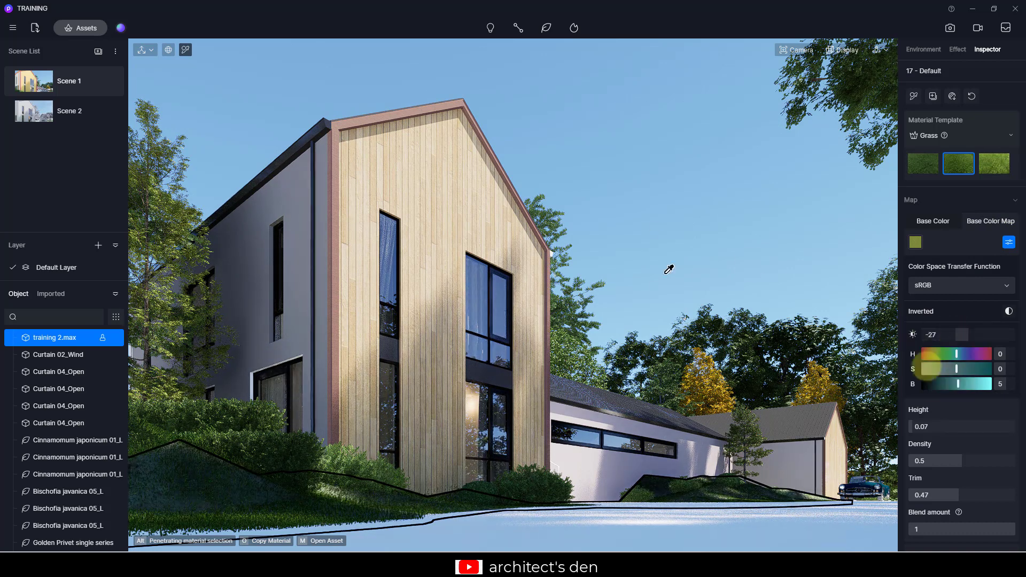
click(688, 248)
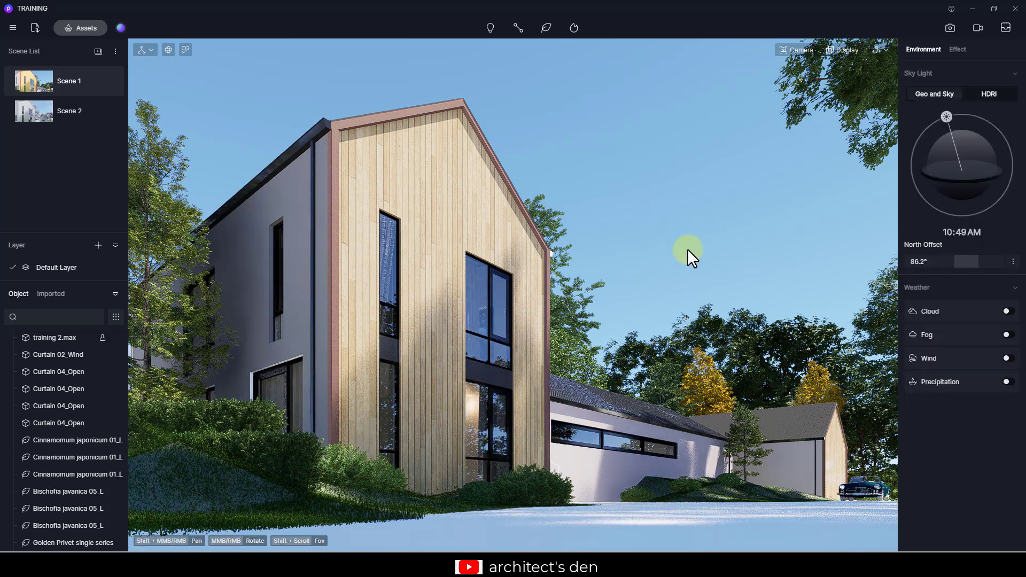
- Apply the Gravel Ground material from the asset library to the driveway in front of the house
key(i)
click(195, 473)
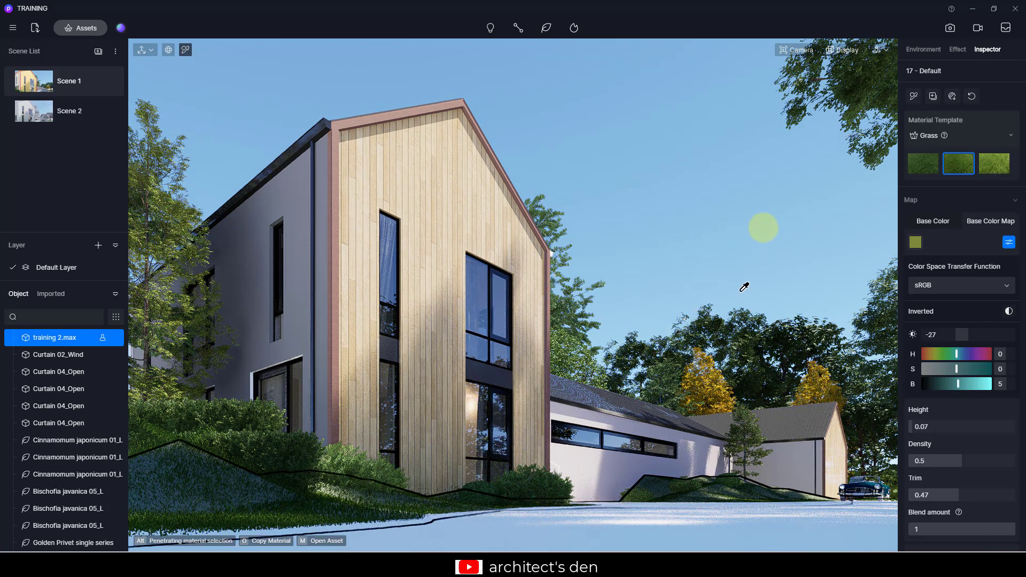
key(Escape)
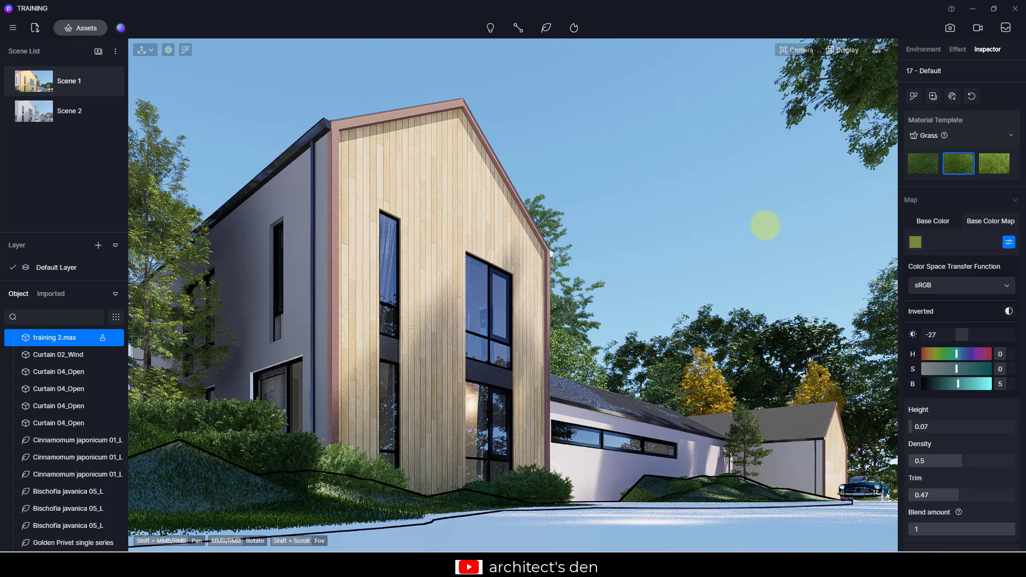
click(765, 224)
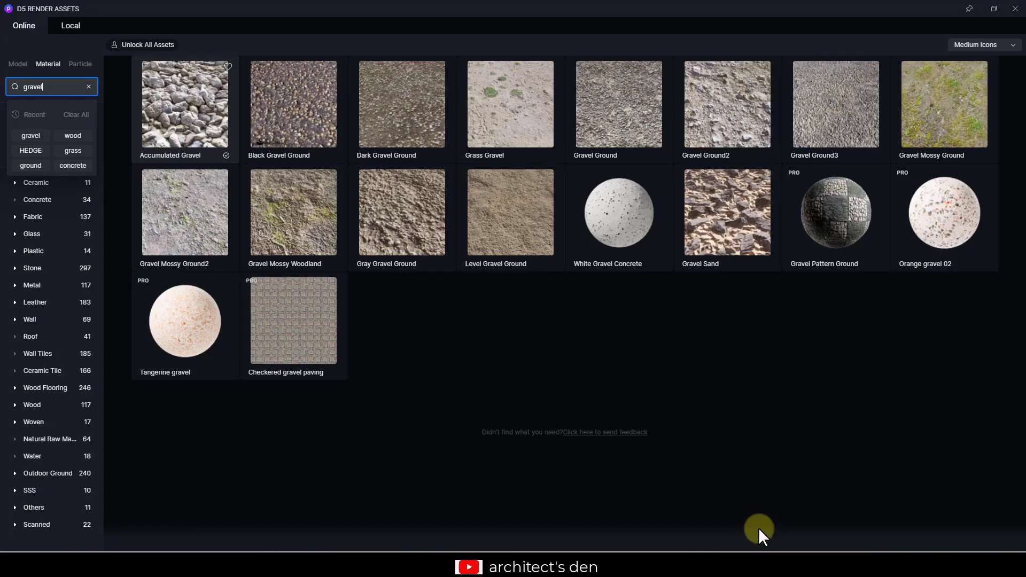
click(609, 114)
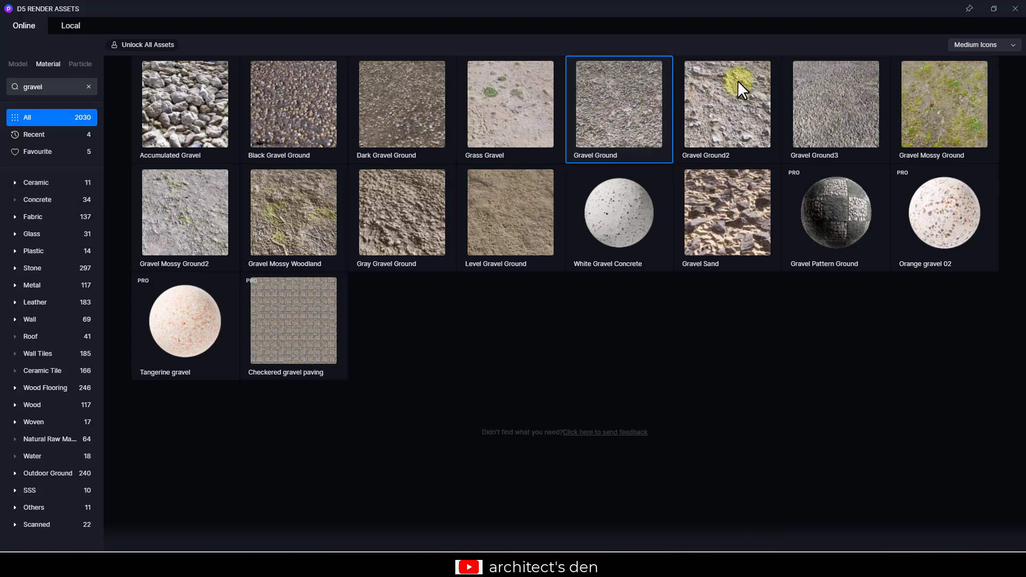
click(1003, 12)
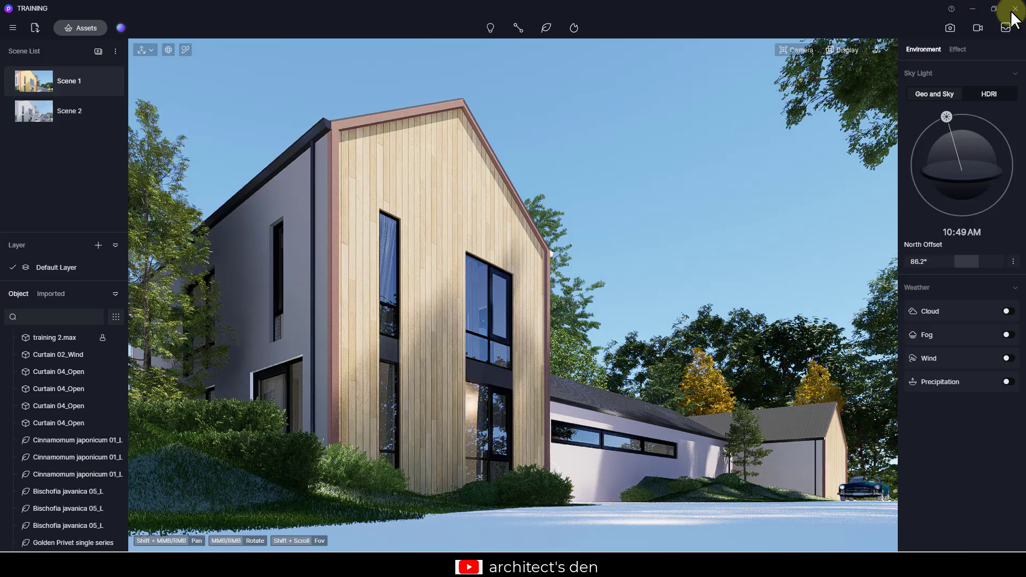
click(662, 508)
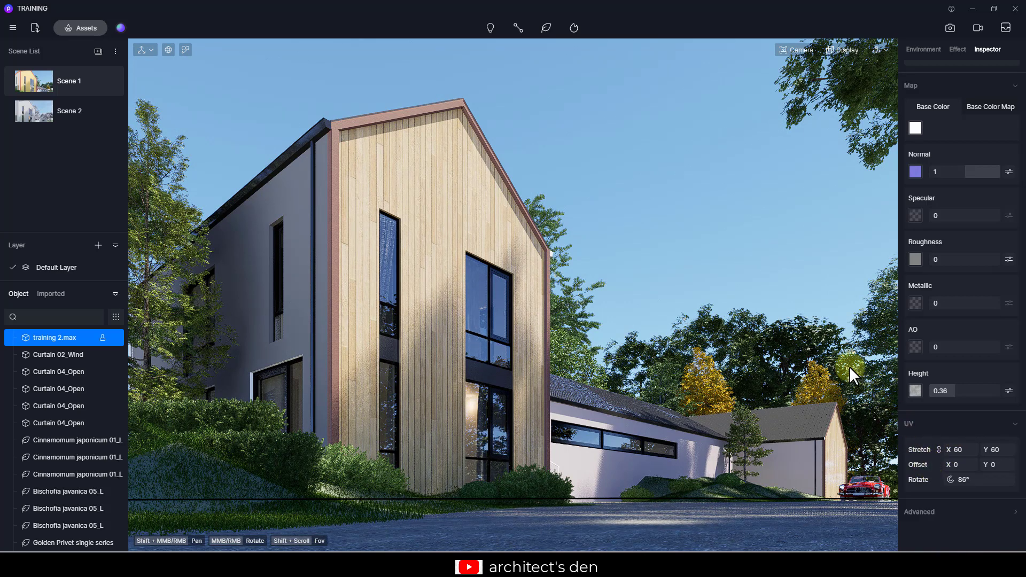
click(771, 268)
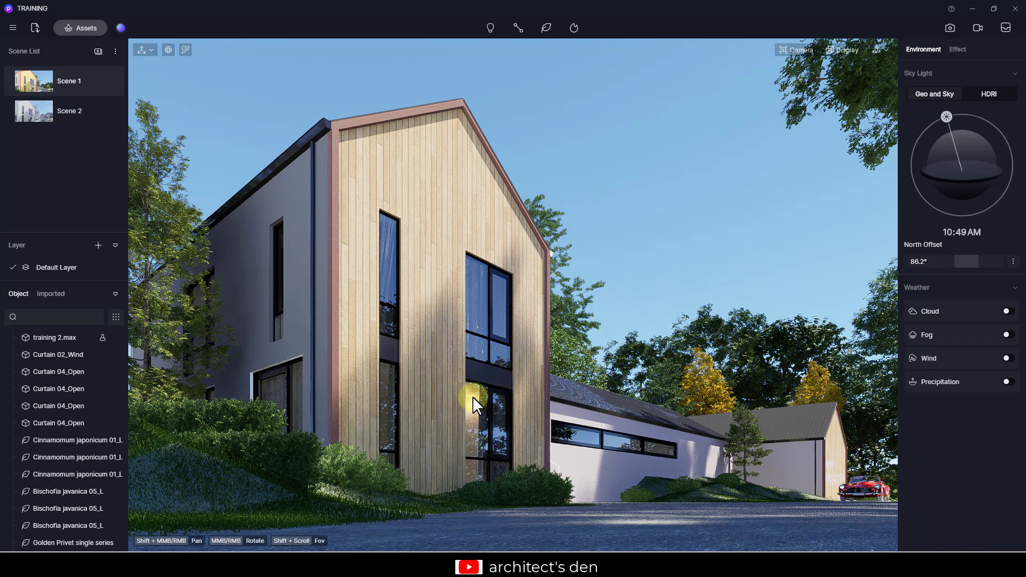
- Pick the lawn material and switch its material template back to Custom
key(i)
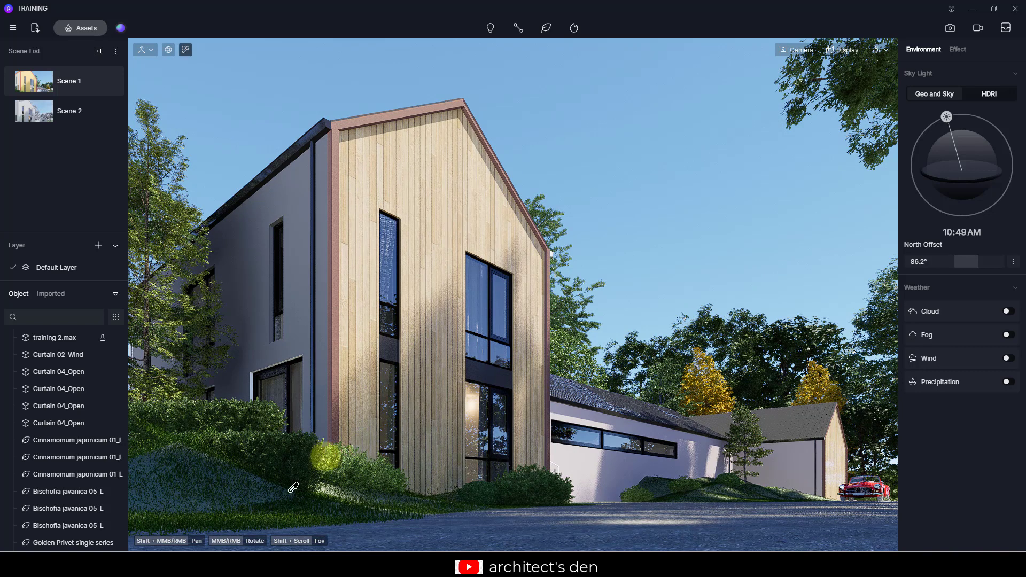
click(249, 483)
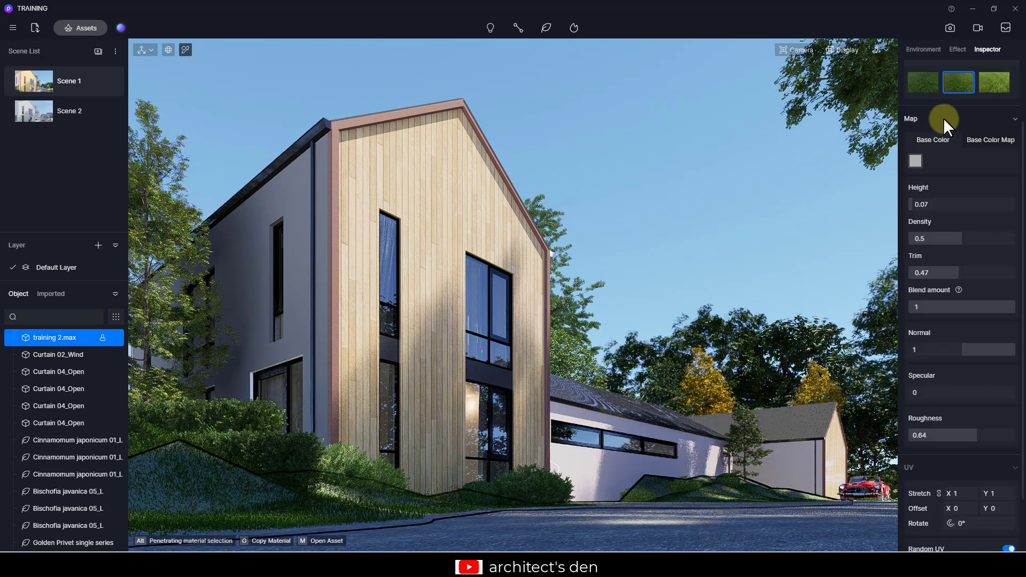
scroll(944, 117, up, 5)
click(943, 136)
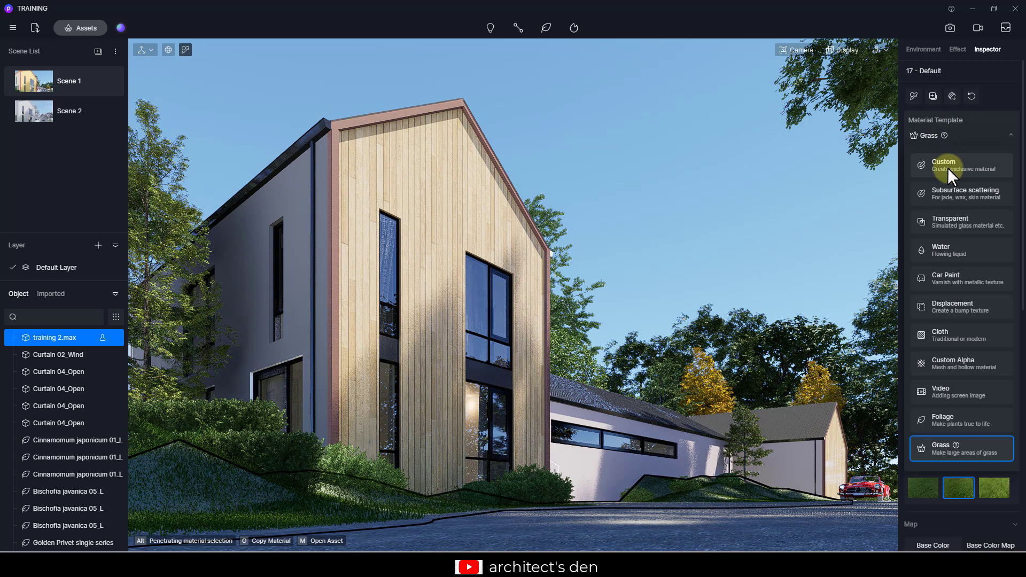
click(948, 168)
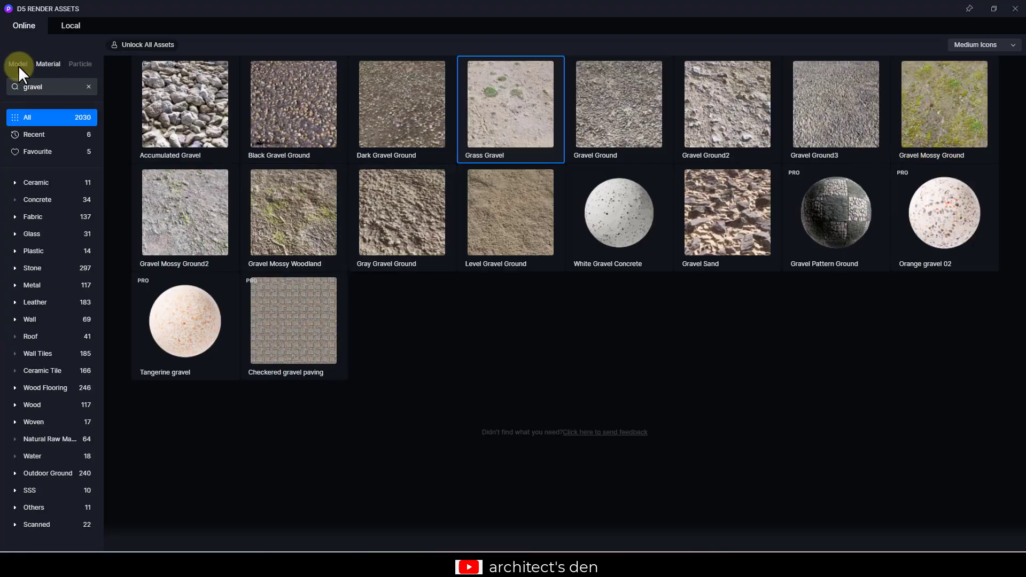
- Search the model library for grass
click(18, 64)
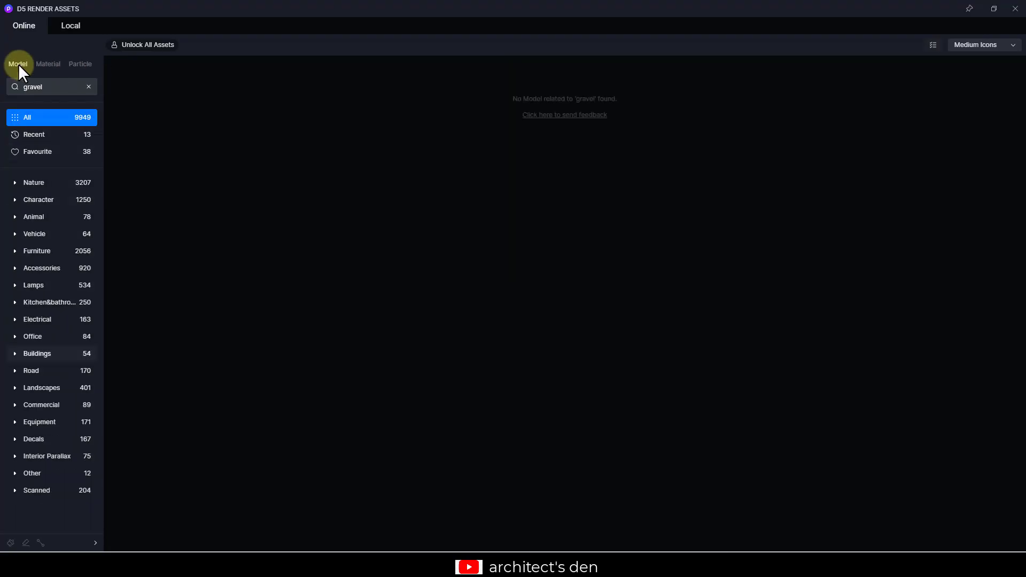
click(85, 87)
click(46, 86)
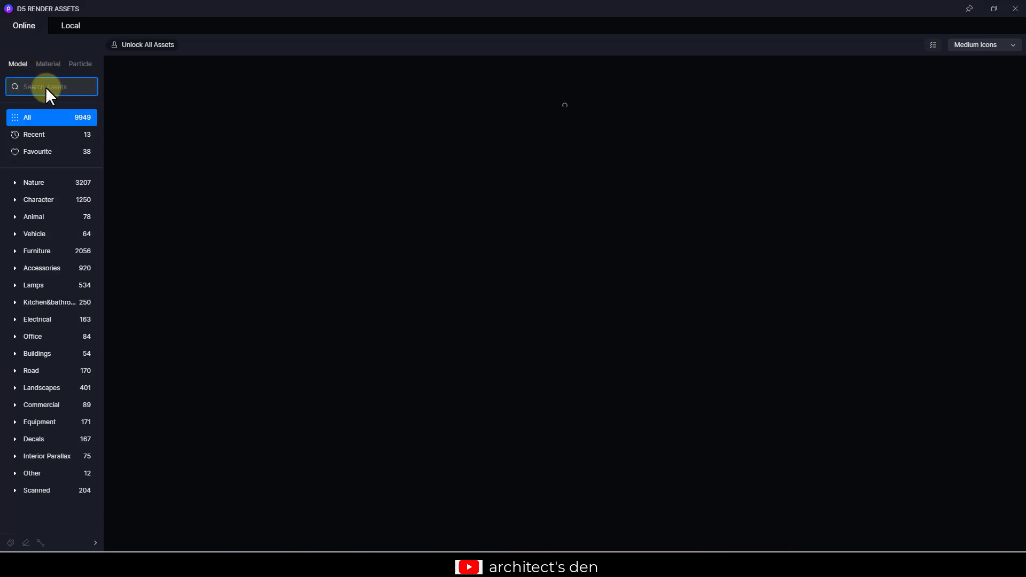
text(grass)
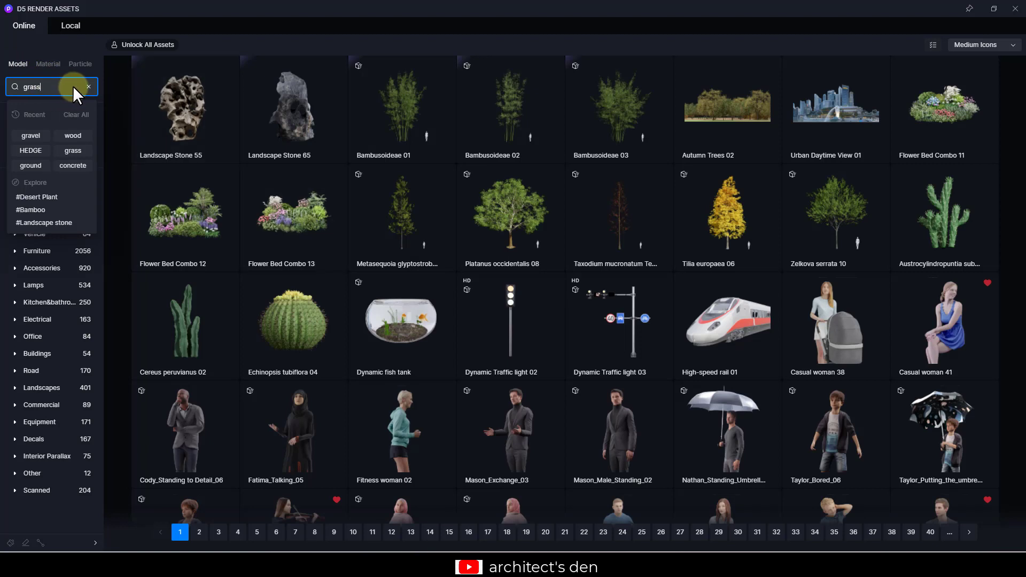
key(Return)
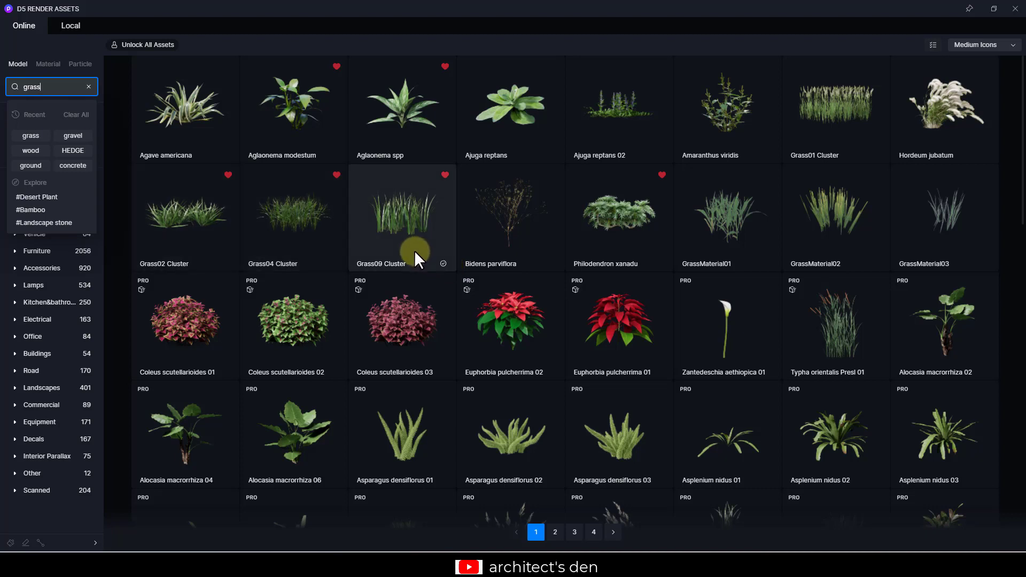
- Brush-paint Grass04 Cluster grass with an enlarged radius along the lawn edges in front of the house and driveway
click(310, 245)
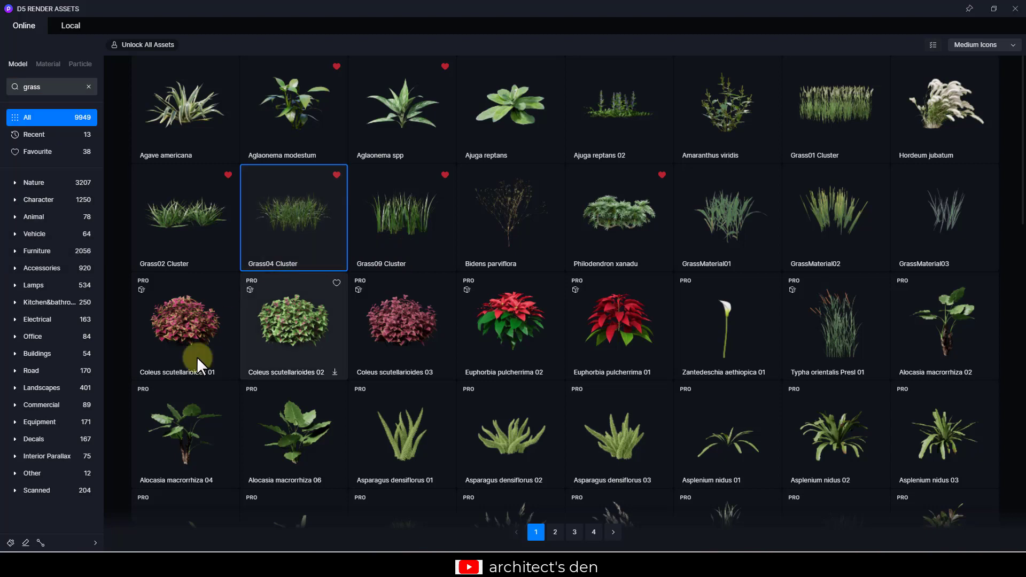
click(11, 544)
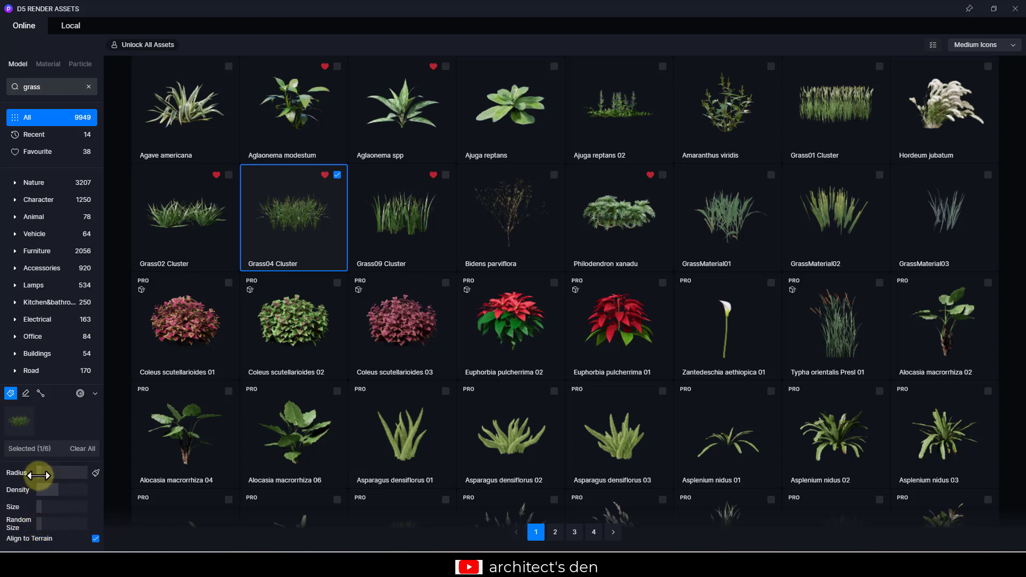
drag(39, 475, 52, 474)
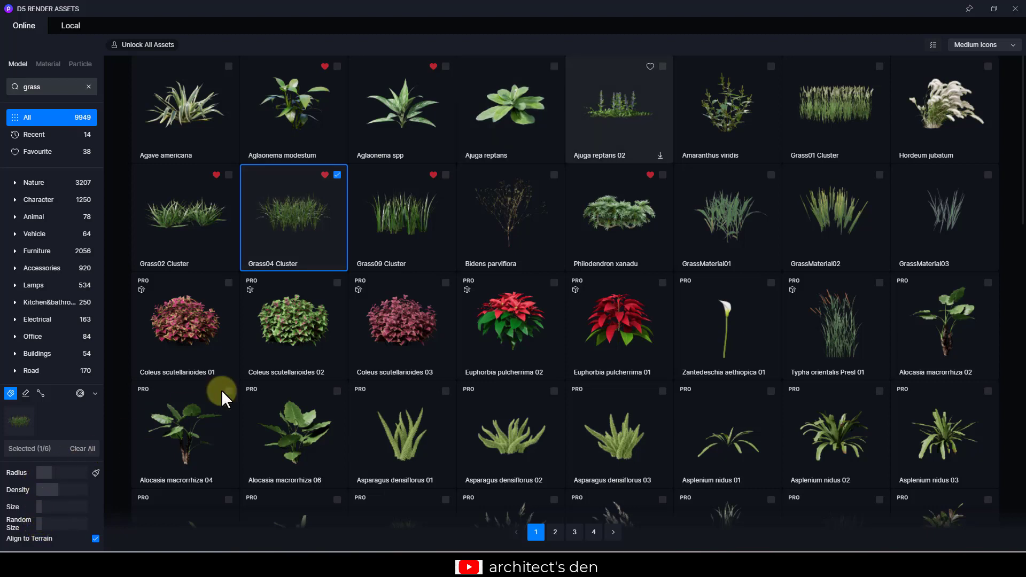
click(994, 9)
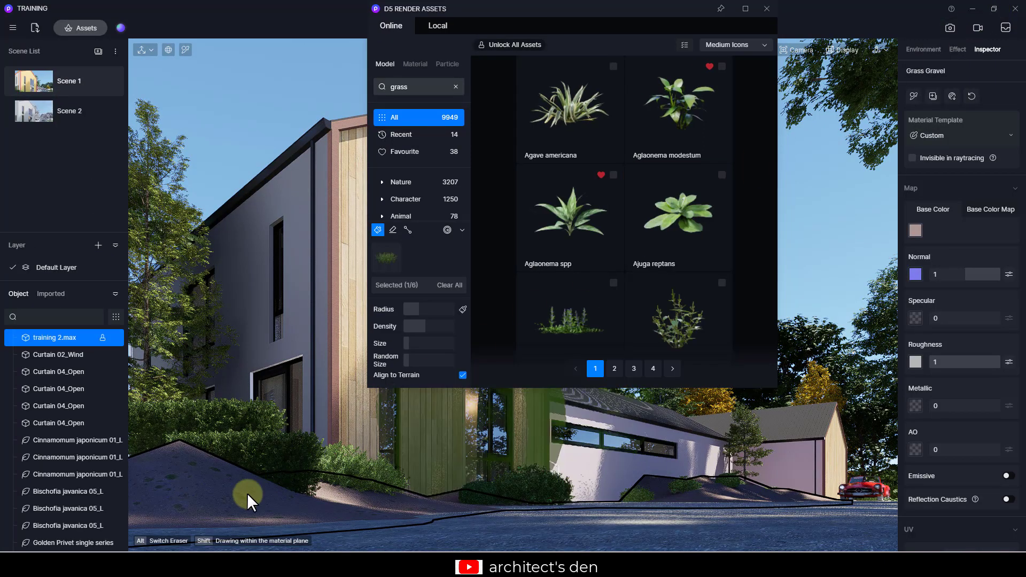
drag(247, 493, 238, 499)
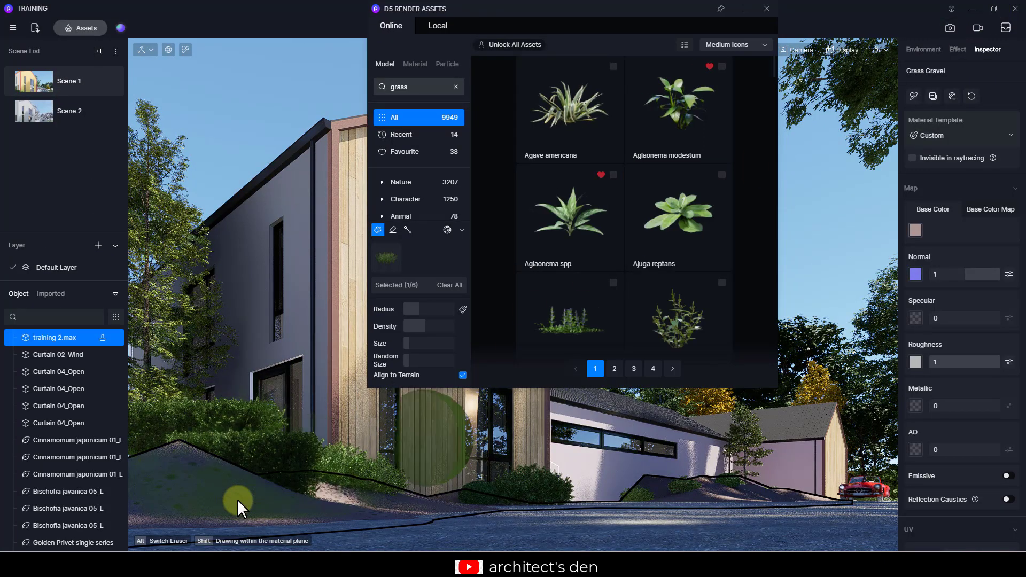
drag(414, 311, 408, 310)
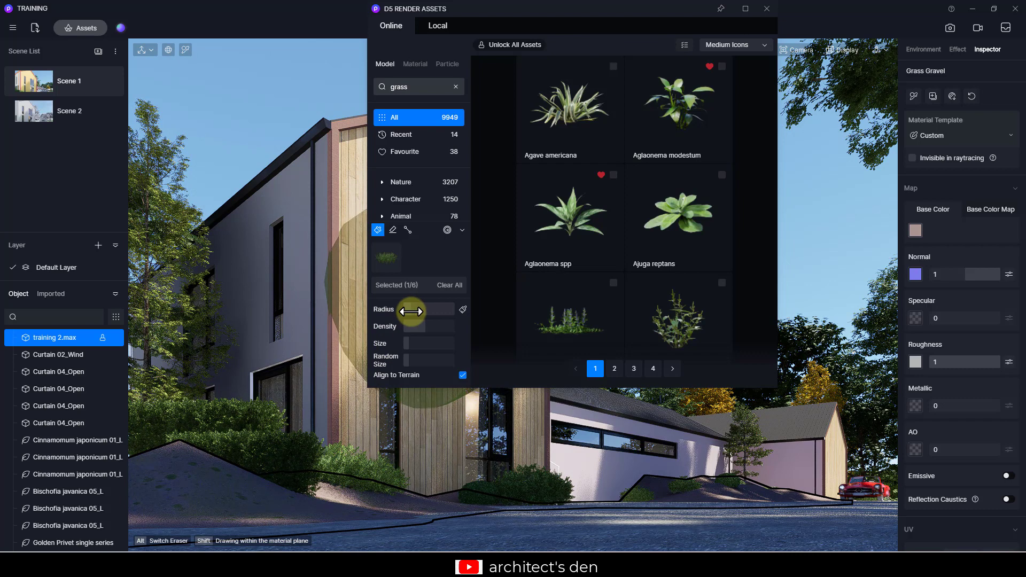
mouse_move(204, 501)
mouse_down()
mouse_move(242, 497)
mouse_move(195, 505)
mouse_move(188, 476)
mouse_up()
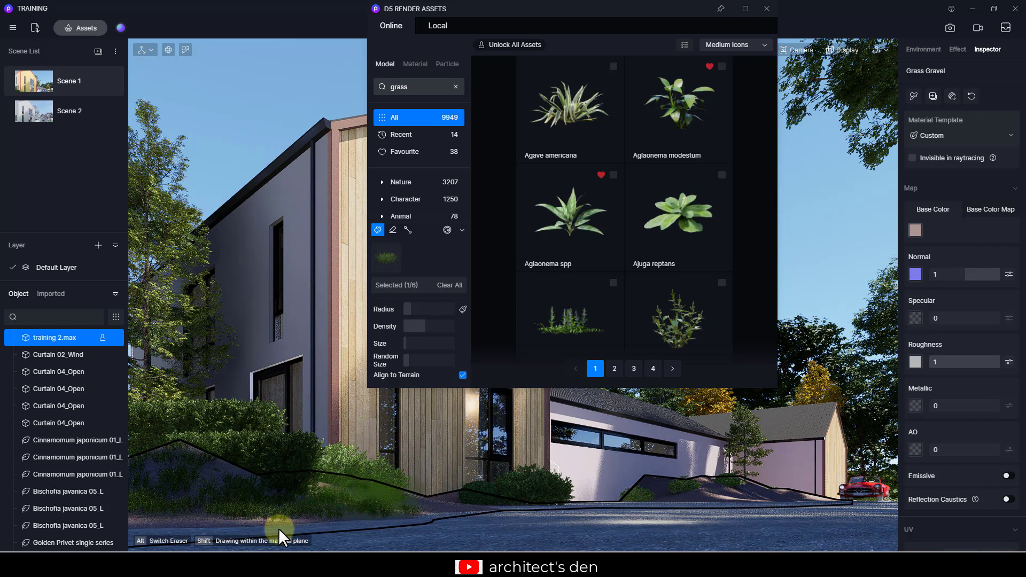
mouse_move(277, 528)
mouse_down()
mouse_move(163, 517)
mouse_move(399, 497)
mouse_move(377, 501)
mouse_move(463, 512)
mouse_move(216, 493)
mouse_move(198, 470)
mouse_move(213, 466)
mouse_move(162, 504)
mouse_up()
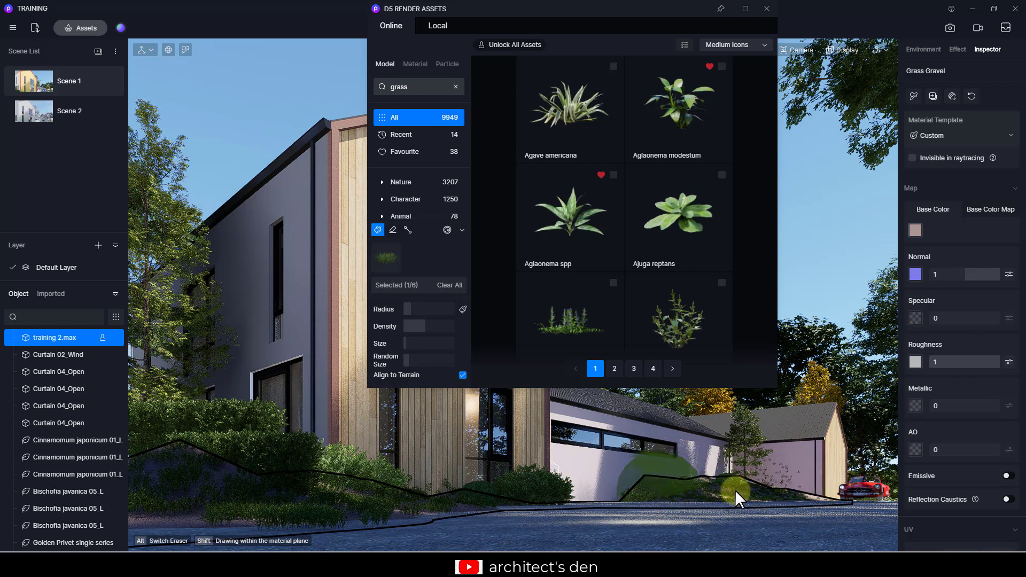
click(770, 492)
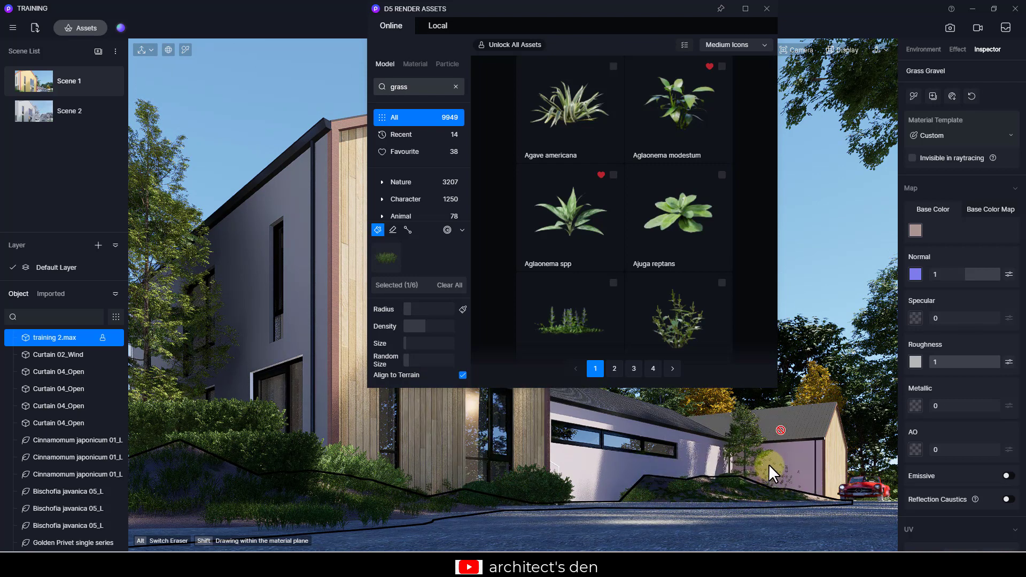
- Erase the painted grass along the front edge of the driveway with the eraser brush
click(393, 231)
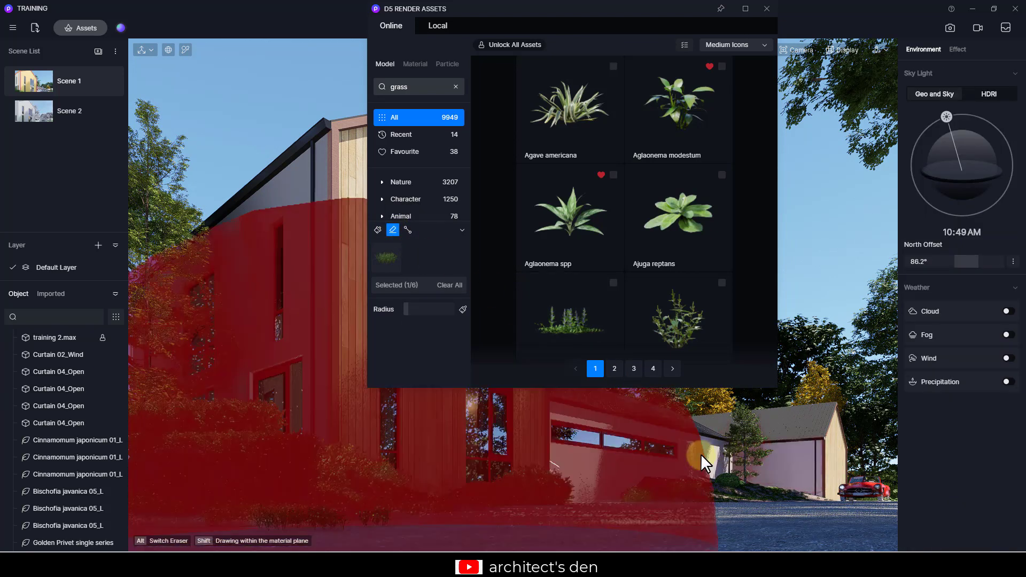
mouse_move(374, 530)
mouse_down()
mouse_move(251, 529)
mouse_move(318, 522)
mouse_up()
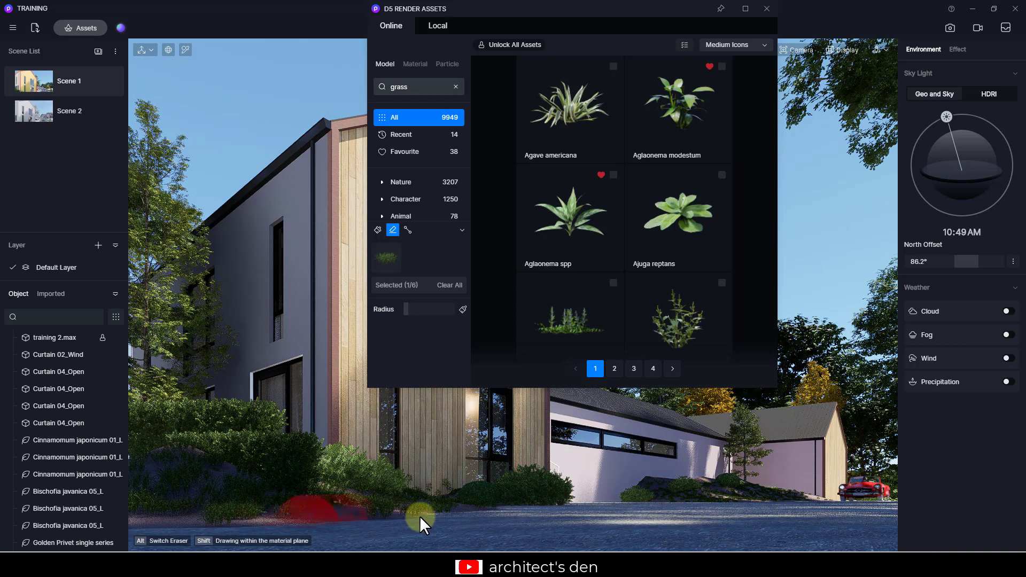
mouse_move(419, 516)
mouse_down()
mouse_move(484, 515)
mouse_move(476, 515)
mouse_move(484, 514)
mouse_move(473, 482)
mouse_up()
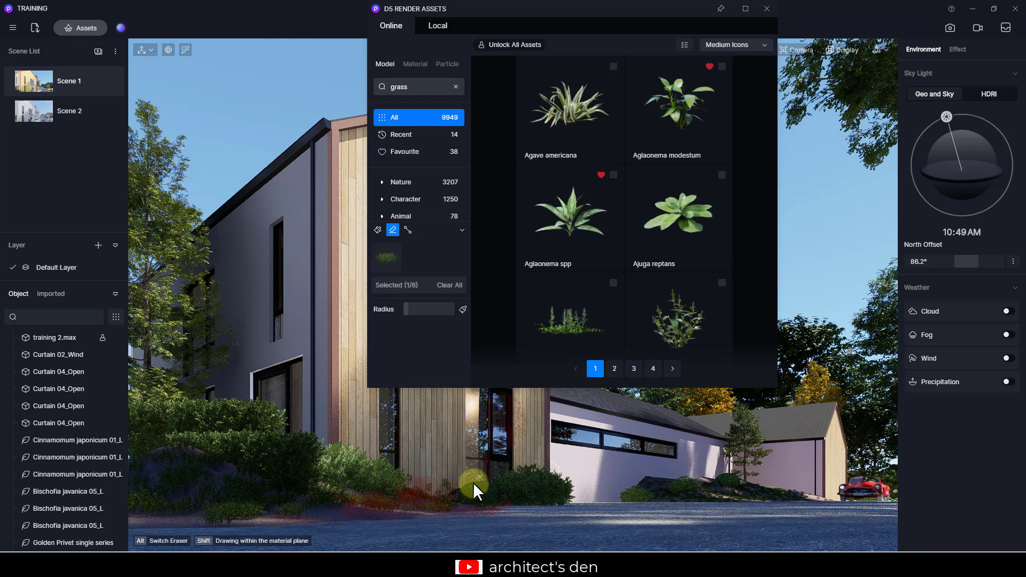
- Switch the brush asset to Hordeum jubatum and paint clumps along the front lawn and near the garage
click(379, 229)
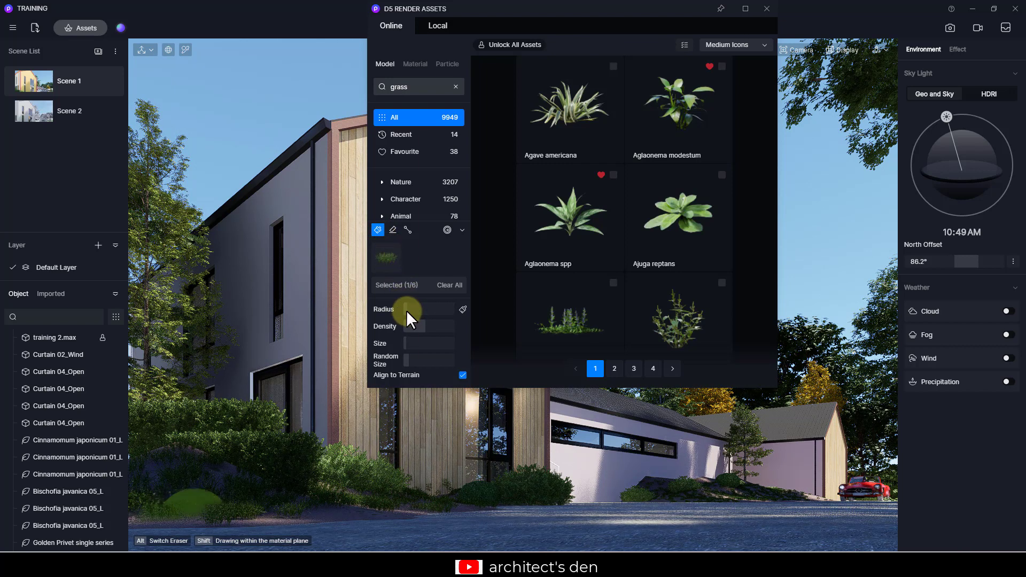
scroll(588, 155, down, 5)
click(611, 134)
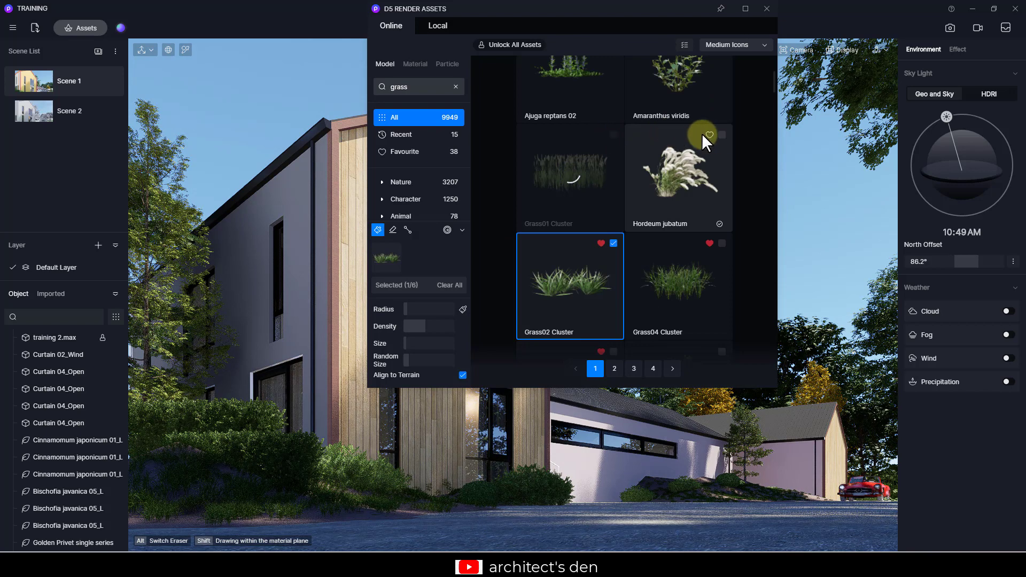
click(722, 136)
click(613, 244)
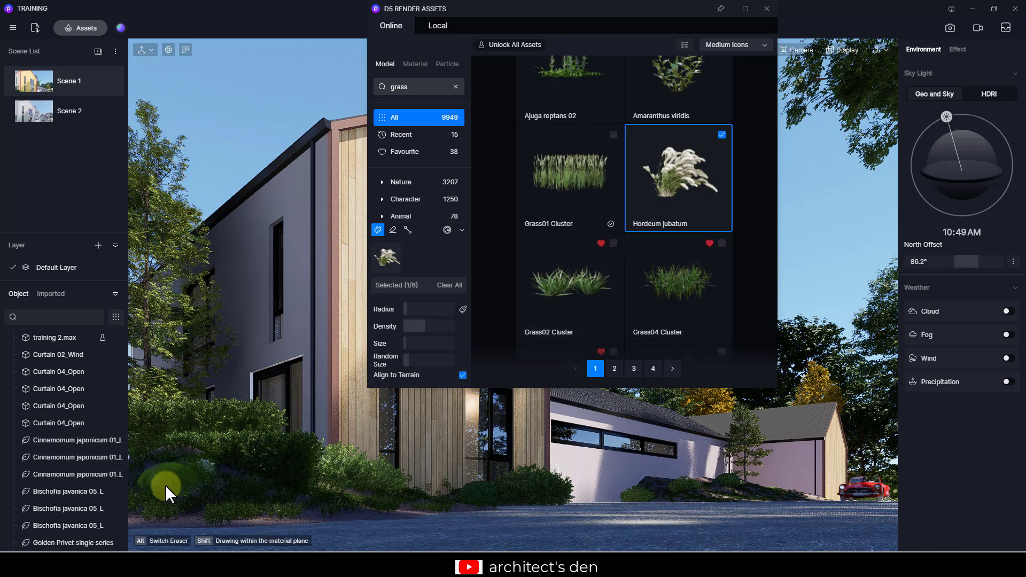
click(207, 495)
mouse_move(207, 495)
mouse_down()
mouse_move(351, 508)
mouse_move(482, 500)
mouse_move(368, 512)
mouse_up()
click(369, 512)
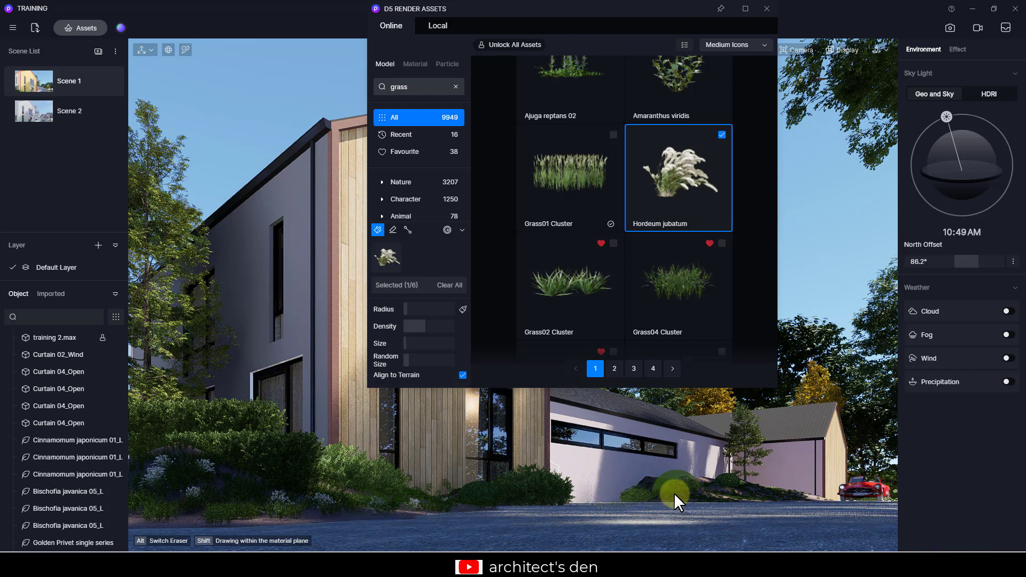
drag(656, 492, 748, 496)
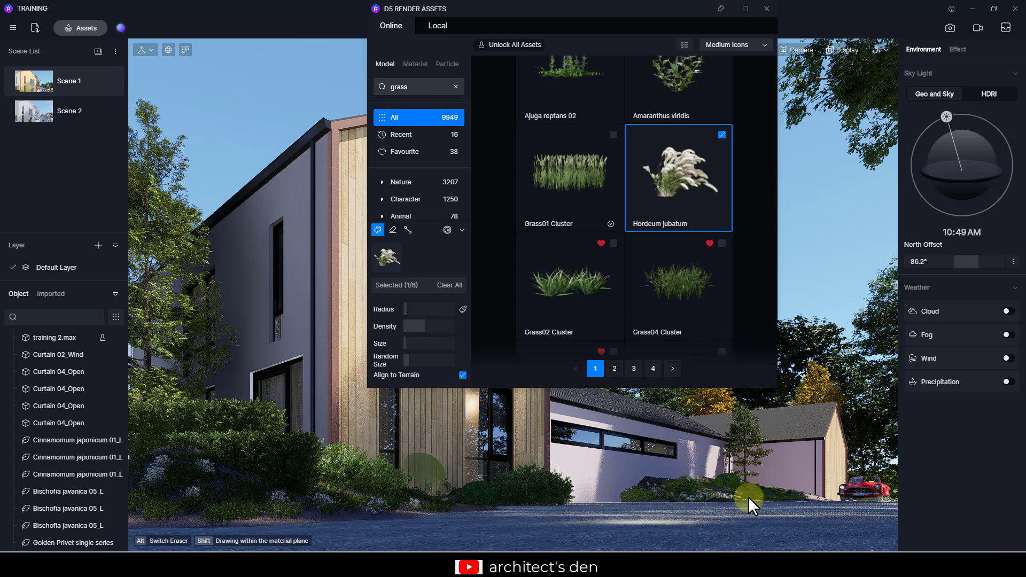
click(192, 517)
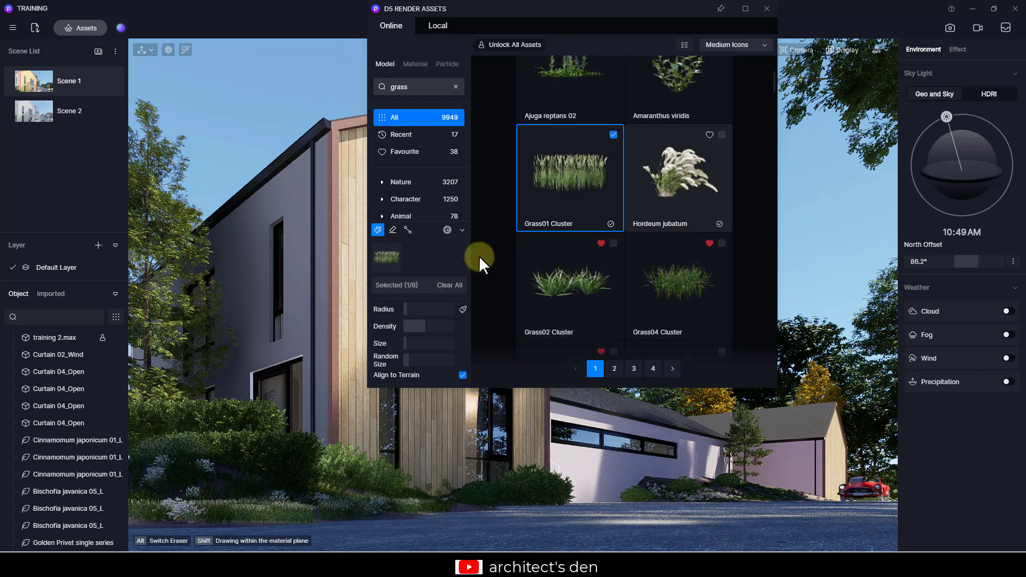
- Pick Grass02 Cluster as the only asset for the vegetation Path tool over the area behind the house
click(614, 135)
click(613, 244)
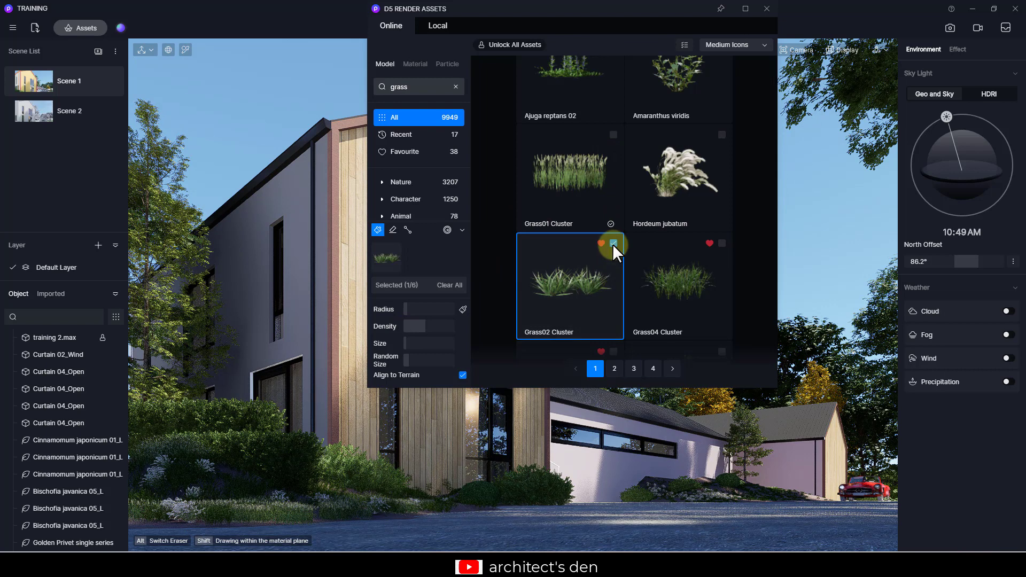
click(378, 230)
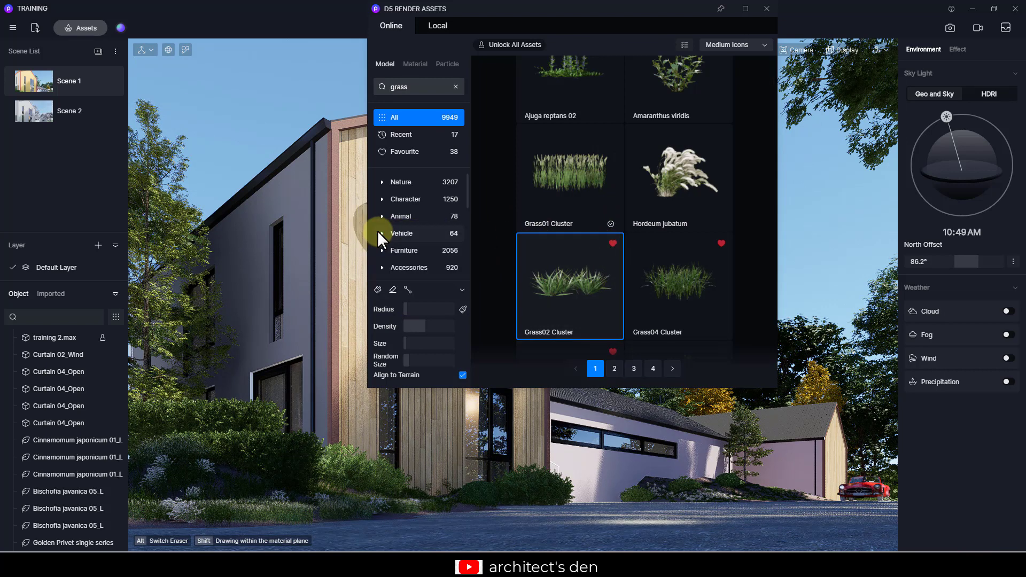
click(406, 290)
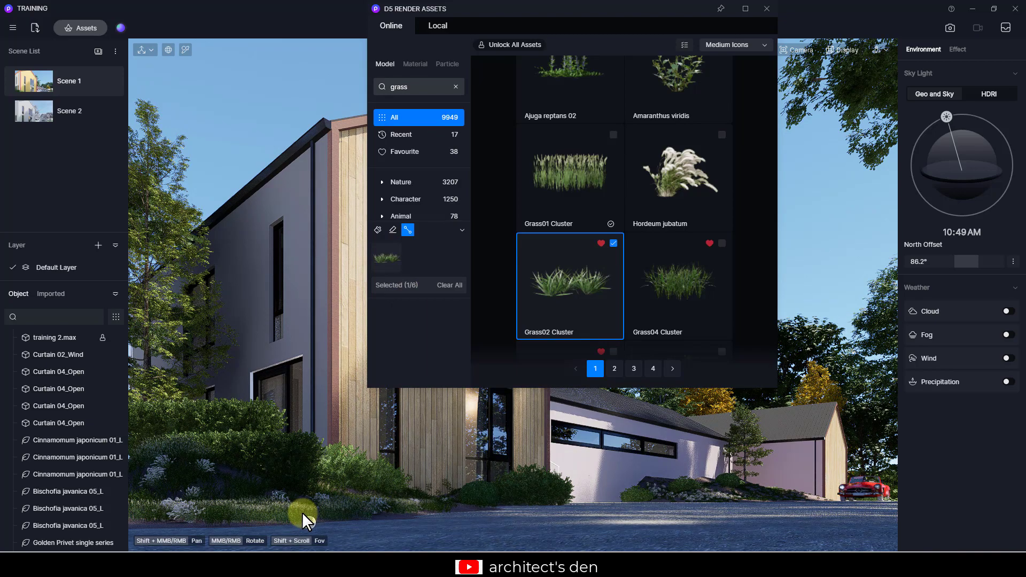
key(t)
click(767, 8)
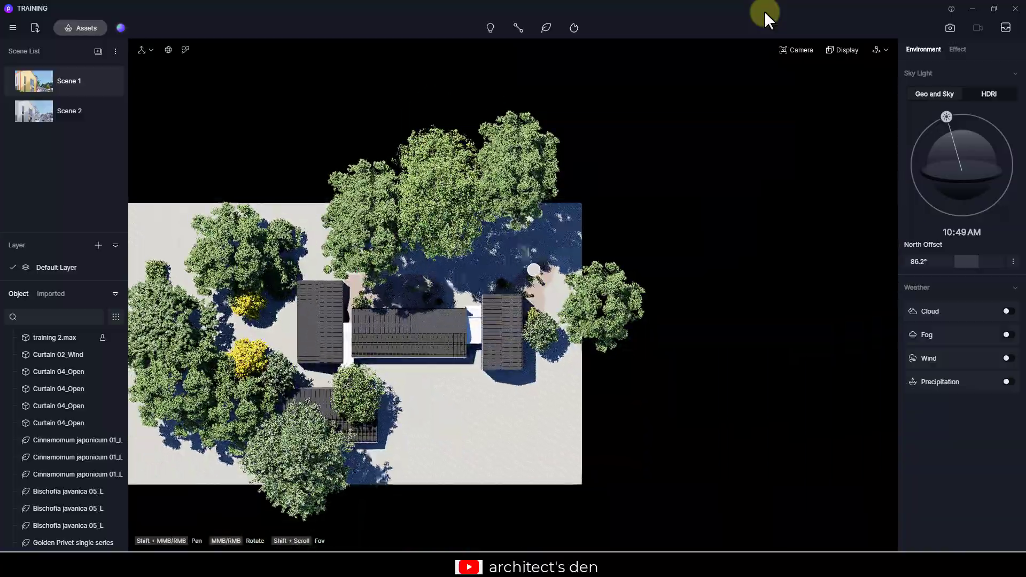
scroll(550, 264, up, 10)
scroll(656, 184, up, 4)
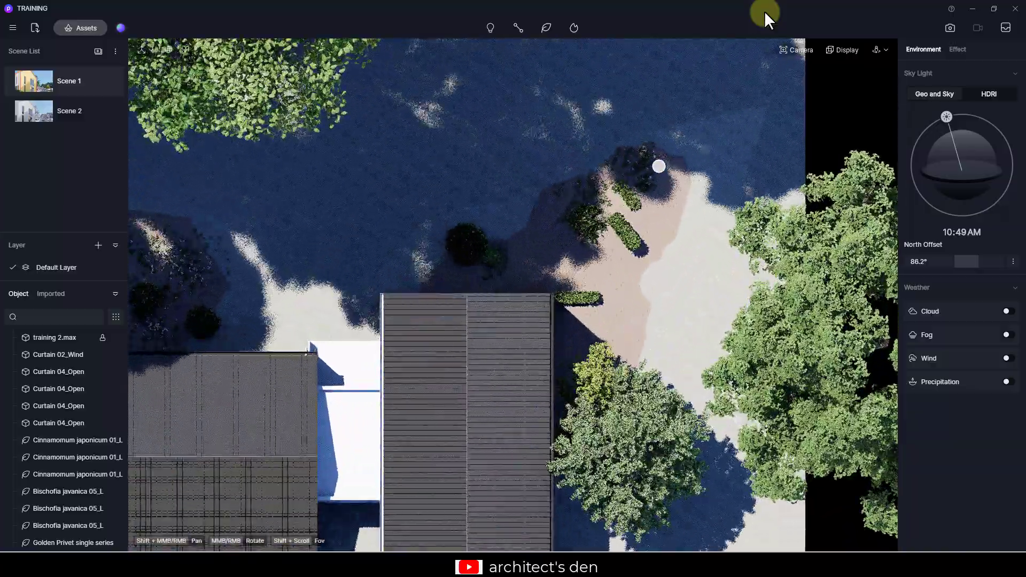
shift+middle_drag(562, 213, 429, 292)
scroll(573, 193, up, 1)
scroll(561, 187, up, 4)
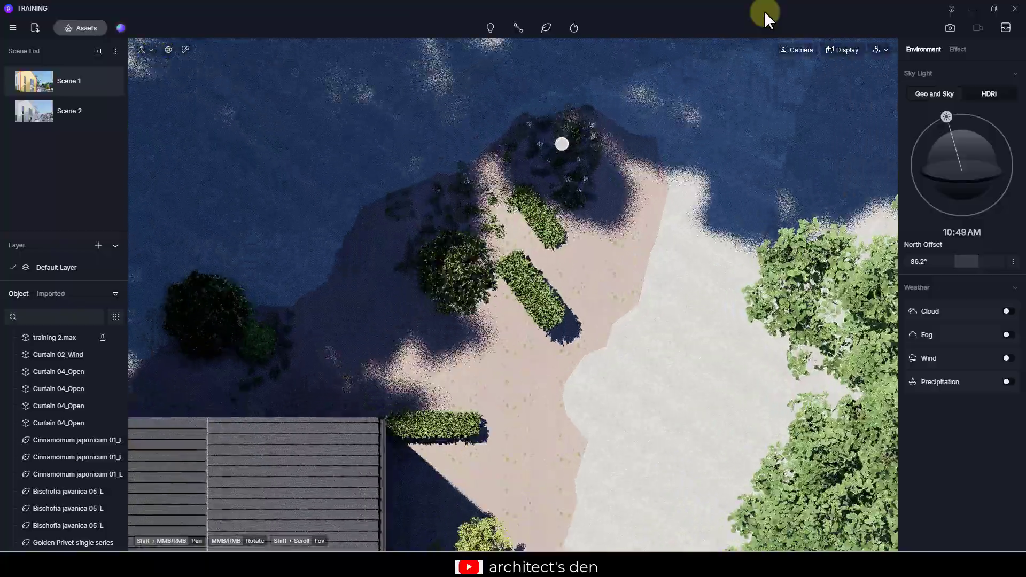
shift+middle_drag(572, 162, 555, 281)
scroll(588, 219, down, 1)
scroll(612, 159, up, 4)
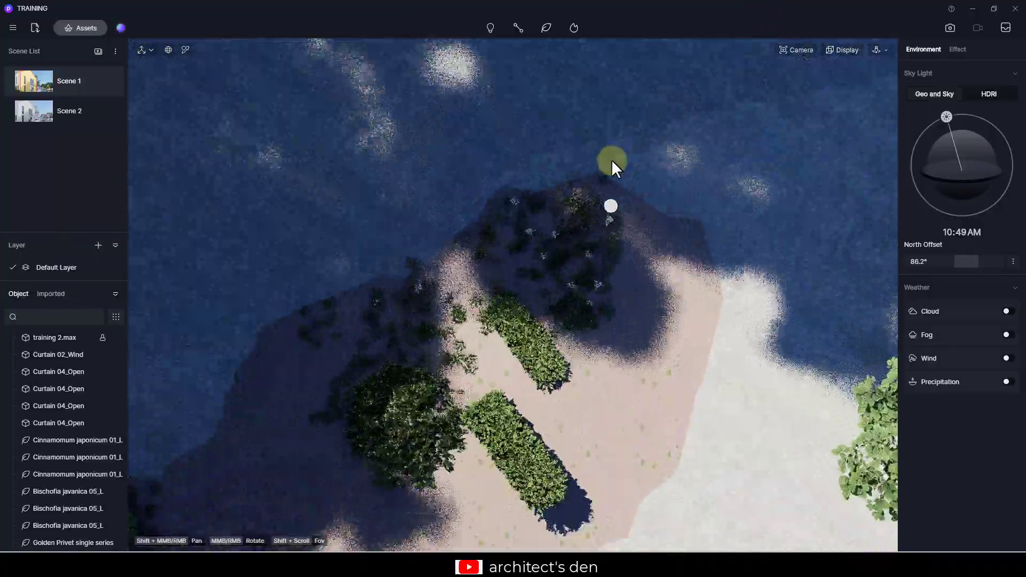
- Draw a Grass02 Cluster vegetation path along the lawn's edge behind the house, then select it to open its properties
click(611, 161)
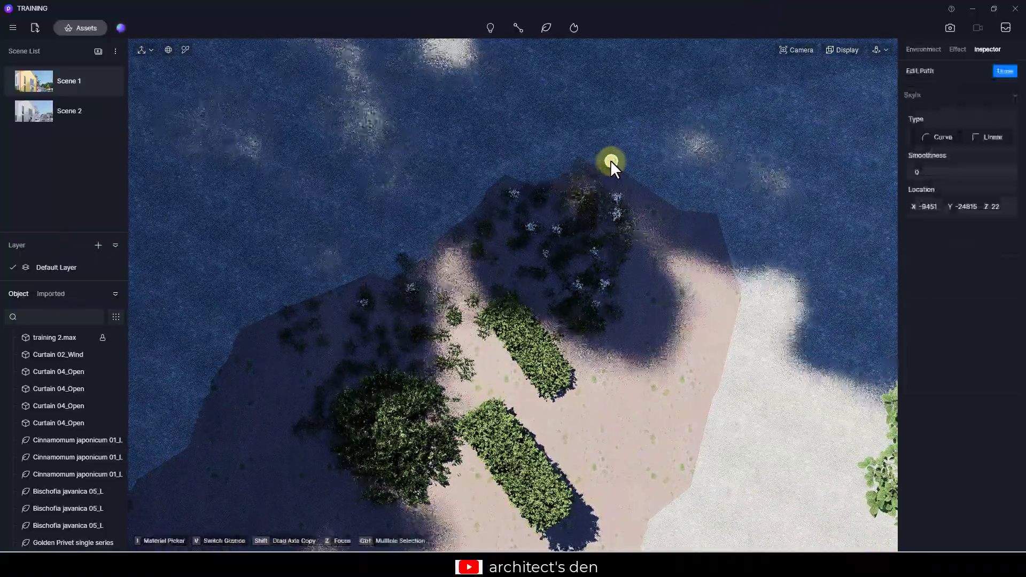
click(530, 186)
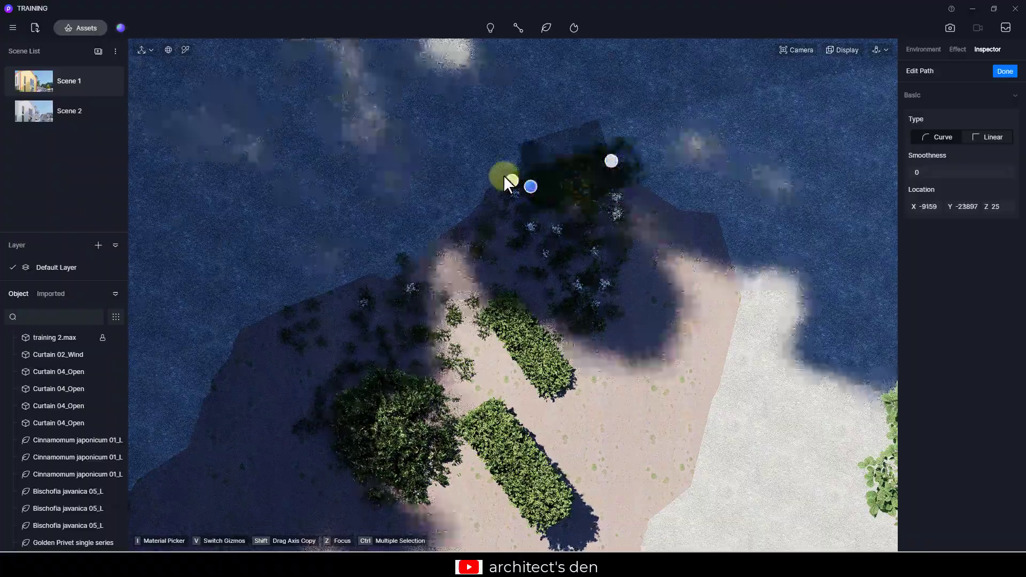
click(503, 176)
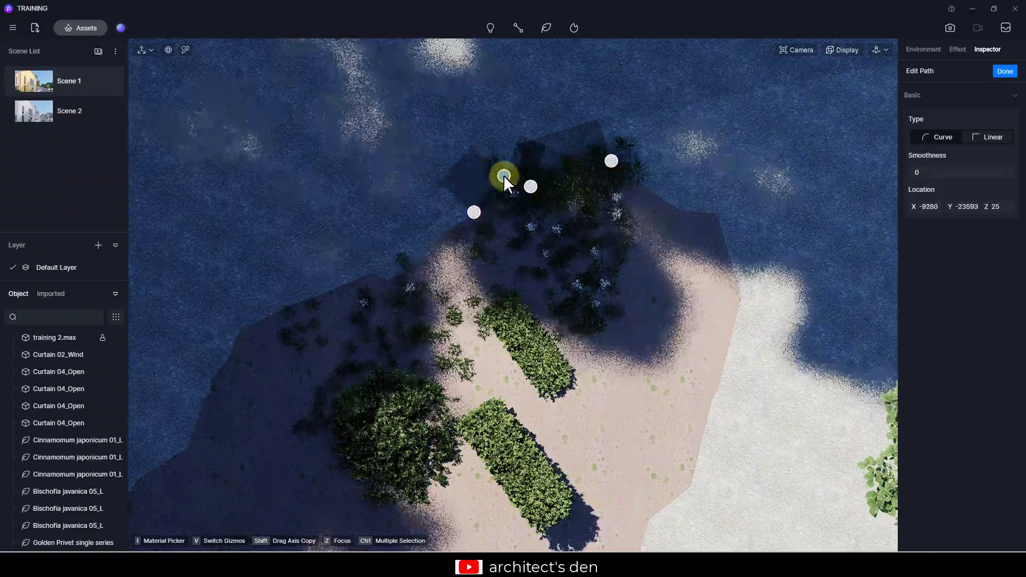
click(387, 283)
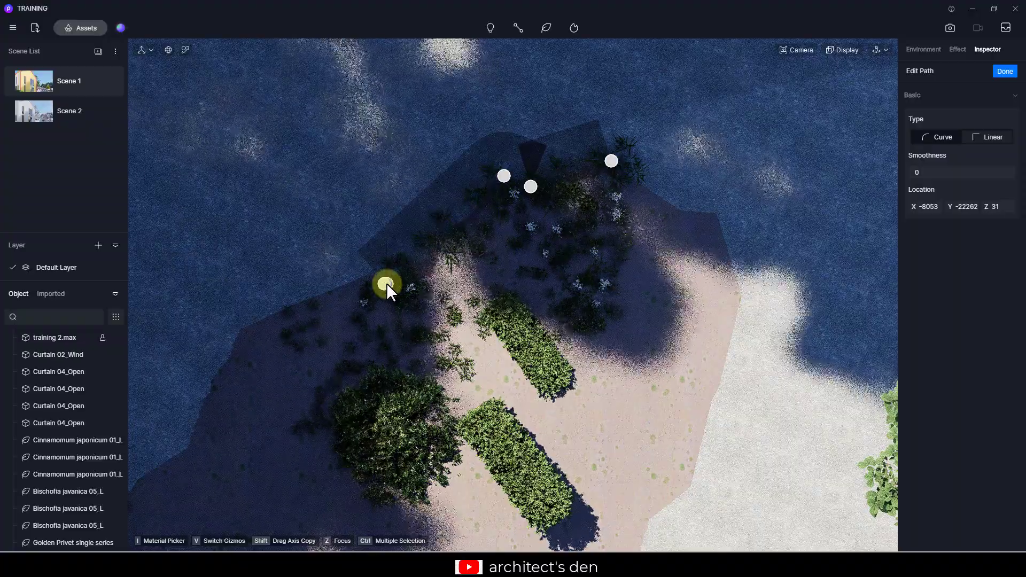
click(237, 333)
scroll(240, 335, down, 4)
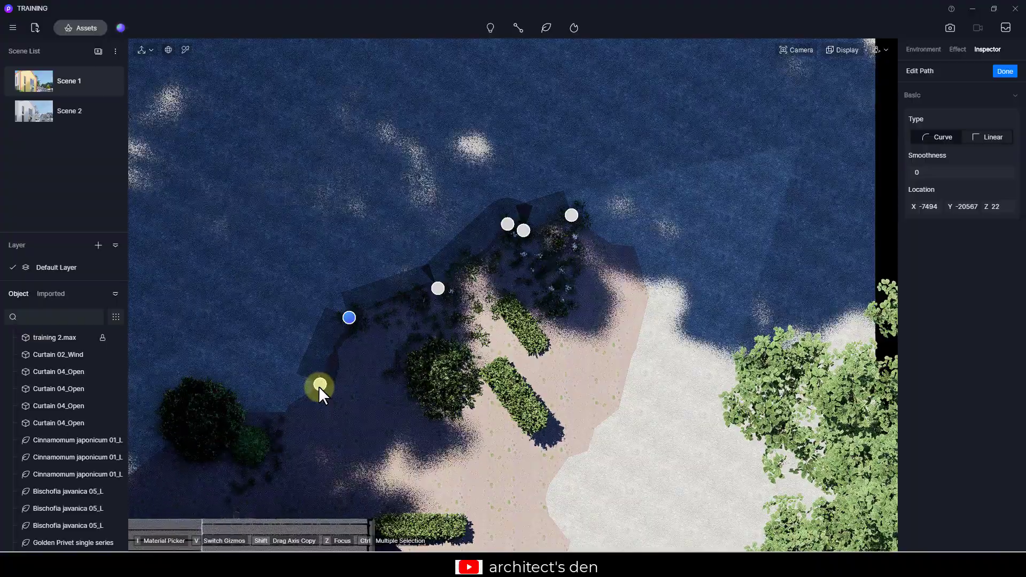
click(318, 387)
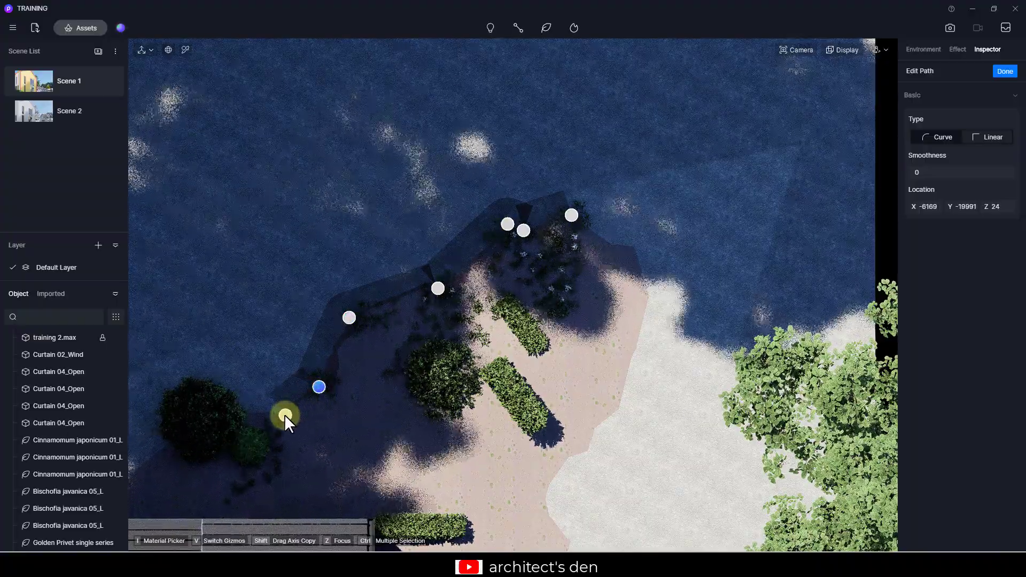
click(285, 415)
click(212, 416)
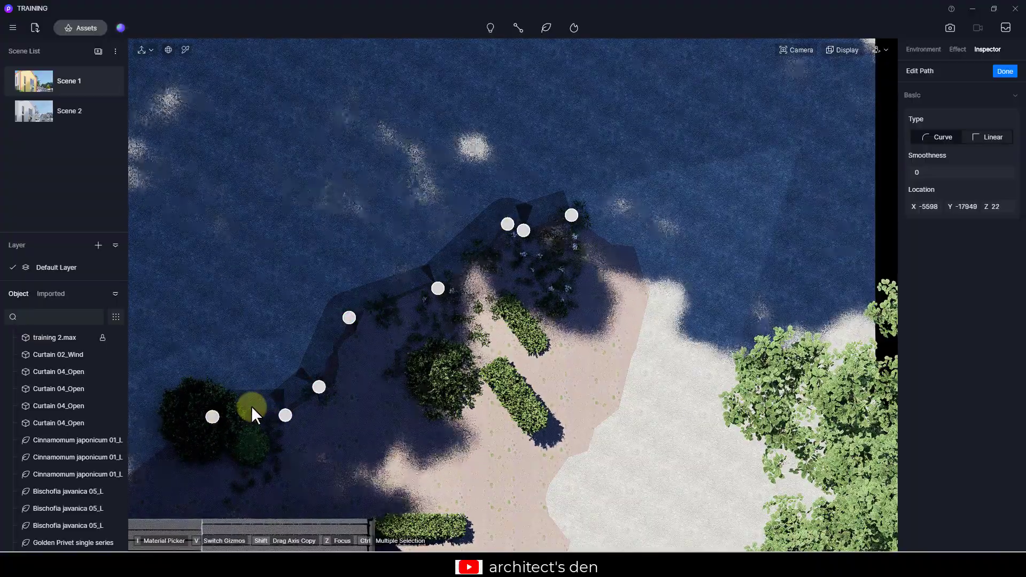
right_click(251, 406)
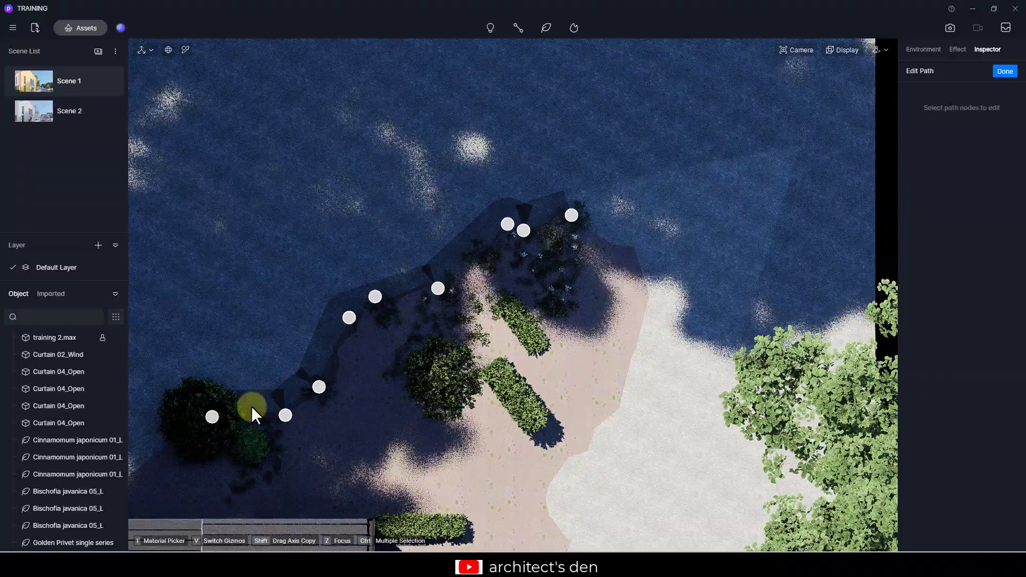
key(Escape)
key(Escape)
click(388, 290)
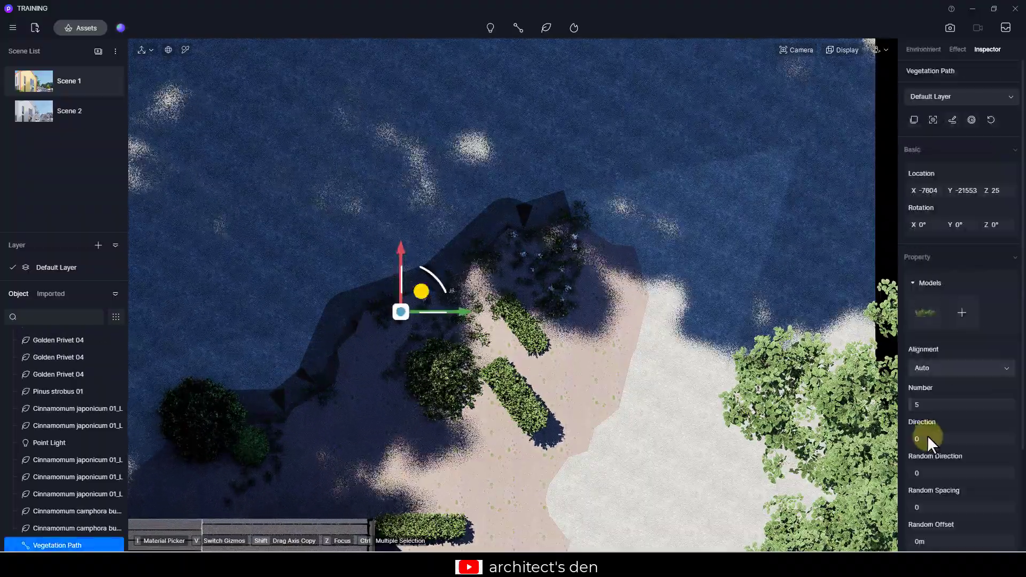
scroll(923, 431, down, 1)
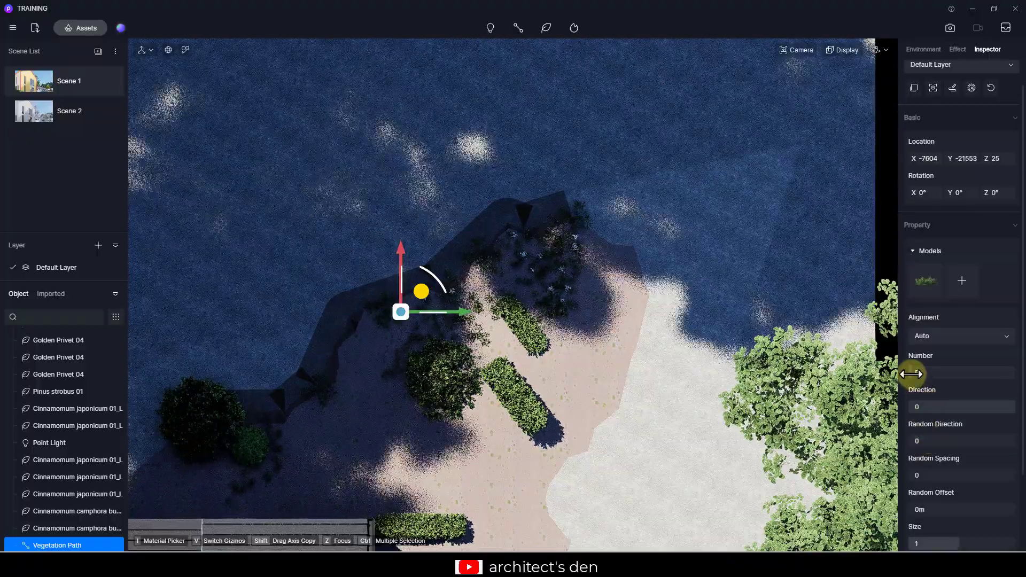
- Set the vegetation path's number to 48, size to 0.41, random direction to 0.16 and random spacing to 0.18
drag(916, 373, 957, 364)
scroll(959, 433, down, 2)
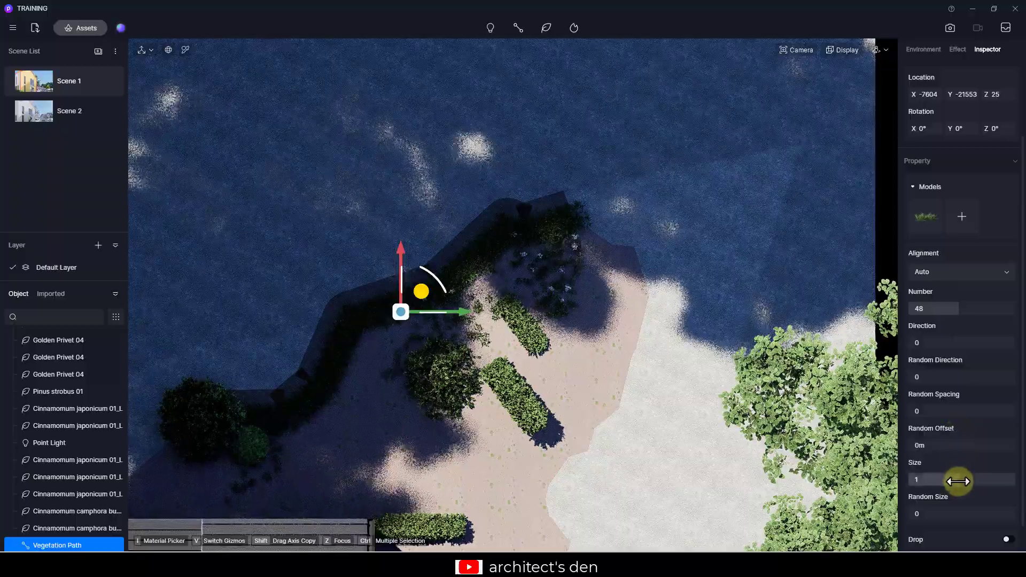
drag(958, 481, 924, 484)
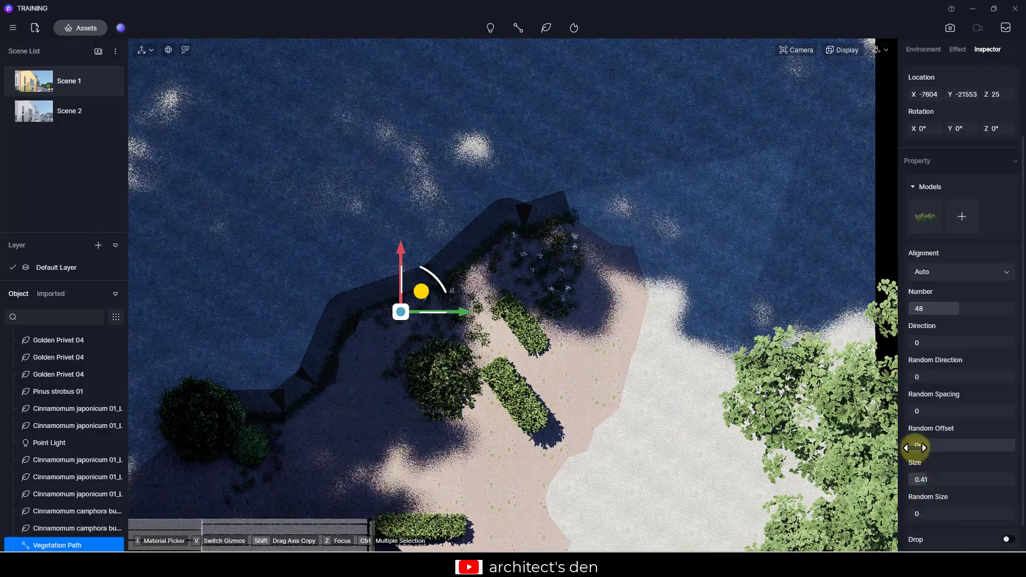
drag(924, 446, 904, 439)
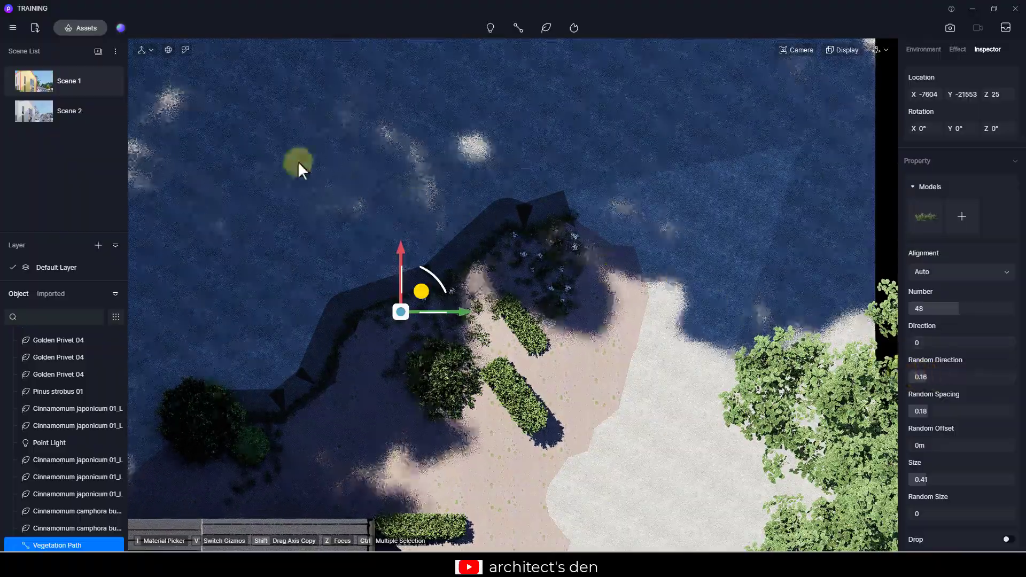
- Lower the vegetation path into the ground to Z -5 in the Scene 1 perspective view
click(37, 81)
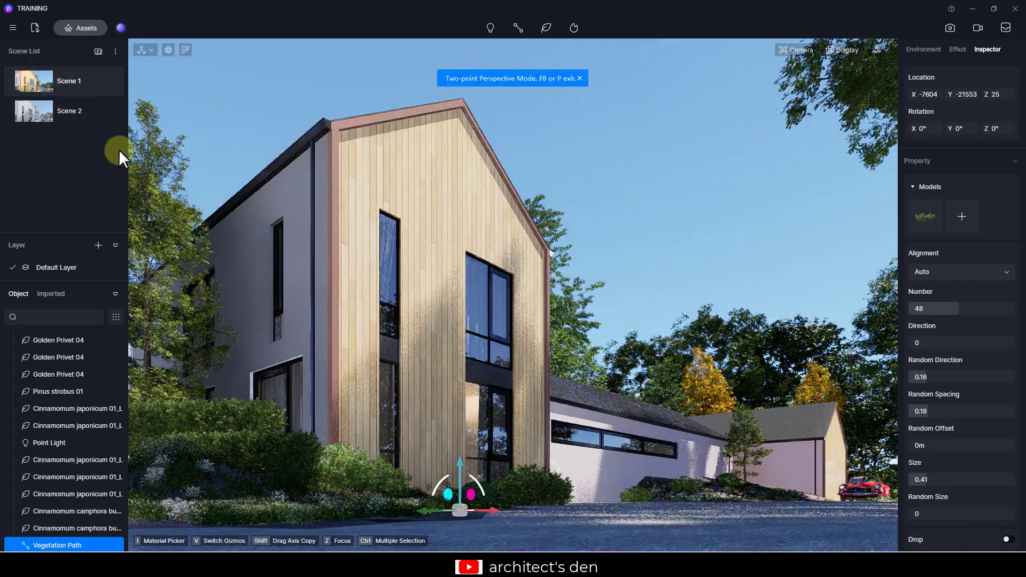
drag(457, 462, 456, 465)
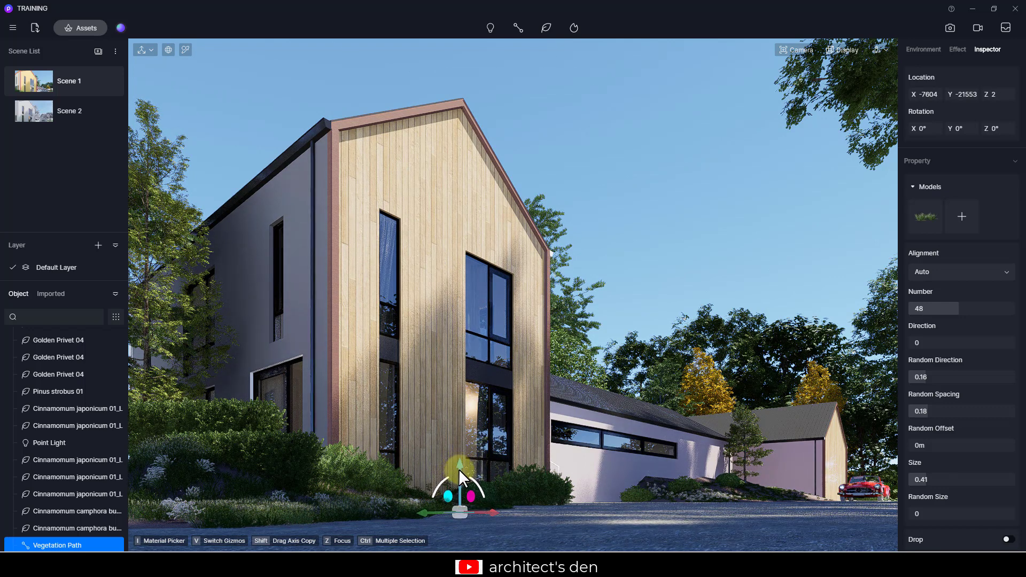
drag(460, 470, 461, 474)
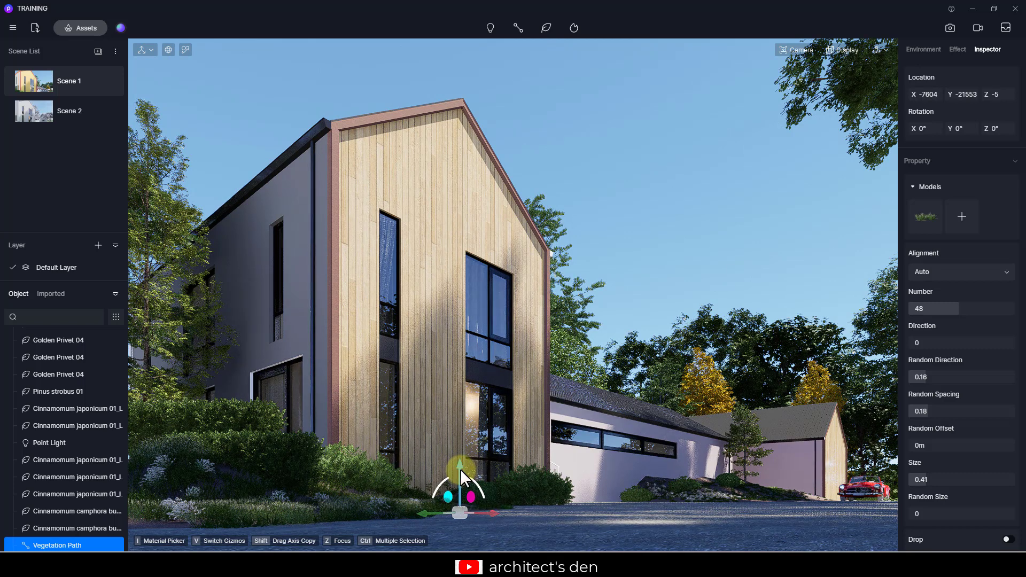
- Edit the vegetation path's nodes from the top view, moving the end node and adding a new node to extend it
key(t)
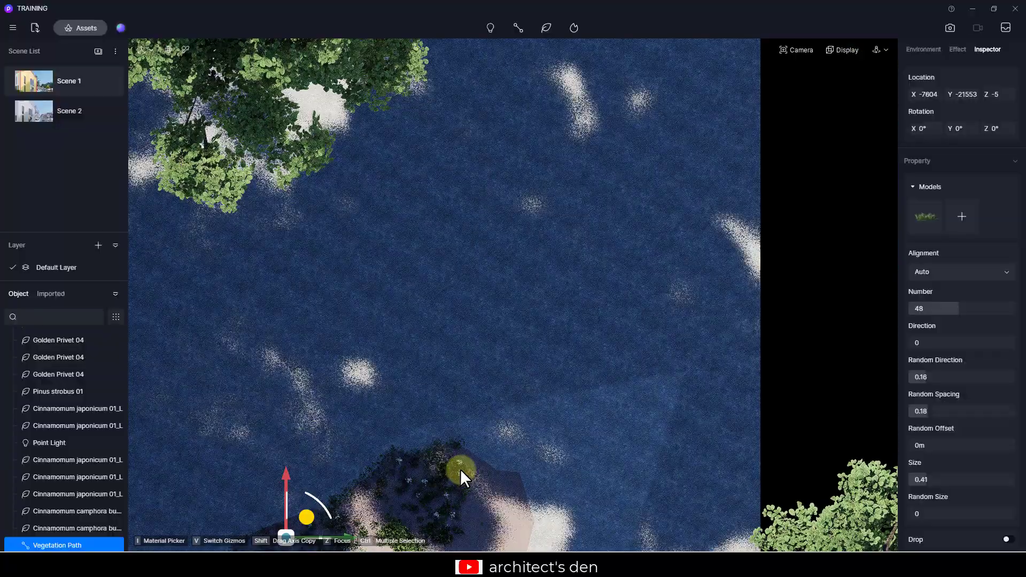
middle_drag(460, 470, 450, 377)
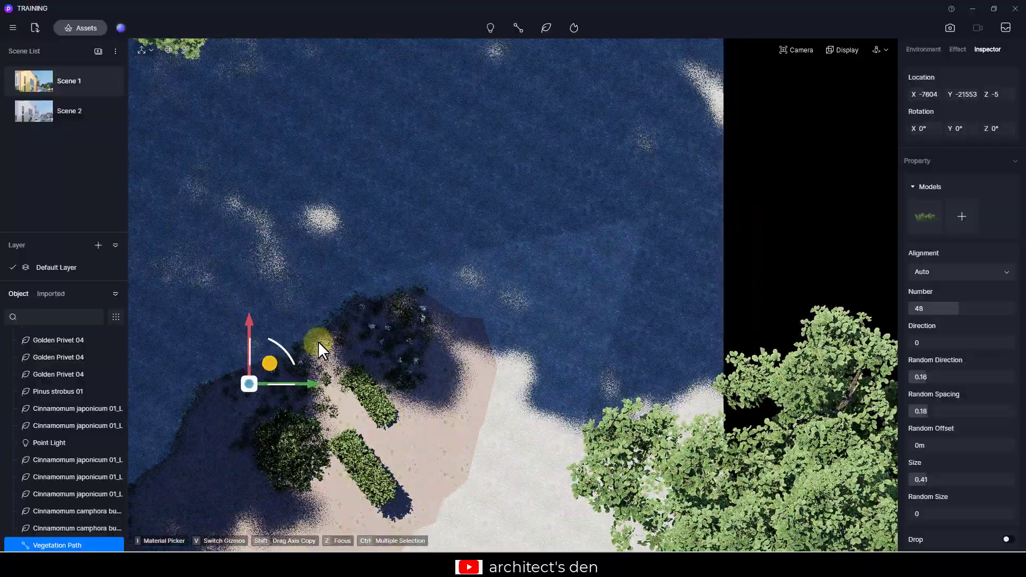
click(247, 368)
click(249, 368)
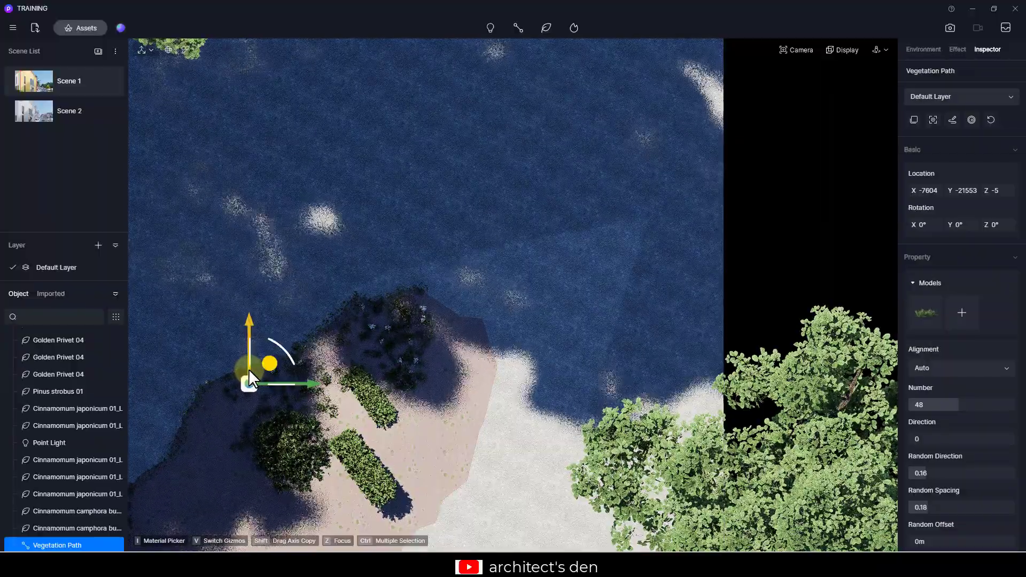
click(951, 119)
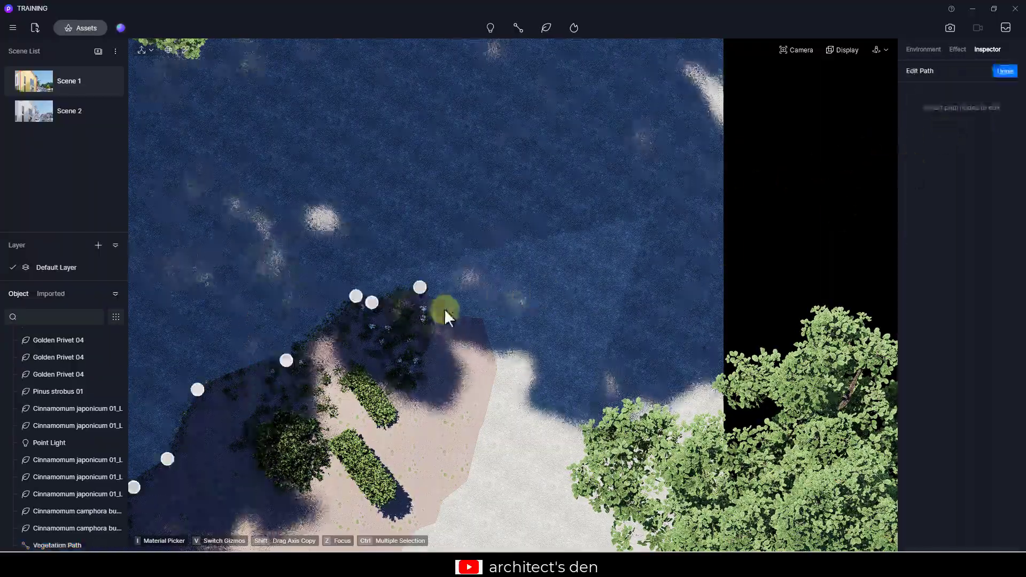
drag(422, 287, 570, 223)
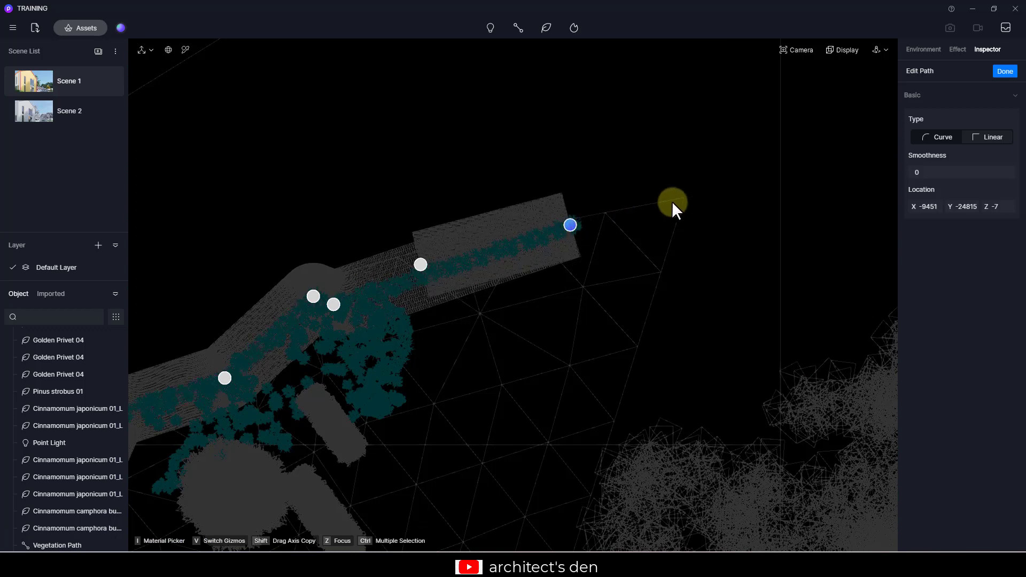
click(690, 199)
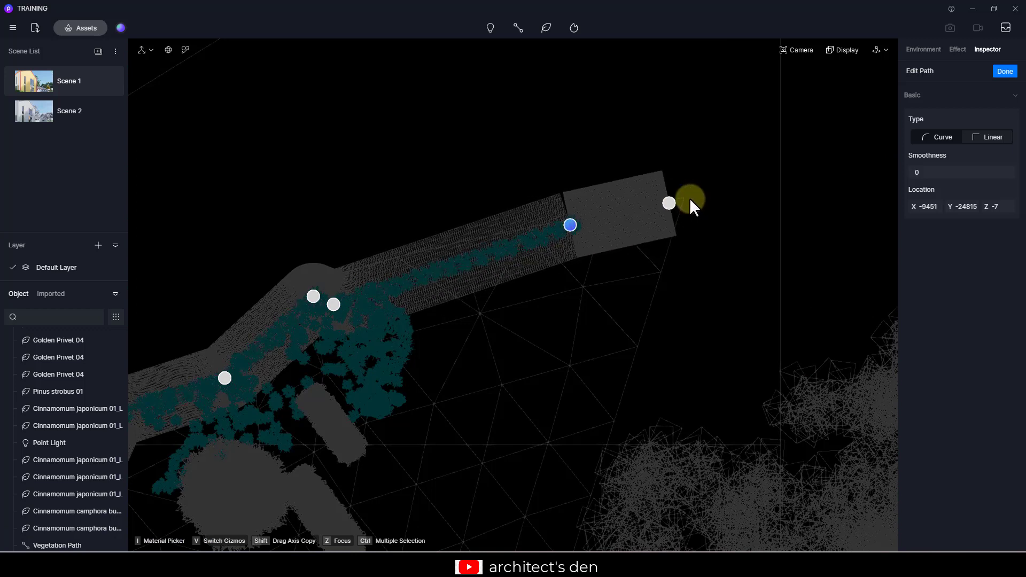
right_click(689, 198)
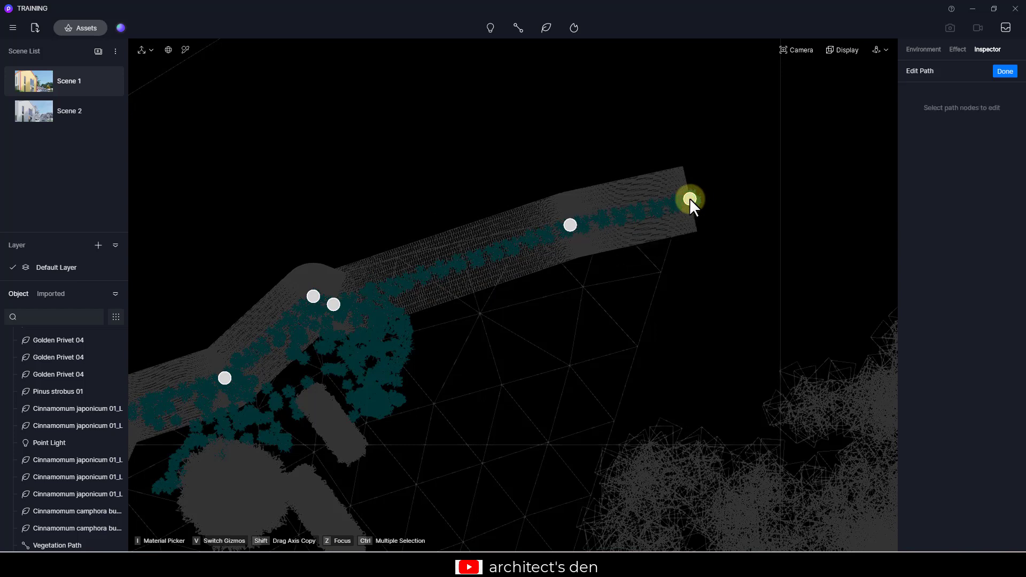
click(1003, 71)
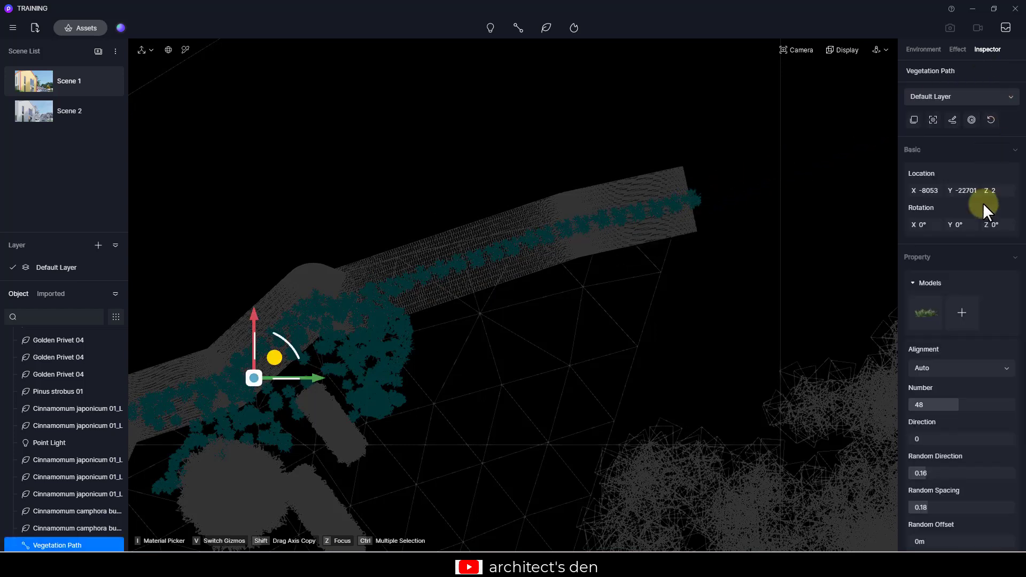
- Increase the path's number to 67 and add Grass04 Cluster as a second model
drag(953, 406, 967, 403)
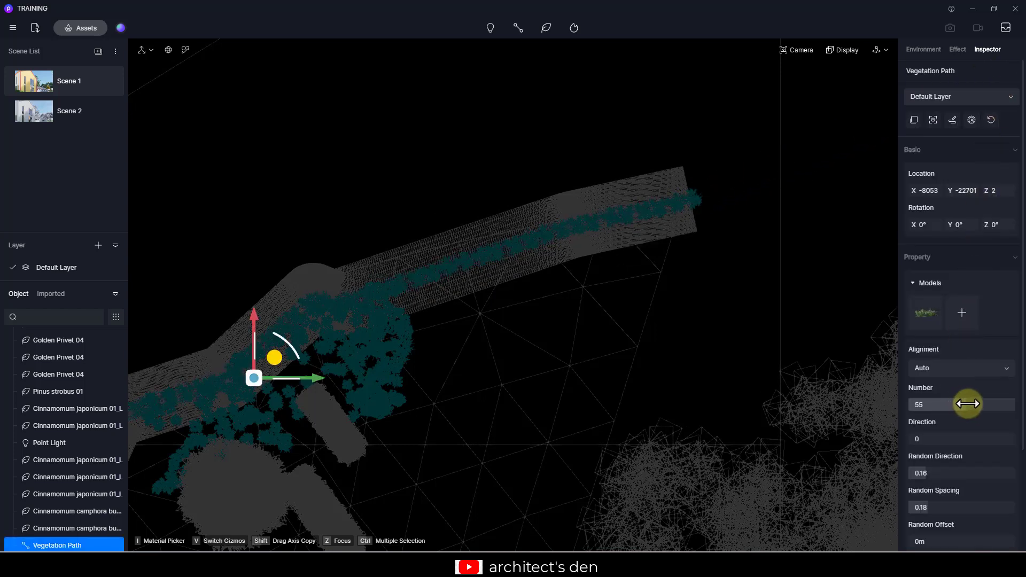
click(961, 319)
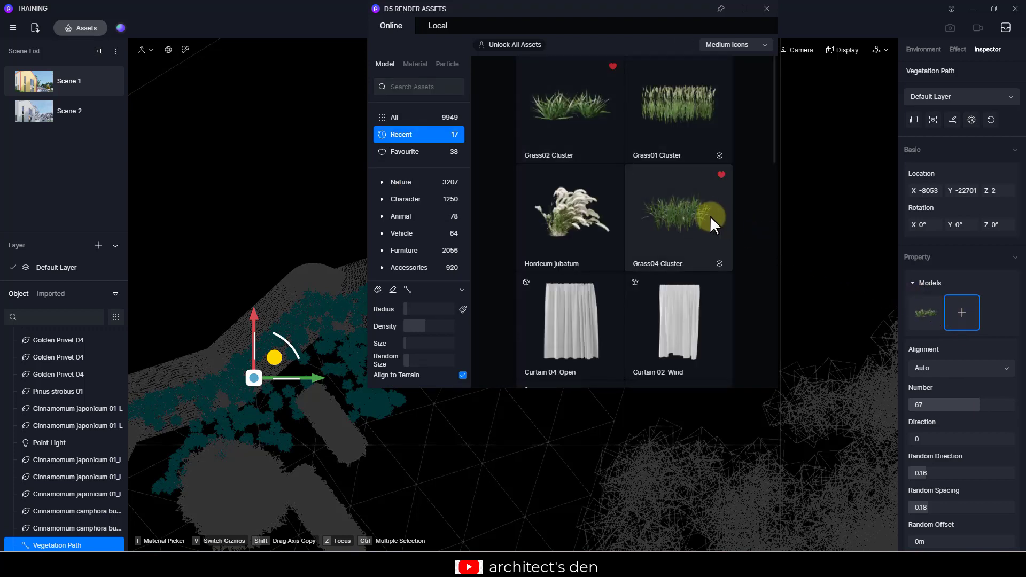
drag(702, 214, 928, 300)
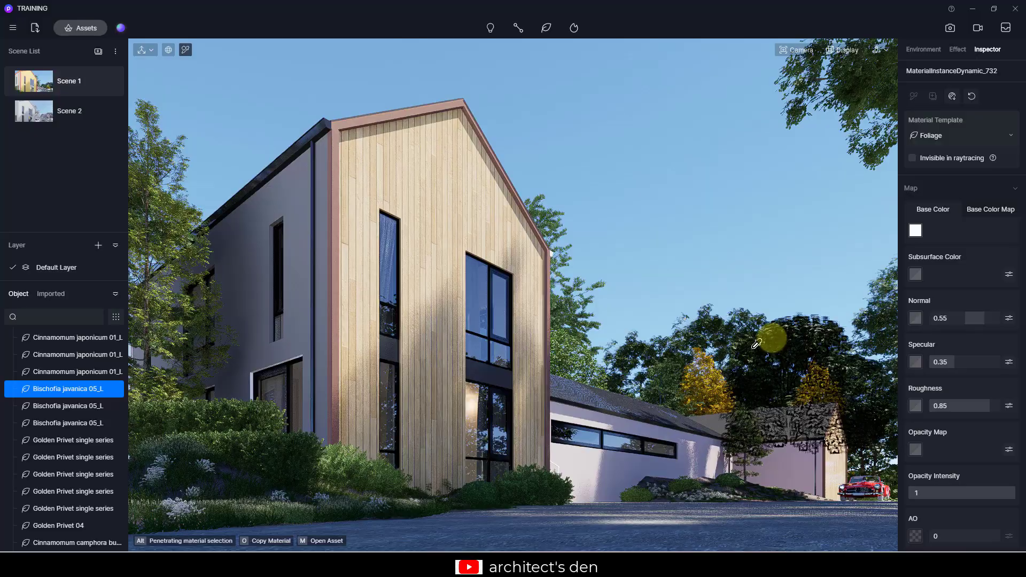
- Darken the background Cinnamomum japonicum tree's foliage by setting its base color map brightness to 36
click(916, 230)
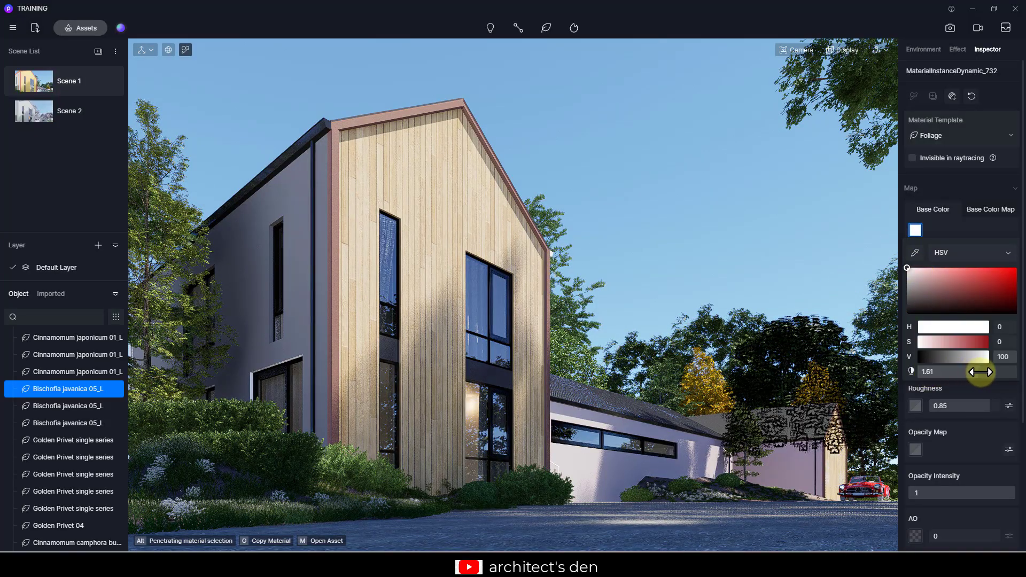
click(801, 271)
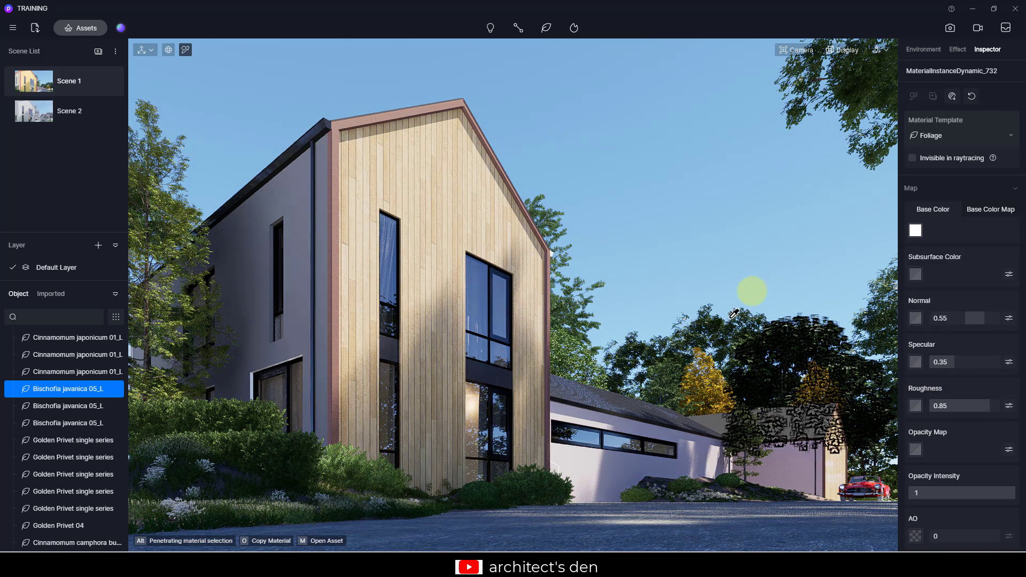
click(746, 309)
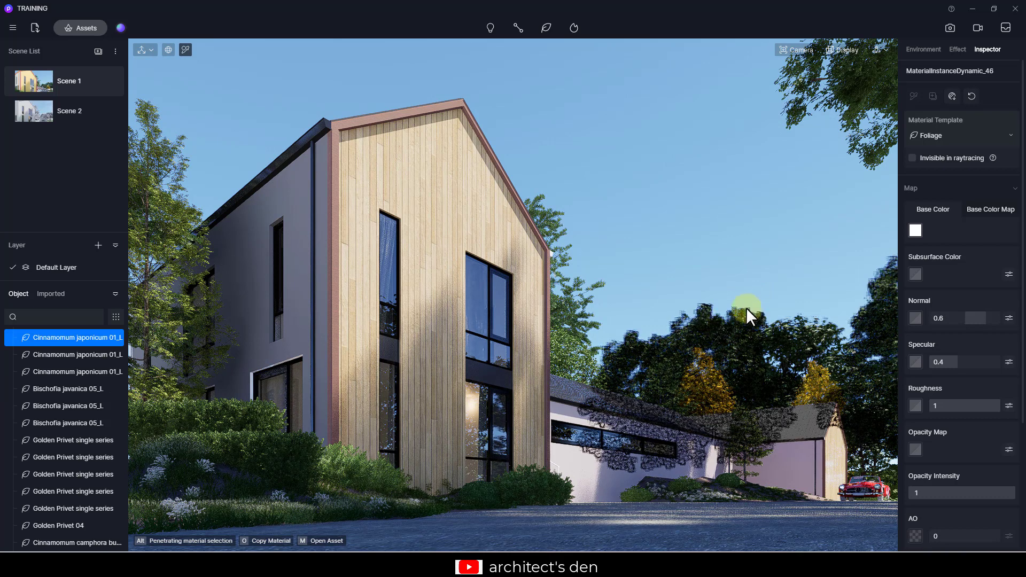
click(986, 209)
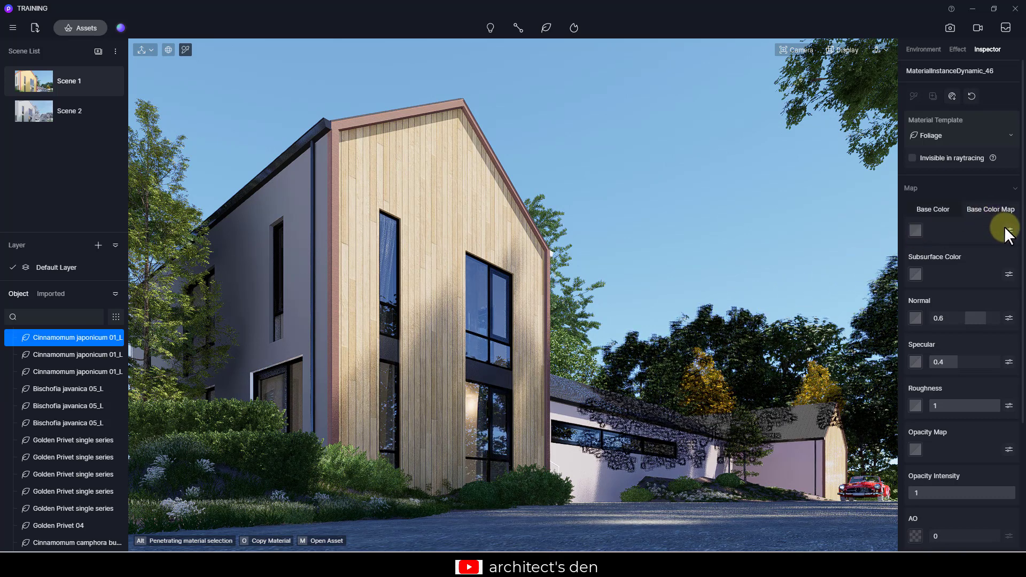
click(1008, 230)
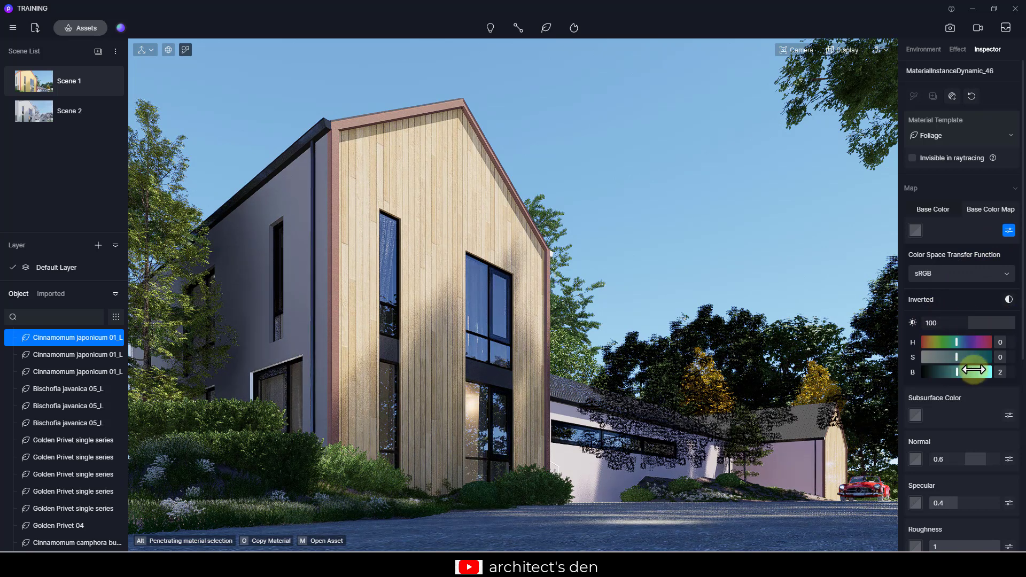
mouse_move(974, 369)
mouse_down()
mouse_move(999, 368)
mouse_move(968, 367)
mouse_up()
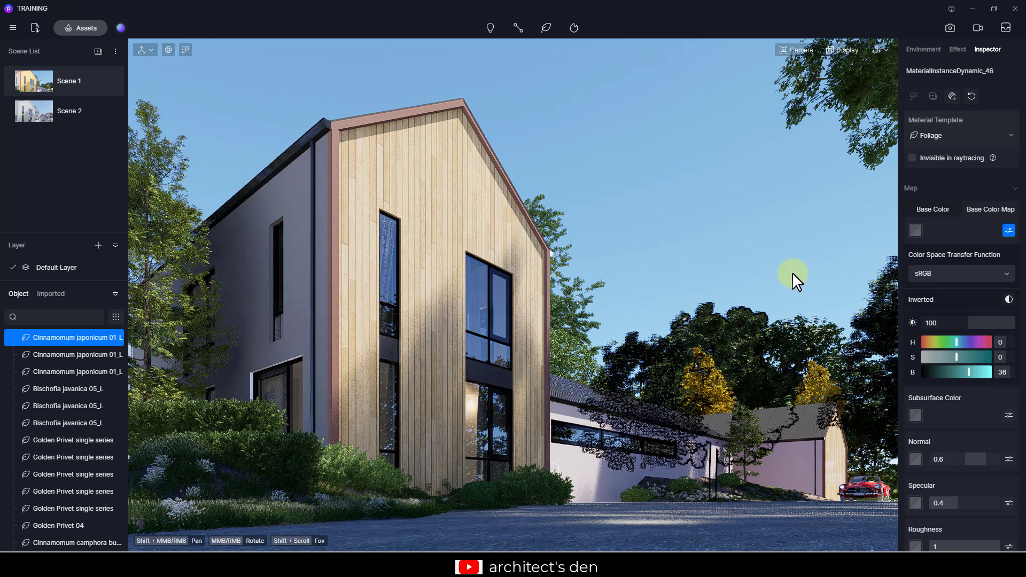
click(793, 272)
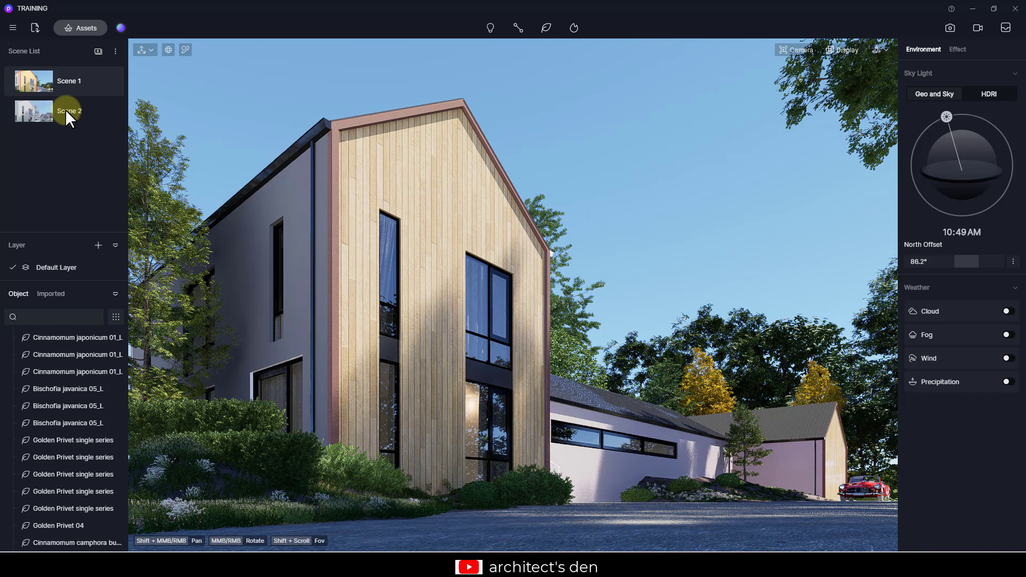
mouse_move(66, 110)
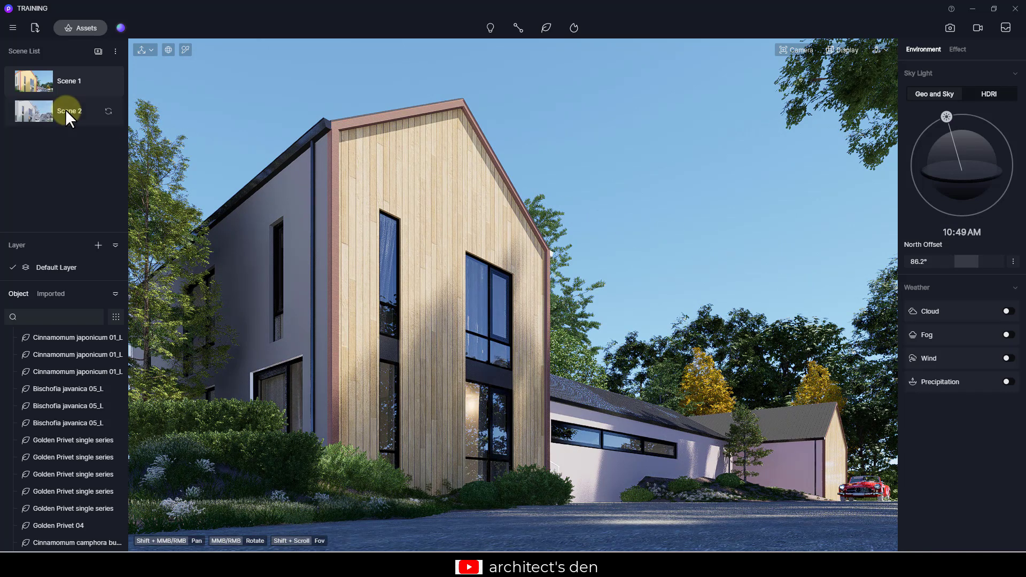